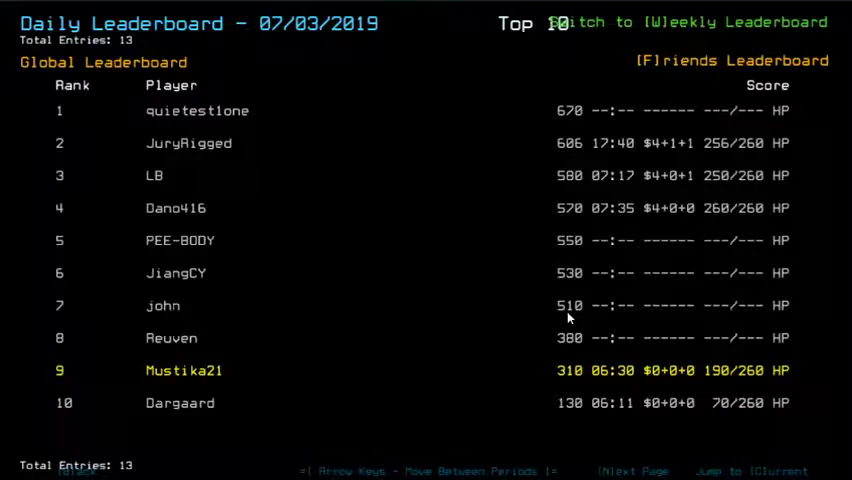
Step: Page through the daily leaderboard entries, reopen it once from the launcher, then close it
{"action": "key", "text": "Right"}
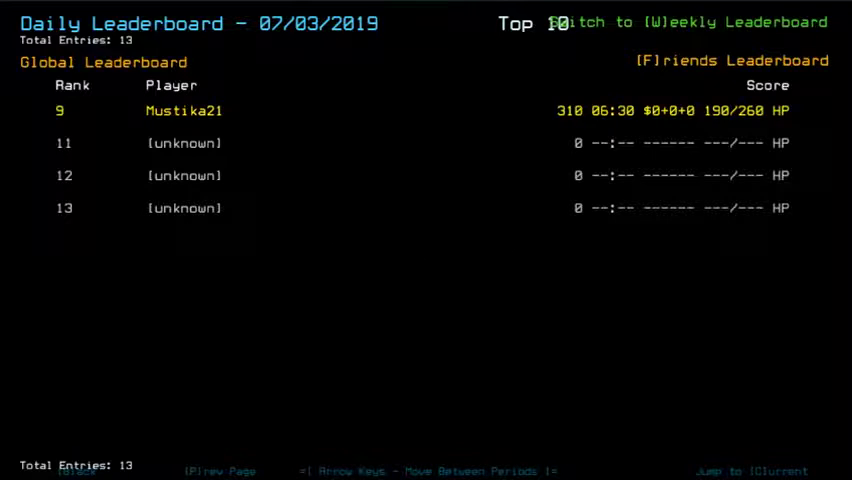
{"action": "key", "text": "b"}
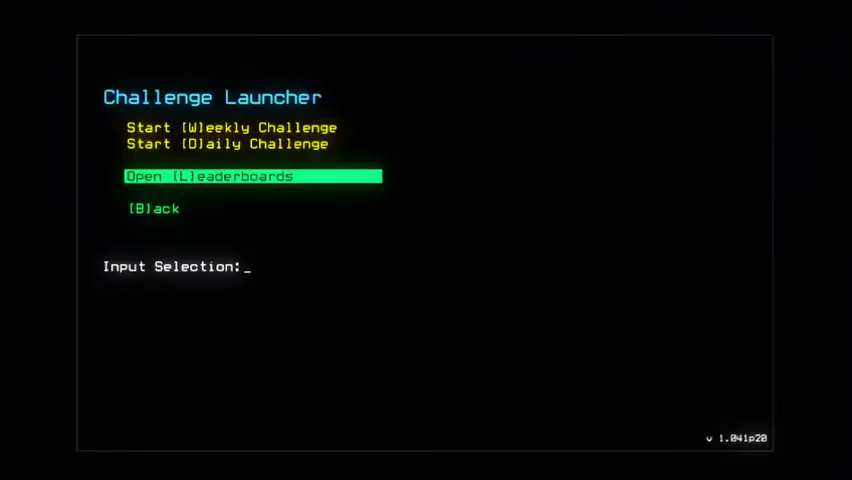
{"action": "key", "text": "l"}
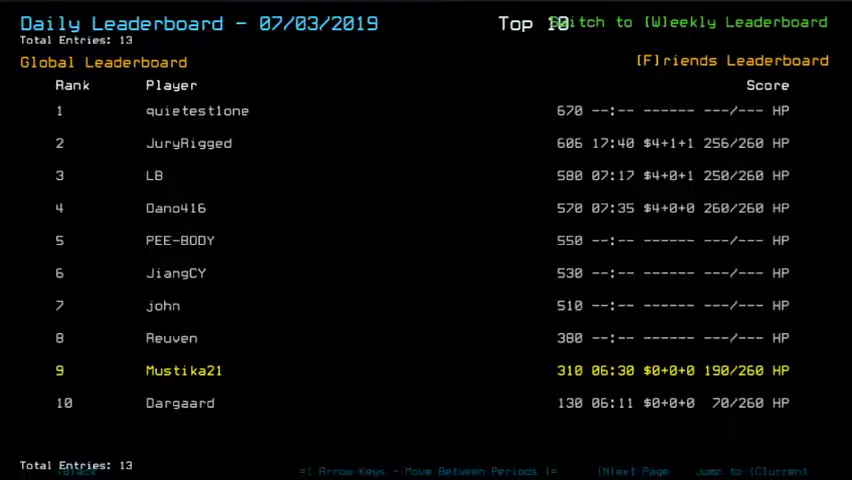
{"action": "key", "text": "n"}
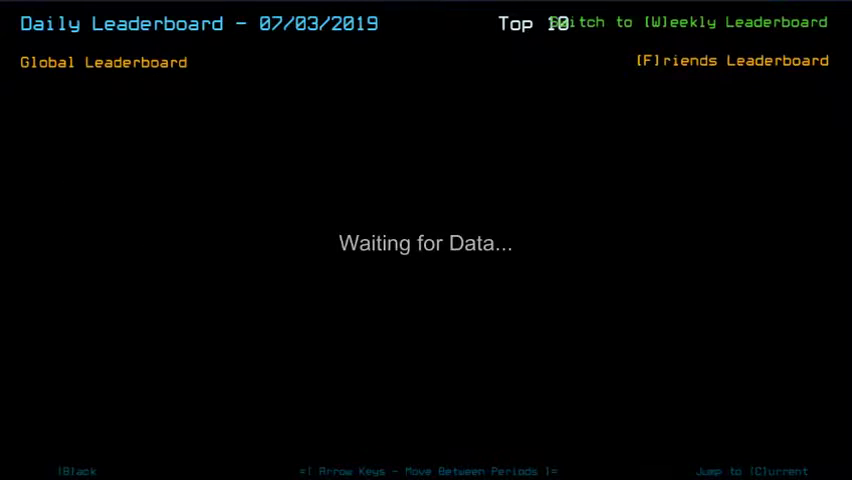
{"action": "key", "text": "b"}
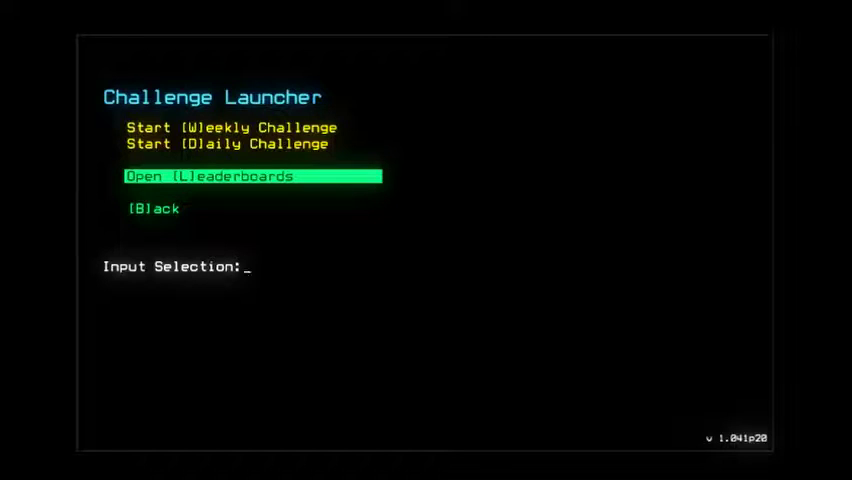
Step: Resume the mission and pan around the ship schematic before recentring on room r2
{"action": "key", "text": "d"}
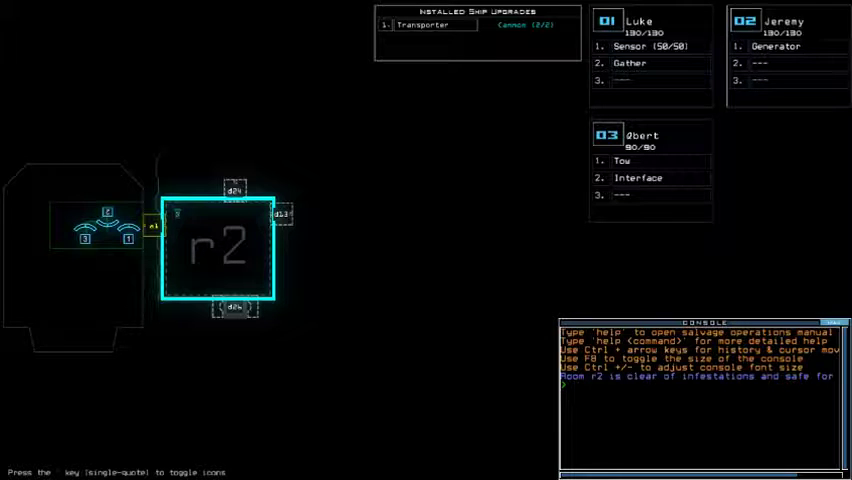
{"action": "key", "text": "ctrl+Up"}
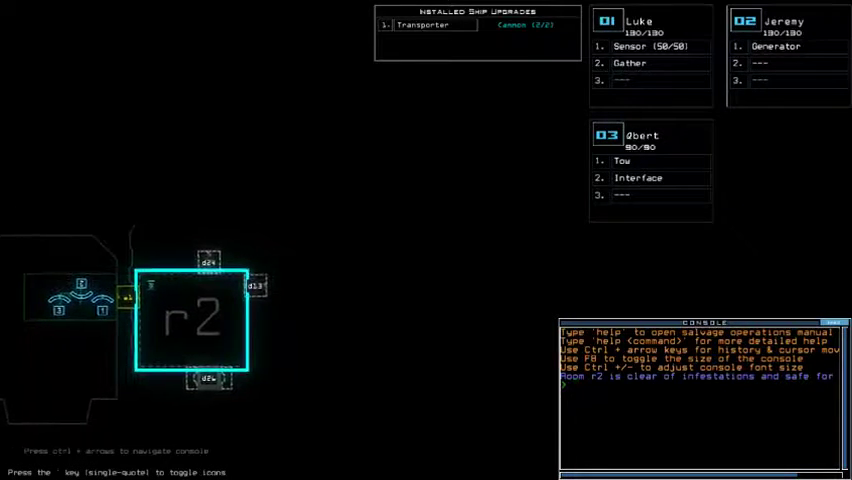
{"action": "key", "text": "ctrl+Right"}
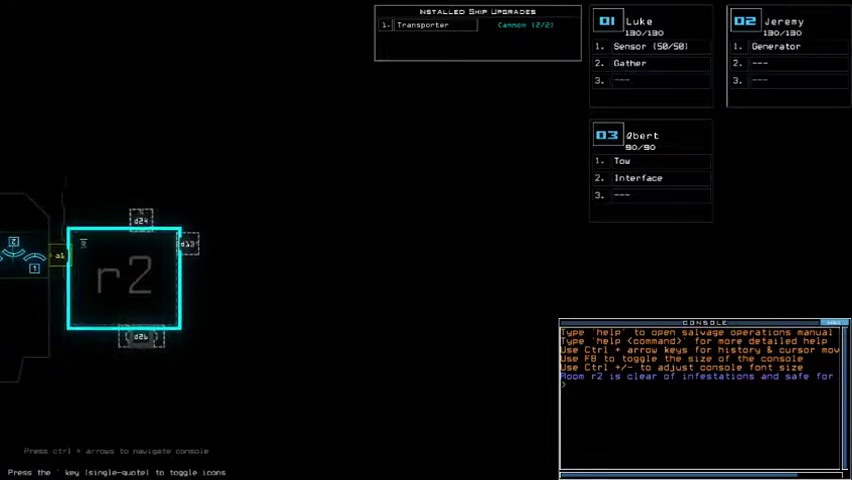
{"action": "key", "text": "ctrl+Down"}
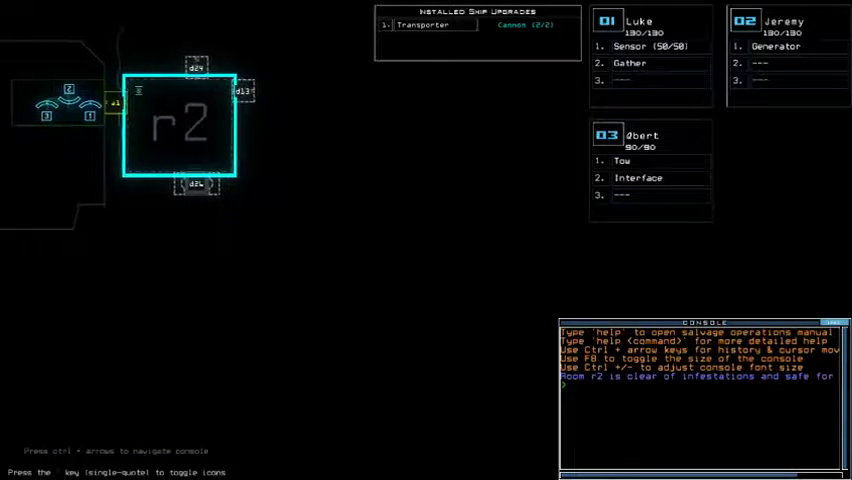
{"action": "key", "text": "ctrl+Up"}
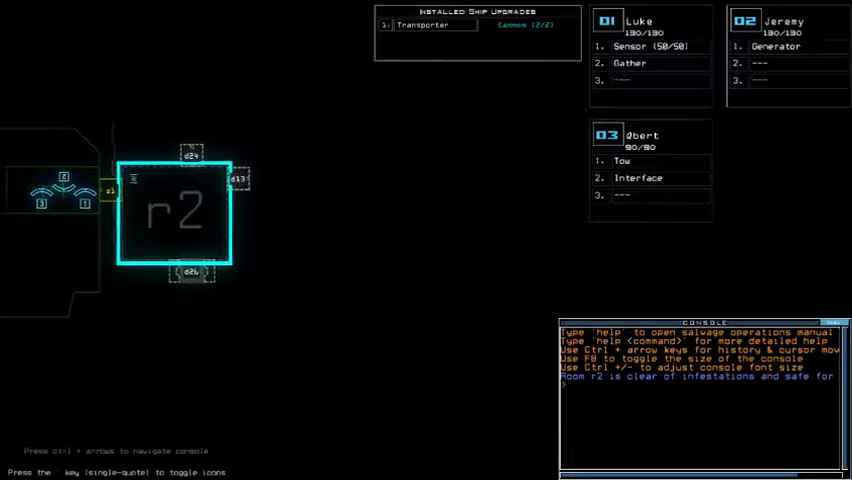
{"action": "key", "text": "ctrl+Left"}
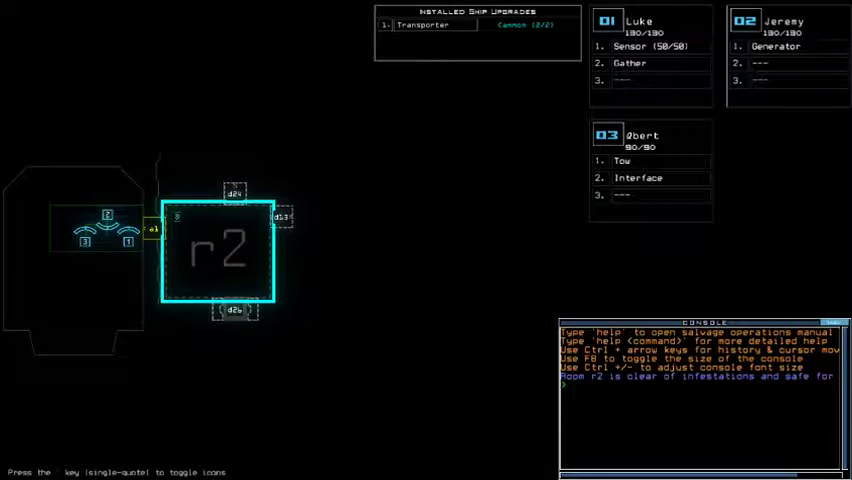
Step: In the graphical options set Far View to Simple, Quality and Clutter to Medium, then resume play
{"action": "key", "text": "Escape"}
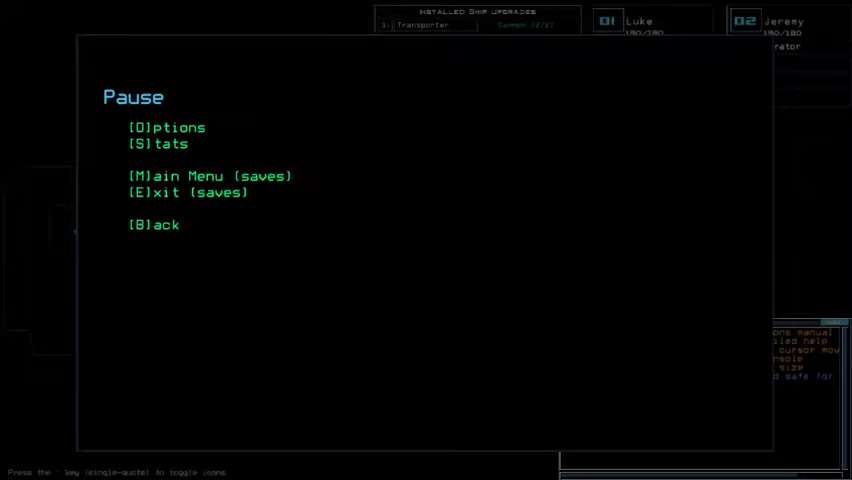
{"action": "type", "text": "o"}
{"action": "key", "text": "Return"}
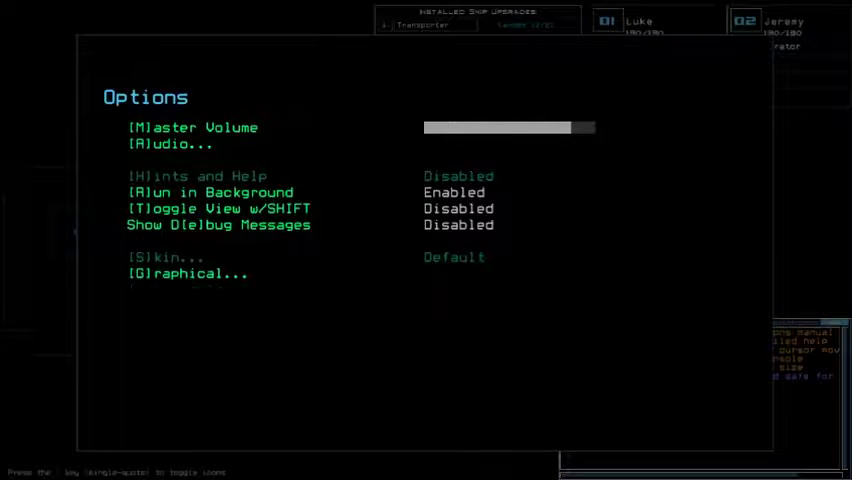
{"action": "key", "text": "g"}
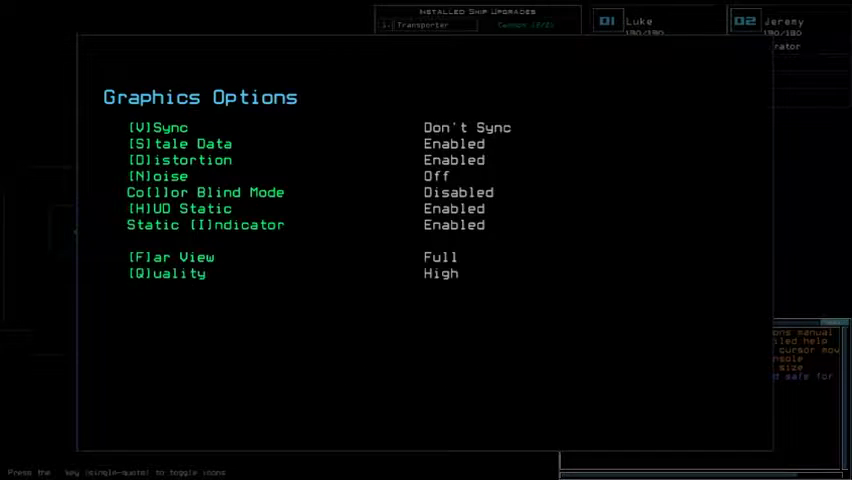
{"action": "key", "text": "f"}
{"action": "key", "text": "q"}
{"action": "key", "text": "c"}
{"action": "key", "text": "Escape"}
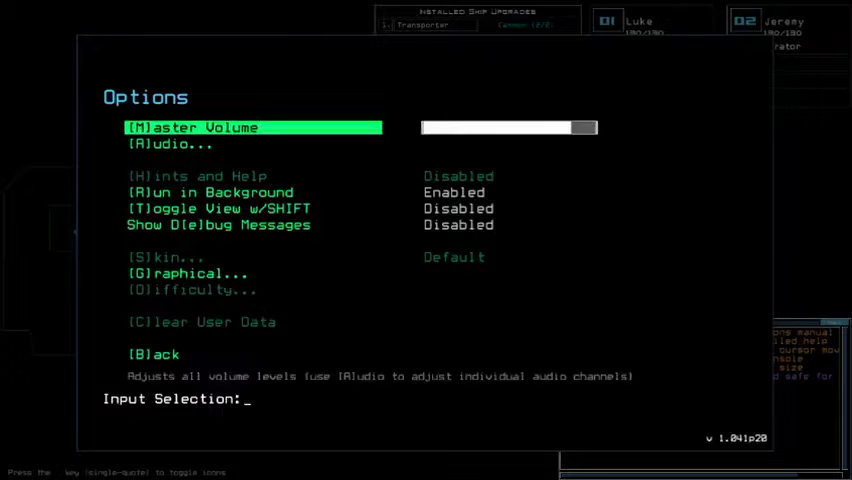
{"action": "key", "text": "Escape"}
{"action": "key", "text": "b"}
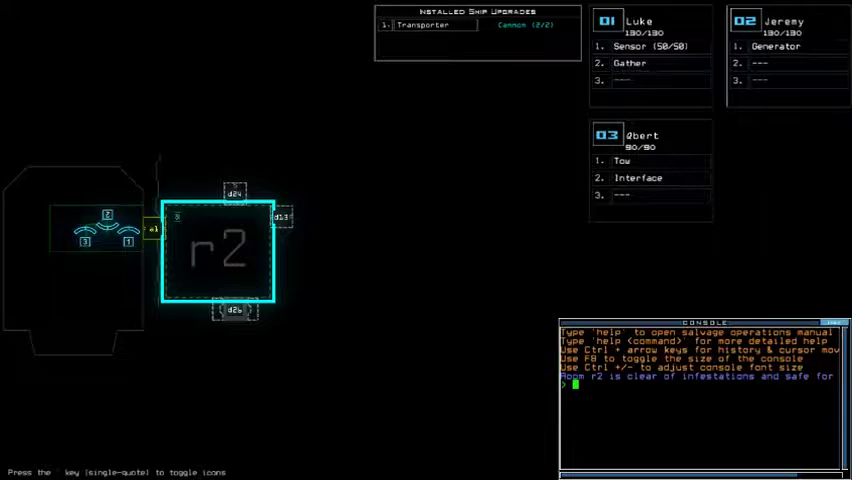
Step: Cancel a swap with drone 02, then move the Sensor and Gather modules from drone 01 onto drone 03
{"action": "key", "text": "Return"}
{"action": "type", "text": "swa"}
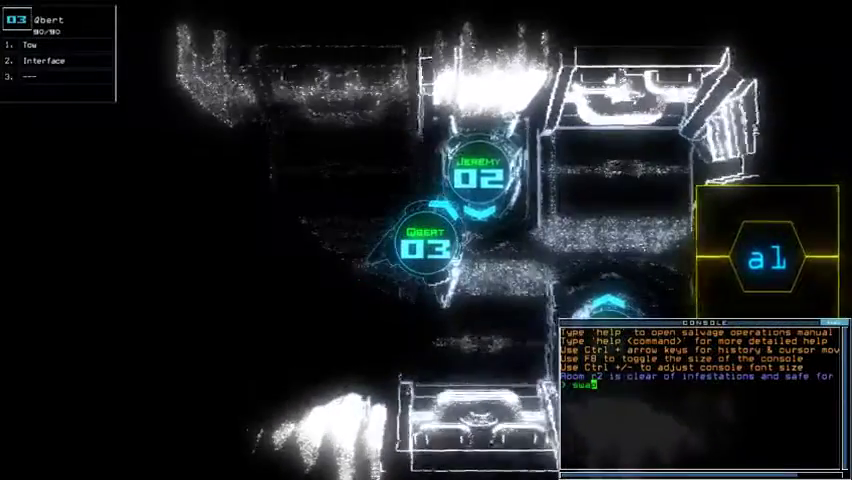
{"action": "key", "text": "Return"}
{"action": "key", "text": "Escape"}
{"action": "type", "text": "swap"}
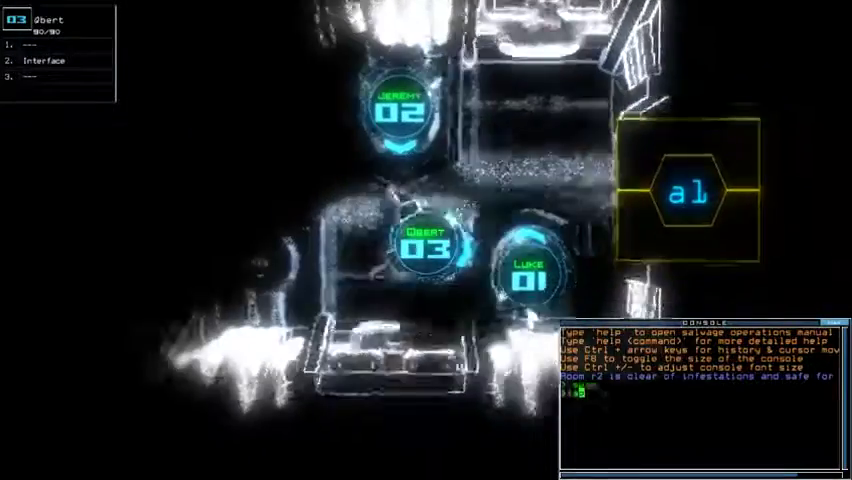
{"action": "key", "text": "Return"}
{"action": "key", "text": "ctrl+Return"}
{"action": "key", "text": "ctrl+Return"}
{"action": "key", "text": "Escape"}
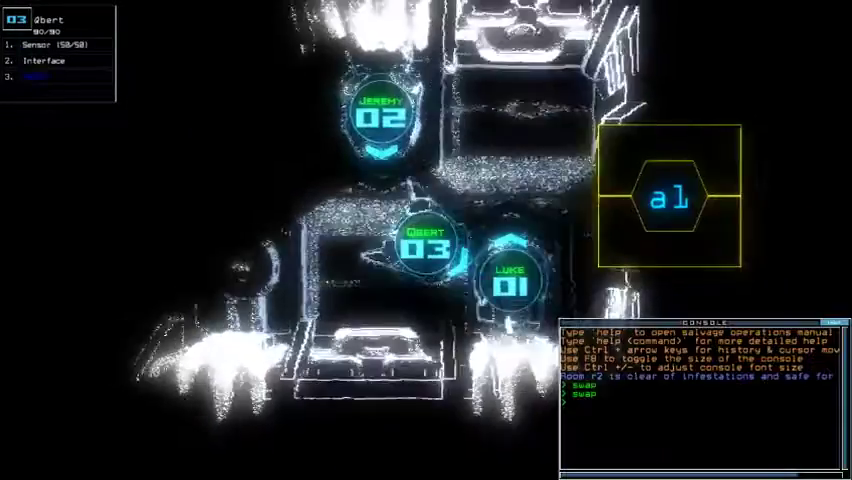
{"action": "type", "text": "sensor"}
Step: Drop a sensor from drone 03, cycle through drones 02, 01 and 03, and return to the ship map
{"action": "key", "text": "Return"}
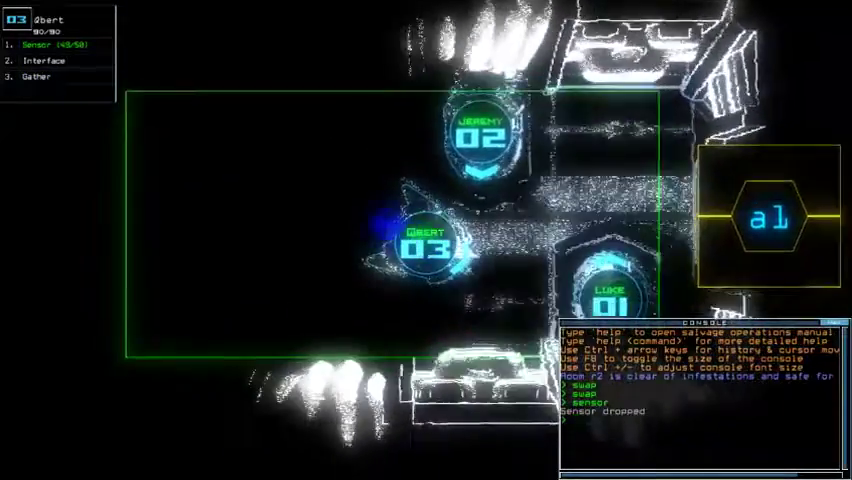
{"action": "key", "text": "2"}
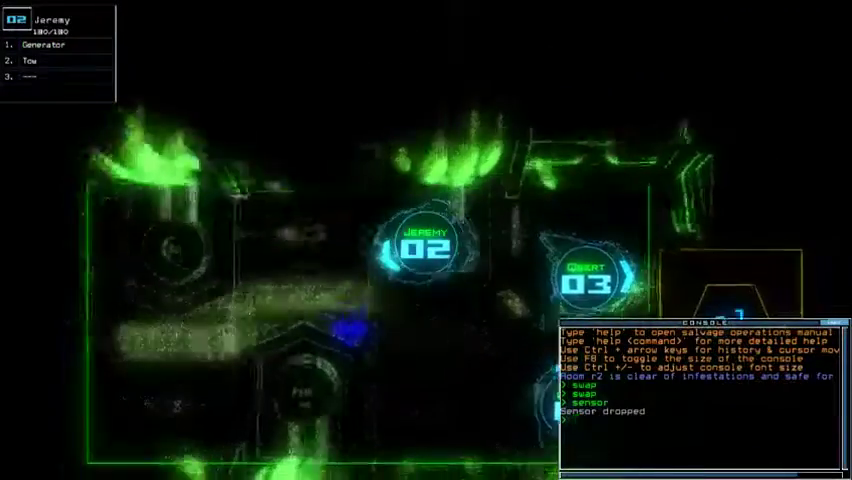
{"action": "key", "text": "1"}
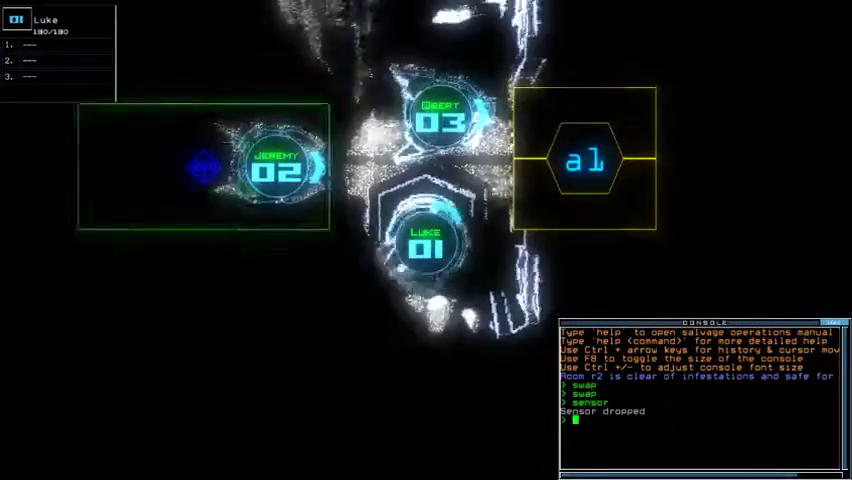
{"action": "key", "text": "3"}
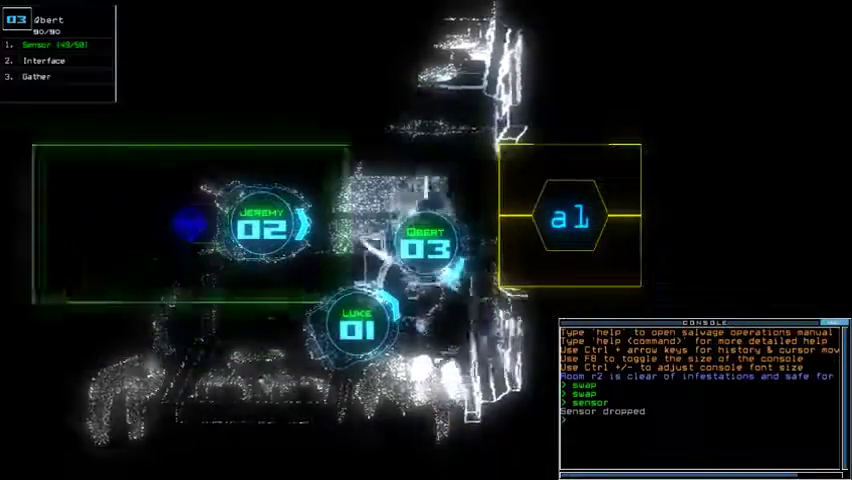
{"action": "key", "text": "2"}
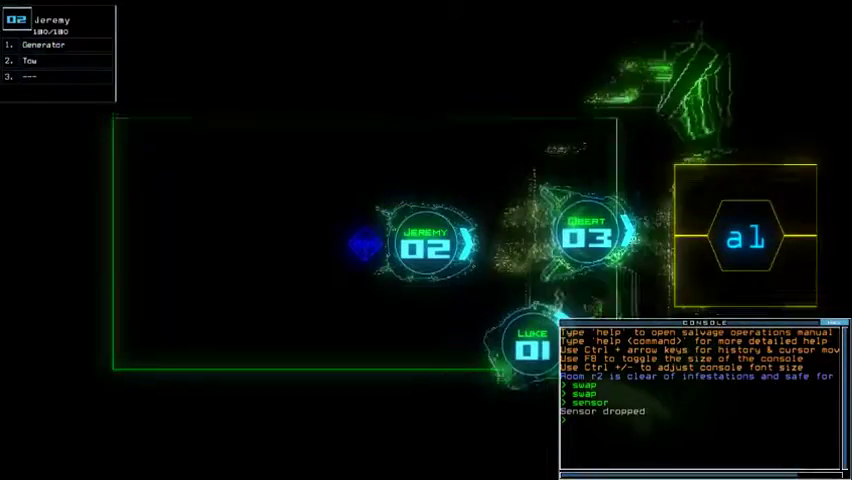
{"action": "key", "text": "3"}
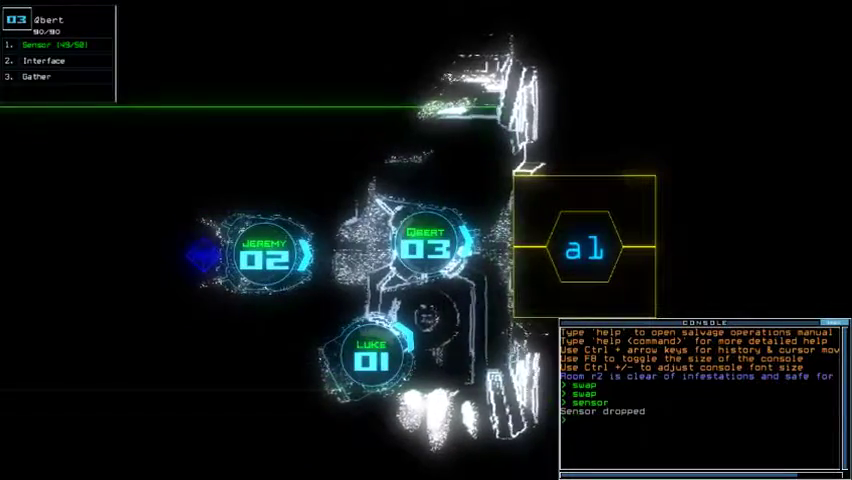
{"action": "key", "text": "Tab"}
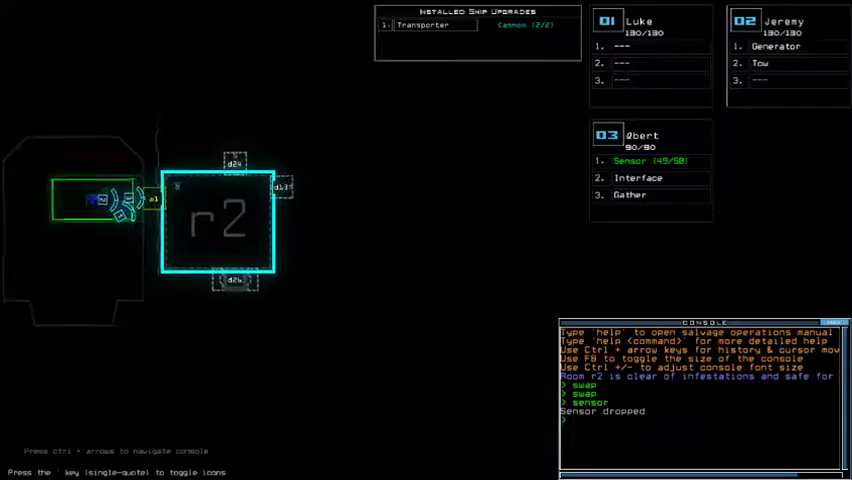
Step: Request the derelict's status report and flip between the schematic and drone camera to read it
{"action": "key", "text": "Tab"}
{"action": "key", "text": "Return"}
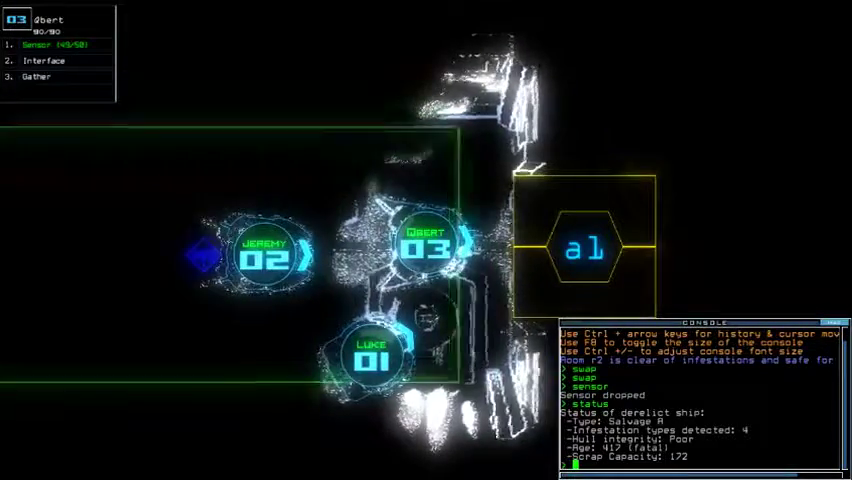
{"action": "key", "text": "Tab"}
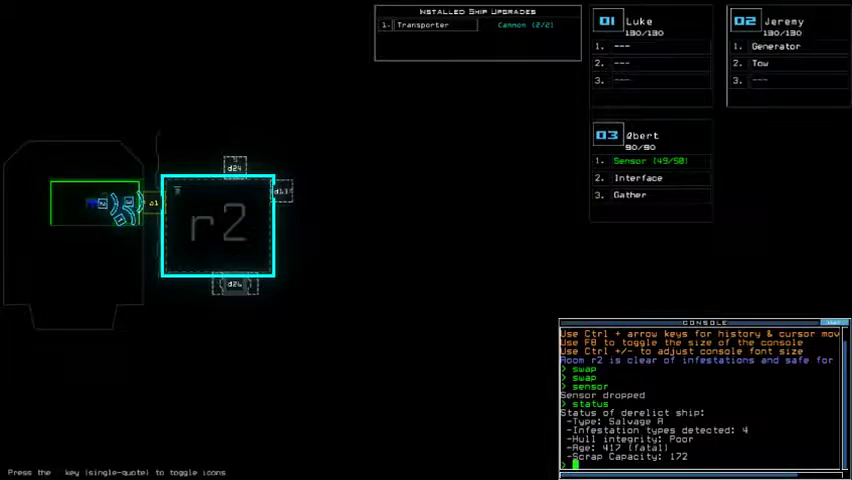
{"action": "key", "text": "Tab"}
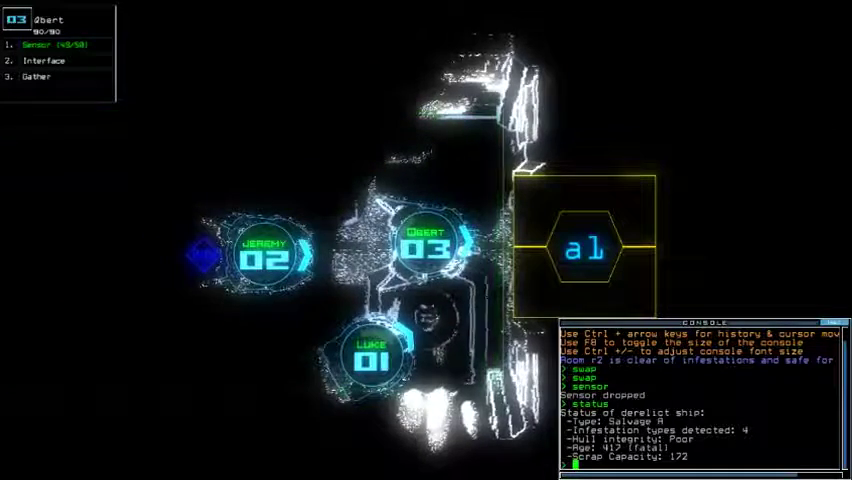
{"action": "key", "text": "Tab"}
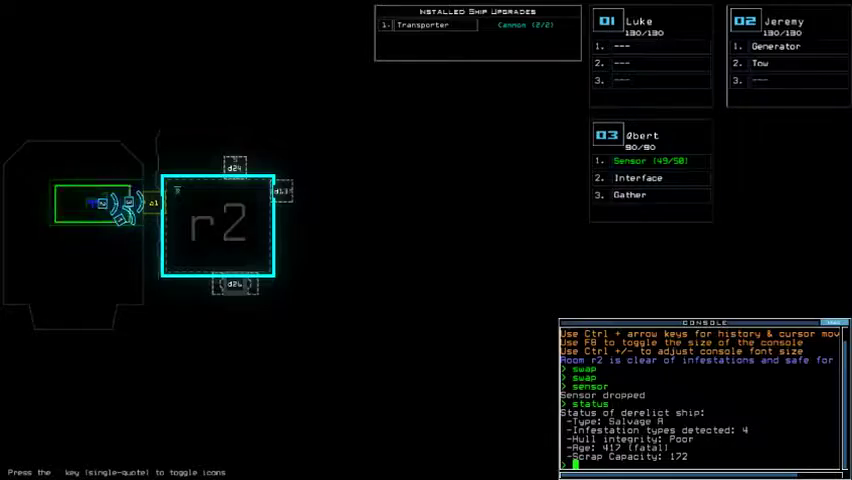
{"action": "key", "text": "Tab"}
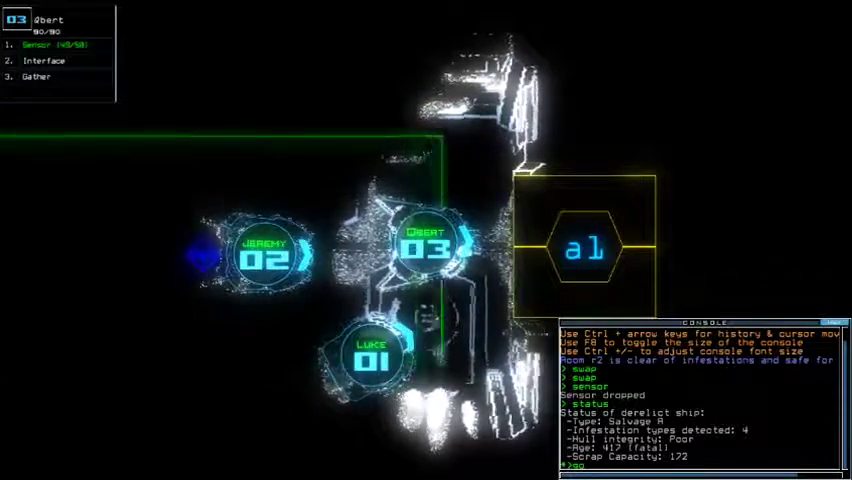
Step: Start the mission, drop a motion sensor, power the generator and run an interface scan of nearby rooms
{"action": "key", "text": "Return"}
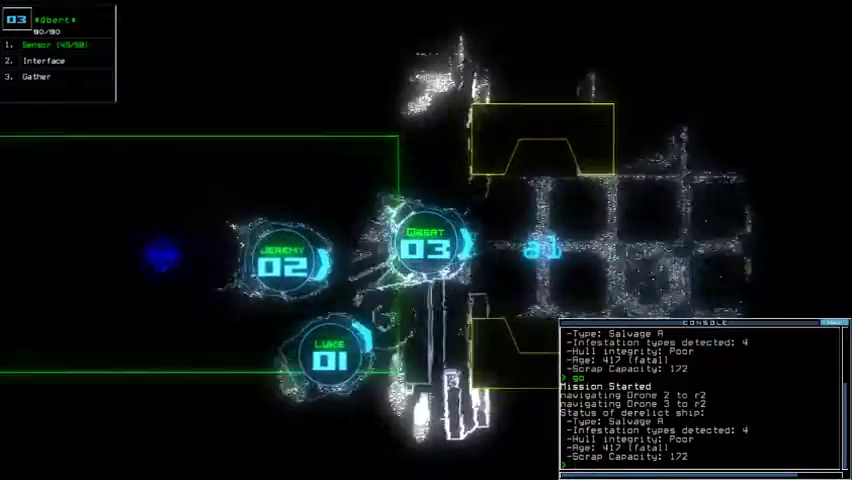
{"action": "type", "text": "sensor"}
{"action": "key", "text": "Return"}
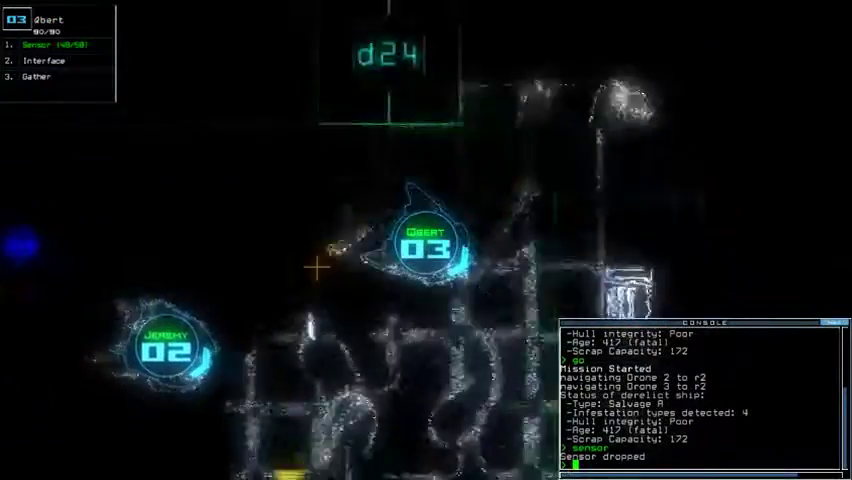
{"action": "type", "text": "generator"}
{"action": "key", "text": "Return"}
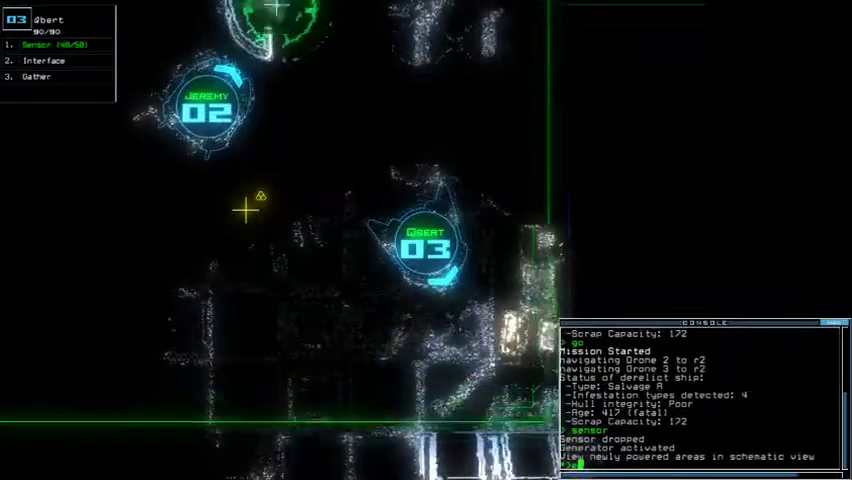
{"action": "type", "text": "interface"}
{"action": "key", "text": "Return"}
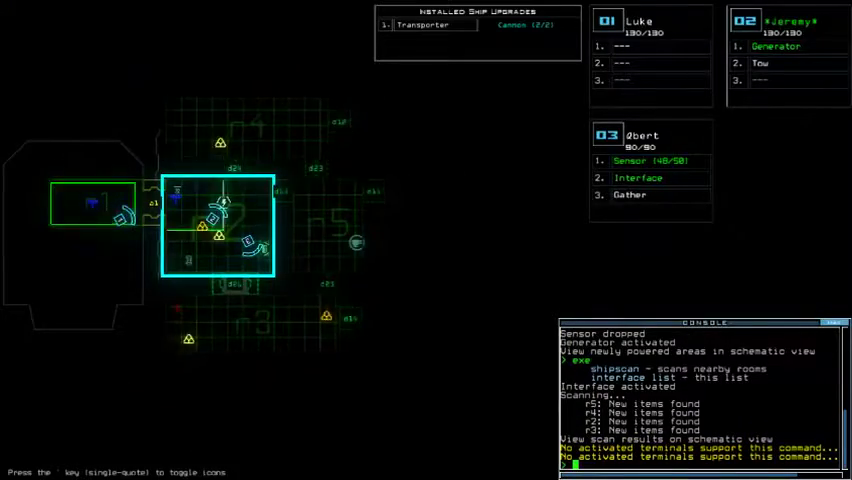
{"action": "key", "text": "Escape"}
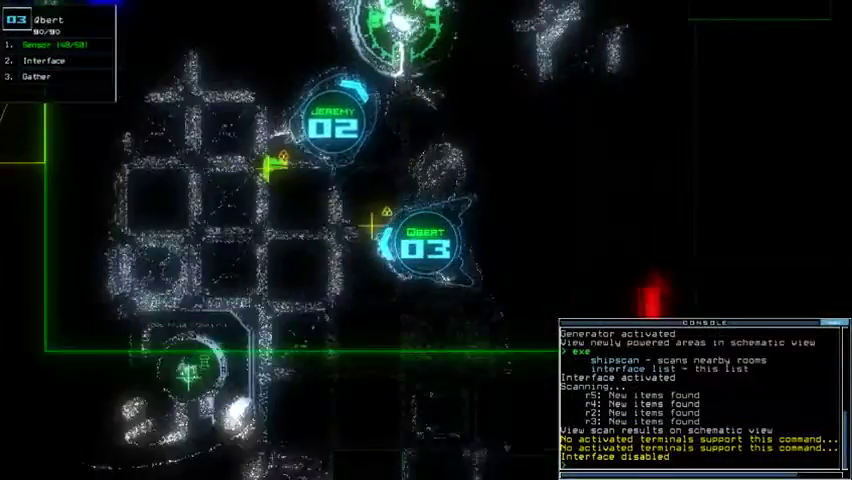
{"action": "type", "text": "g"}
Step: Gather scrap twice and fuel in the room, then drop another sensor from drone 03
{"action": "key", "text": "Return"}
{"action": "type", "text": "g"}
{"action": "key", "text": "Return"}
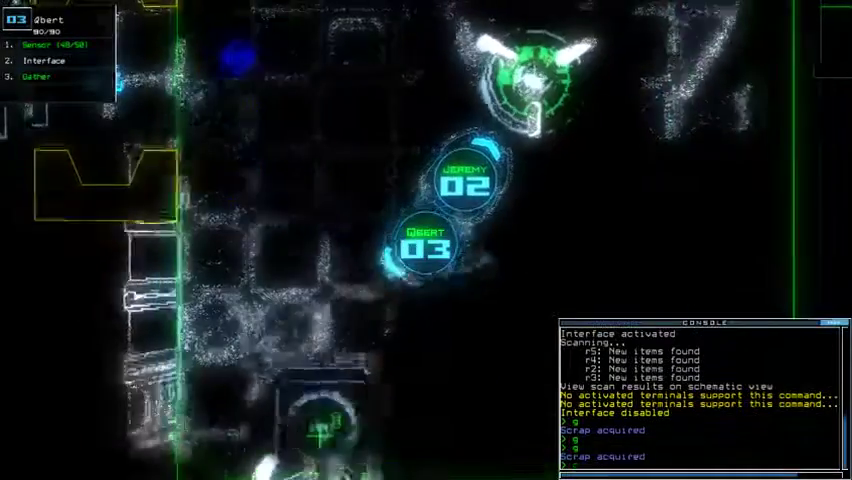
{"action": "type", "text": "g"}
{"action": "key", "text": "Return"}
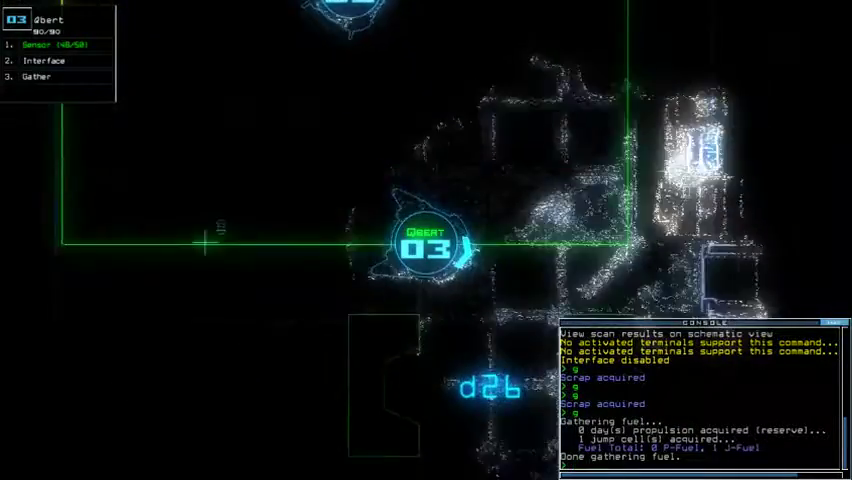
{"action": "type", "text": "sensor"}
{"action": "key", "text": "Return"}
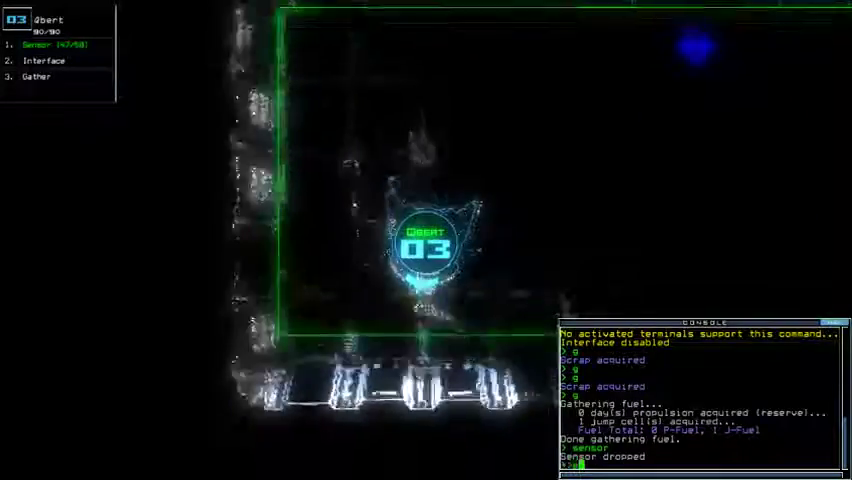
{"action": "type", "text": "g"}
Step: Collect scrap in the next room with drone 03 and toggle door d14
{"action": "key", "text": "Return"}
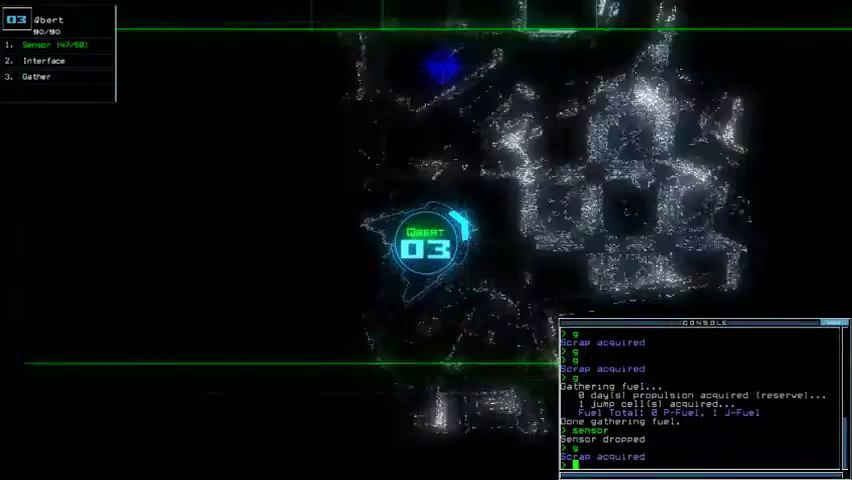
{"action": "key", "text": "space"}
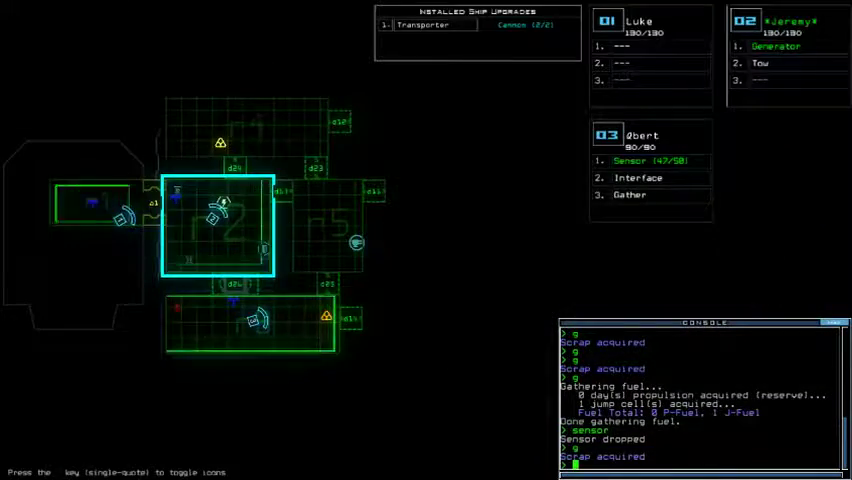
{"action": "key", "text": "3"}
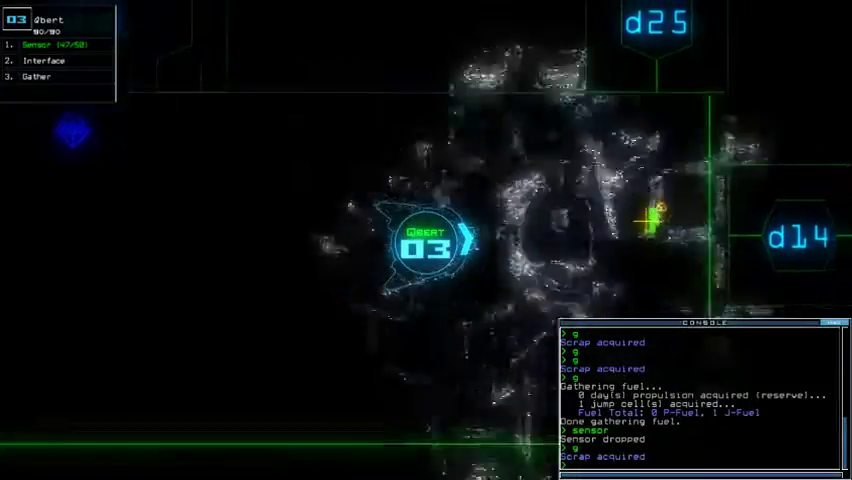
{"action": "type", "text": "g"}
{"action": "key", "text": "Return"}
{"action": "type", "text": "d14;d14"}
{"action": "key", "text": "Return"}
Step: Re-dock the ship at airlock a3 and open door d24 for drone 03
{"action": "key", "text": "space"}
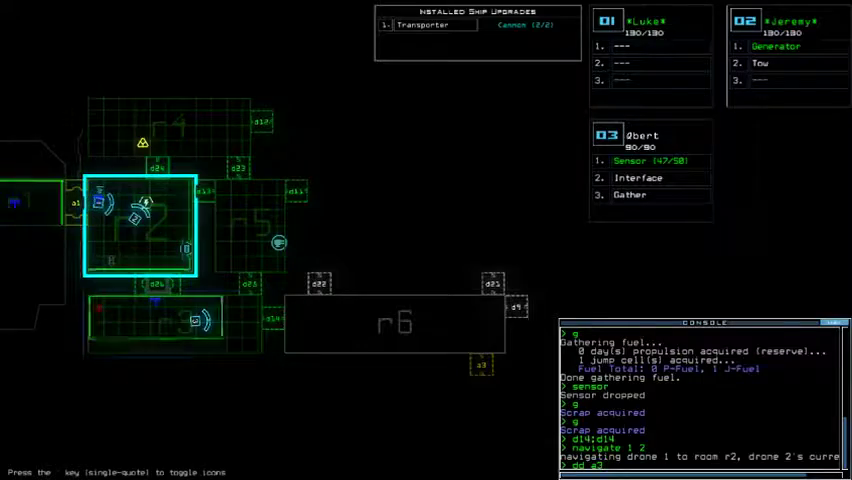
{"action": "type", "text": "d3"}
{"action": "key", "text": "Return"}
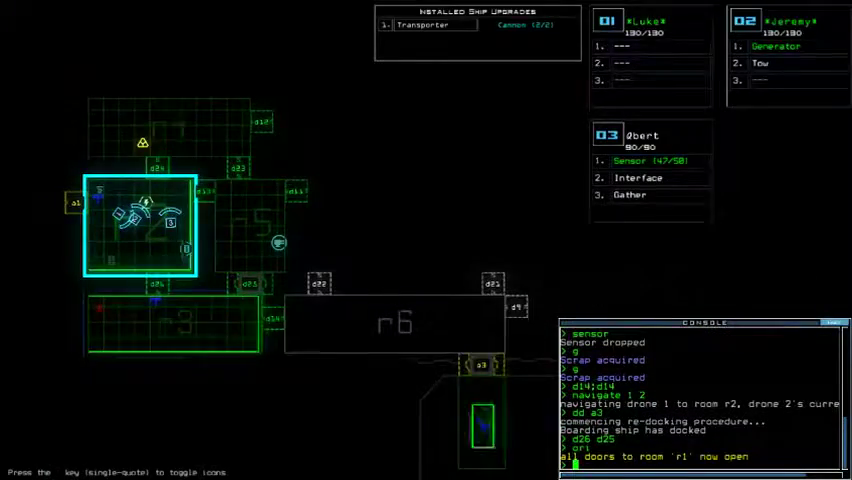
{"action": "key", "text": "space"}
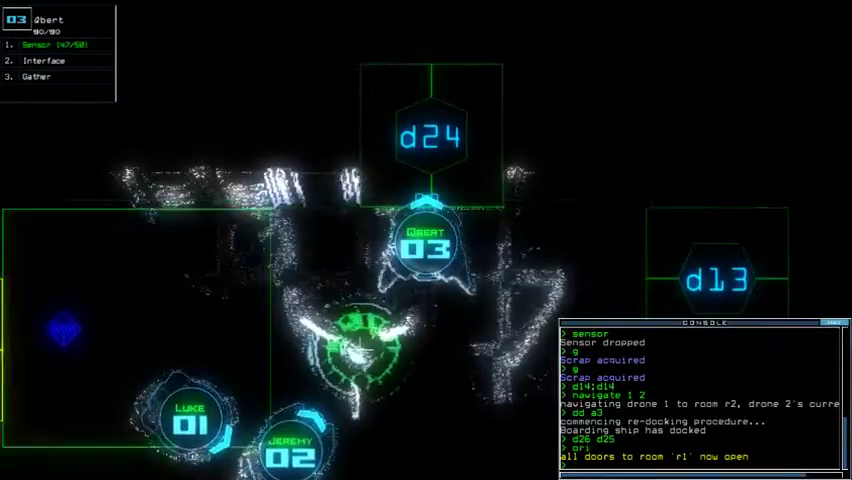
{"action": "type", "text": "d24"}
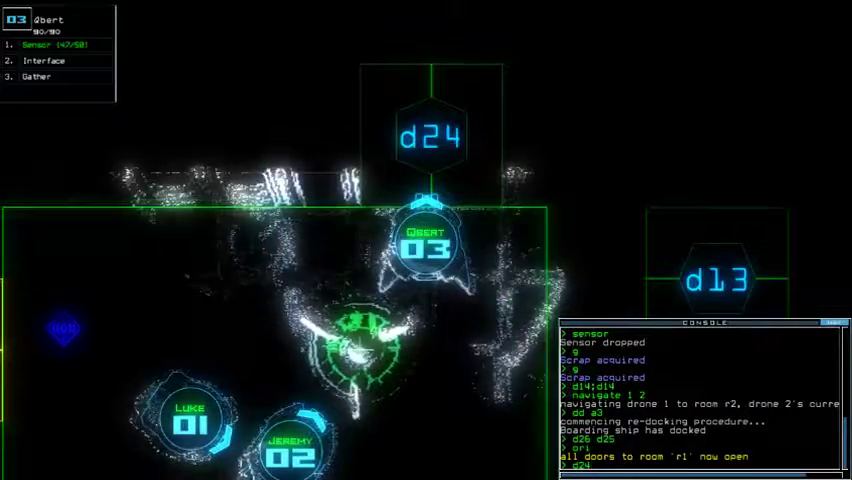
{"action": "key", "text": "Return"}
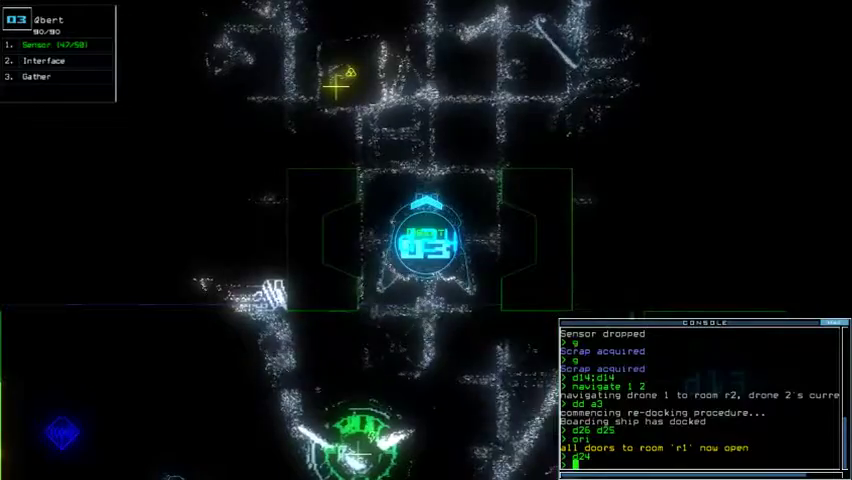
{"action": "key", "text": "space"}
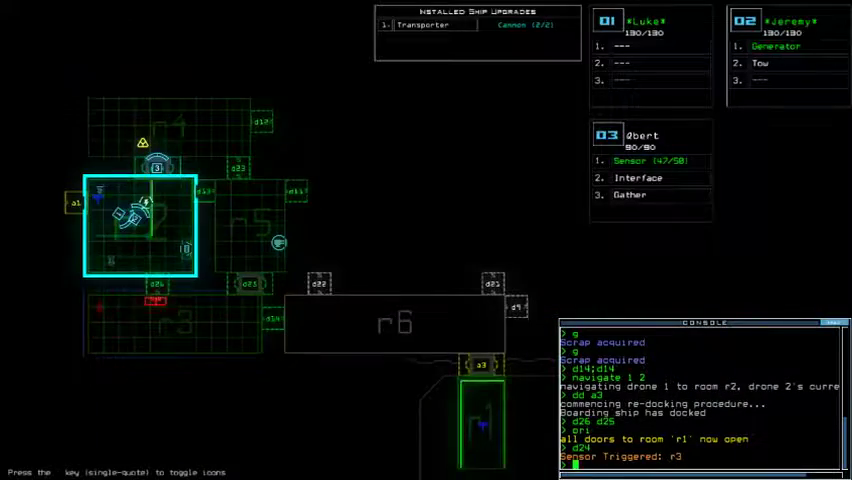
{"action": "type", "text": "3"}
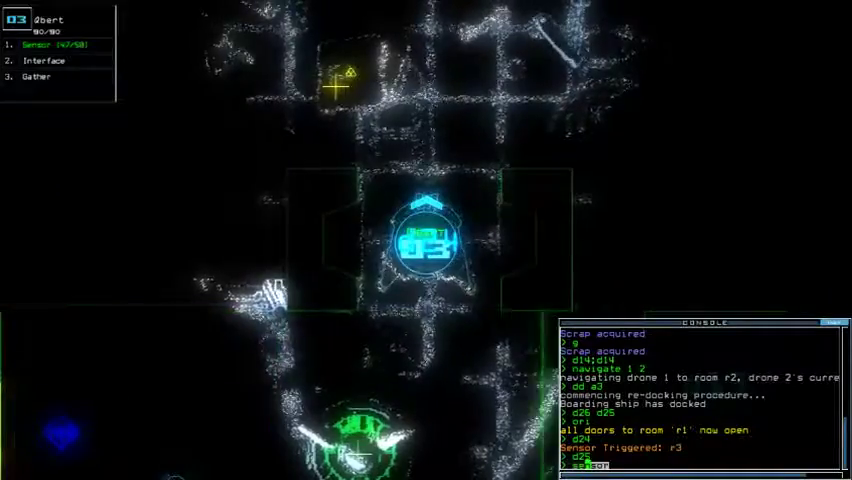
{"action": "type", "text": "nsor"}
Step: Drop a sensor in the new room, collect its scrap and toggle door d12
{"action": "key", "text": "Return"}
{"action": "type", "text": "g"}
{"action": "key", "text": "Return"}
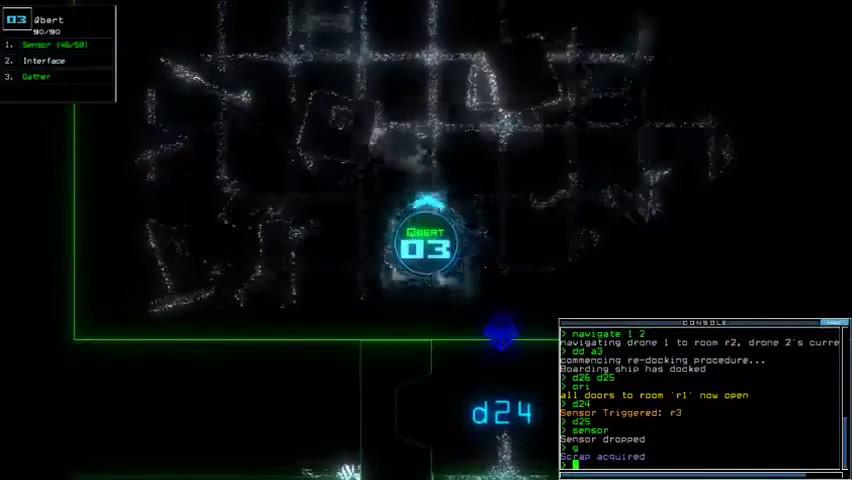
{"action": "key", "text": "space"}
{"action": "key", "text": "space"}
{"action": "type", "text": "d12 d1"}
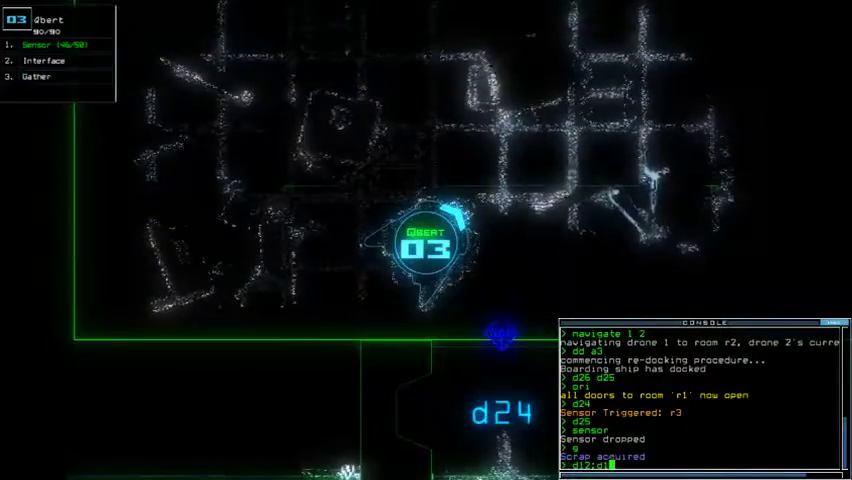
{"action": "type", "text": "2"}
{"action": "key", "text": "Return"}
{"action": "key", "text": "space"}
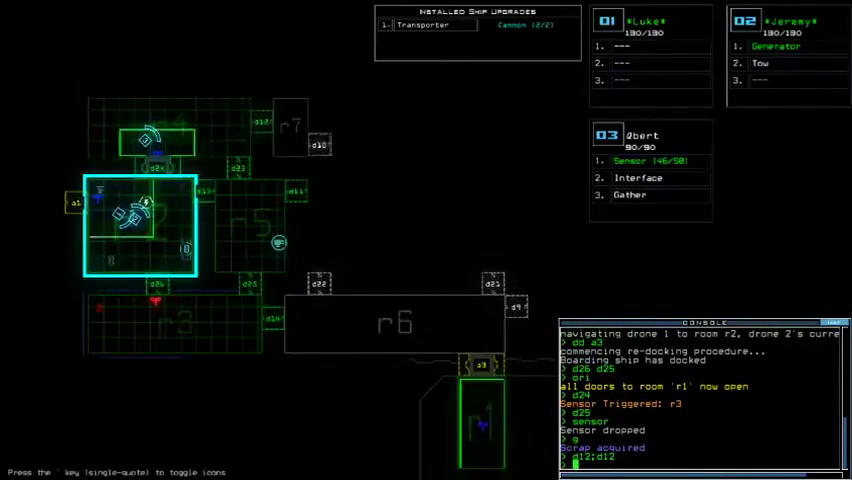
{"action": "key", "text": "space"}
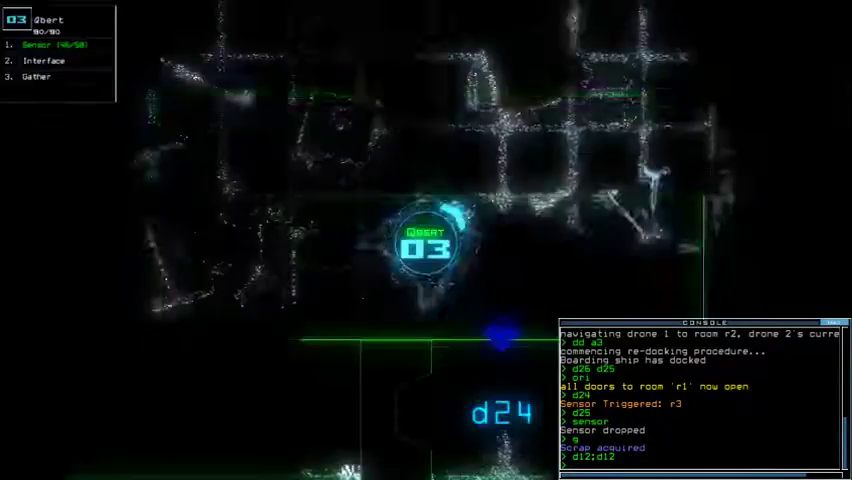
{"action": "type", "text": "d24 d12"}
Step: Toggle doors d24, d12, d13 and d11, dropping a sensor near d13 to scout rooms r4, r7 and r8
{"action": "key", "text": "Return"}
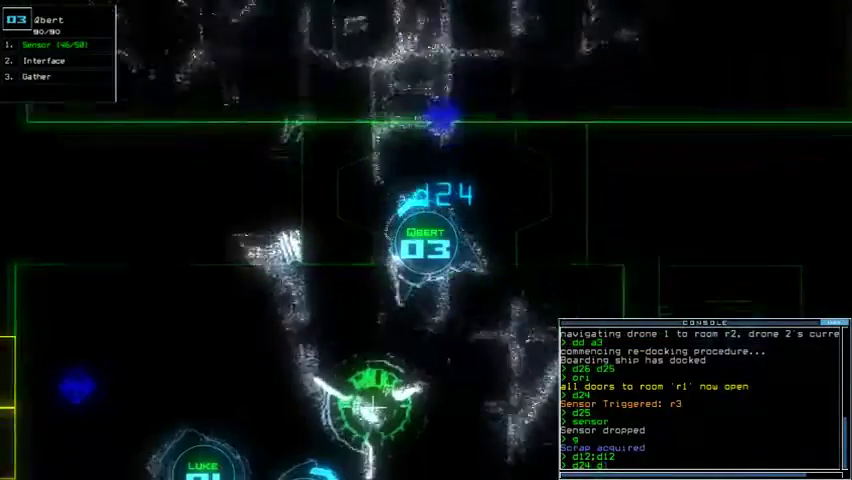
{"action": "key", "text": "space"}
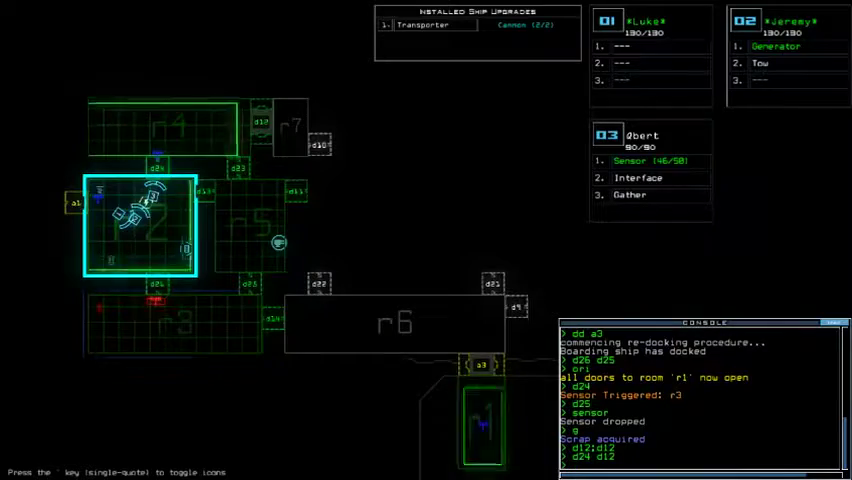
{"action": "type", "text": "d13"}
{"action": "key", "text": "Return"}
{"action": "key", "text": "space"}
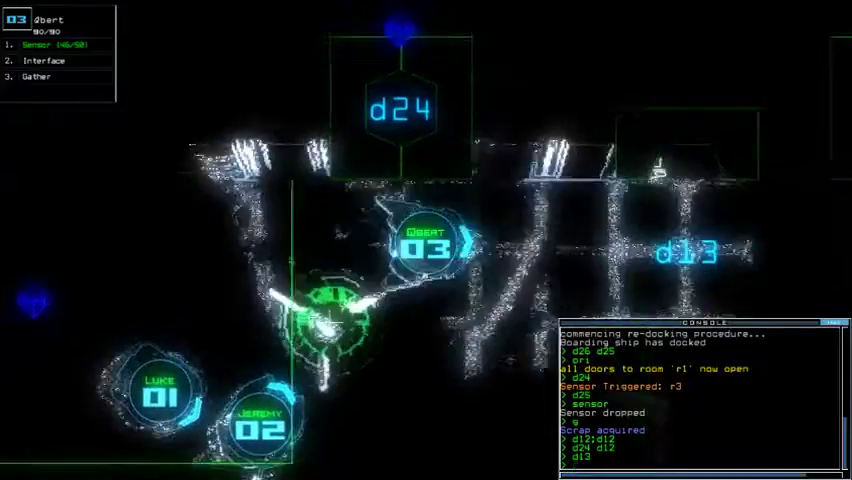
{"action": "type", "text": "sensor"}
{"action": "key", "text": "Return"}
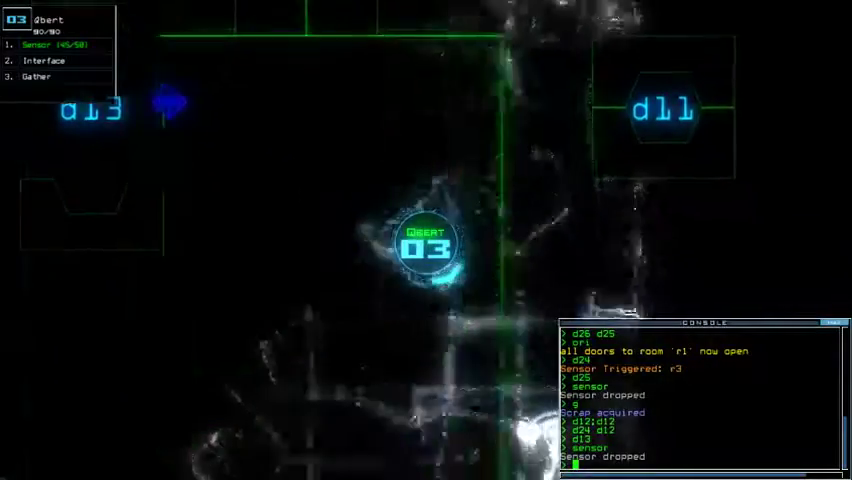
{"action": "type", "text": "d11:d11"}
{"action": "key", "text": "Return"}
{"action": "key", "text": "space"}
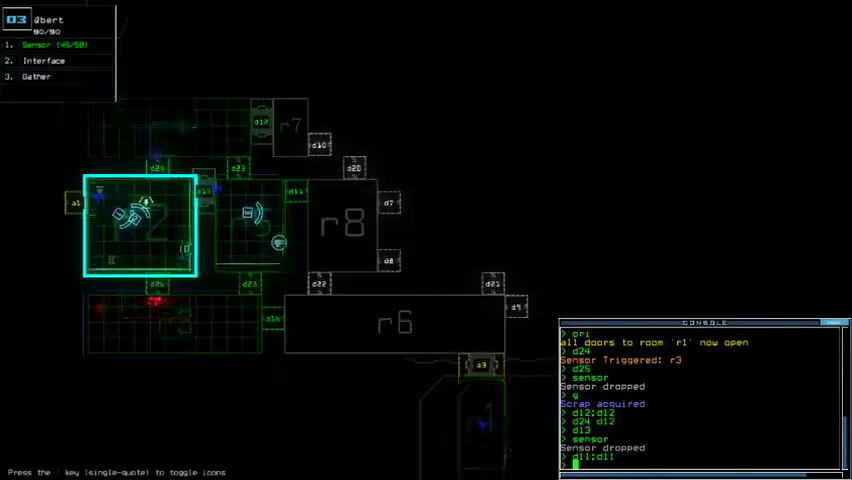
{"action": "key", "text": "space"}
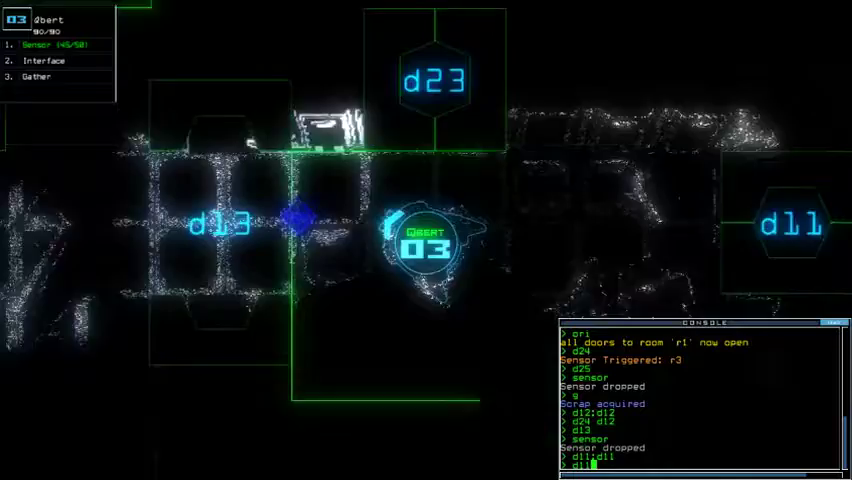
{"action": "type", "text": "d11 d13"}
{"action": "key", "text": "Return"}
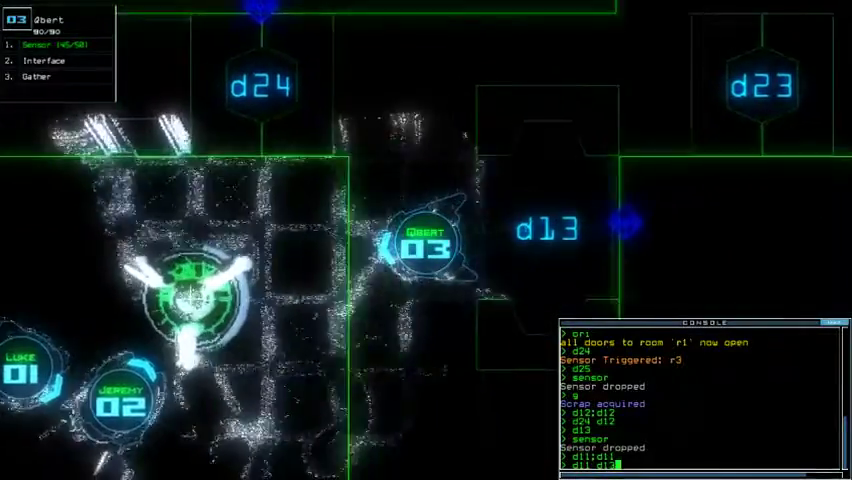
Step: Watch the drones retreat on the map and drone 03's camera, then begin re-docking at airlock a3
{"action": "key", "text": "space"}
{"action": "type", "text": "flag r3"}
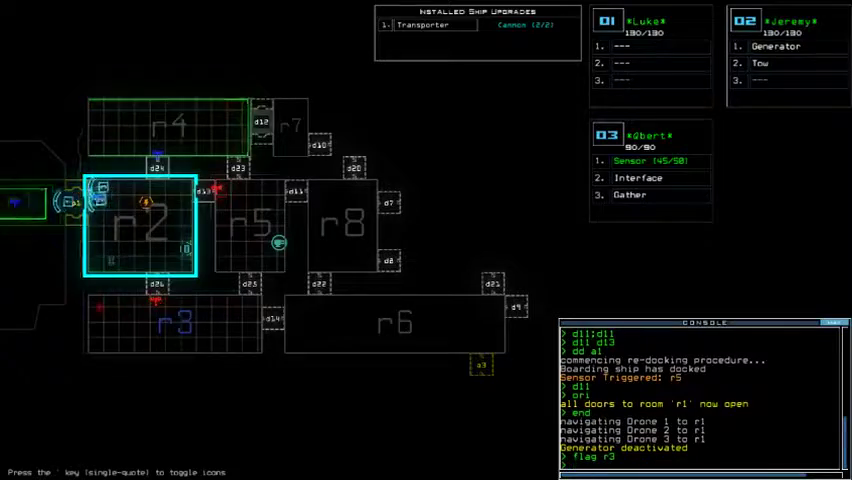
{"action": "key", "text": "3"}
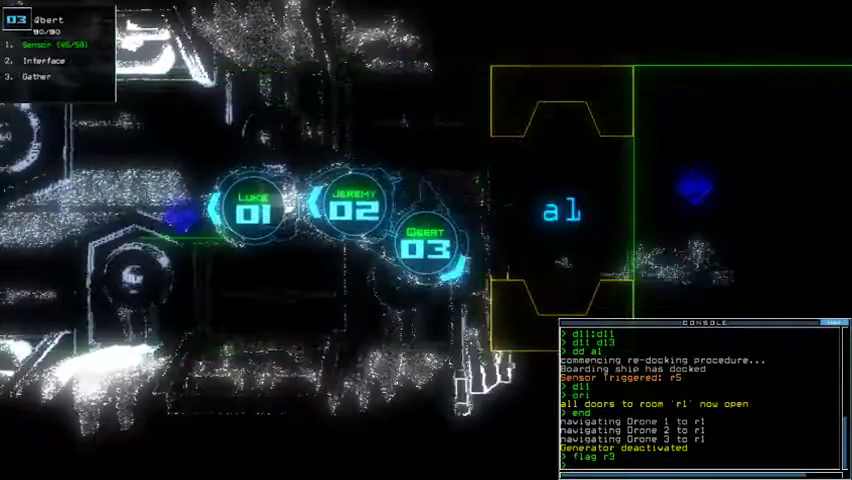
{"action": "key", "text": "space"}
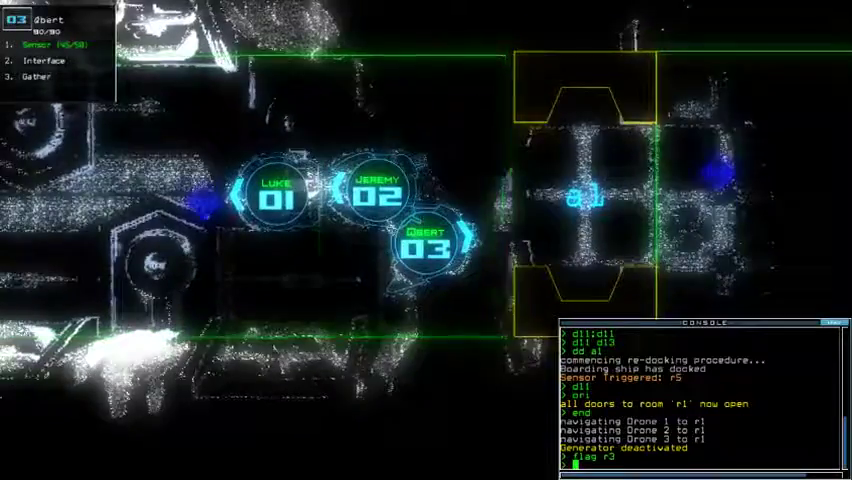
{"action": "type", "text": "dd a3"}
{"action": "key", "text": "Return"}
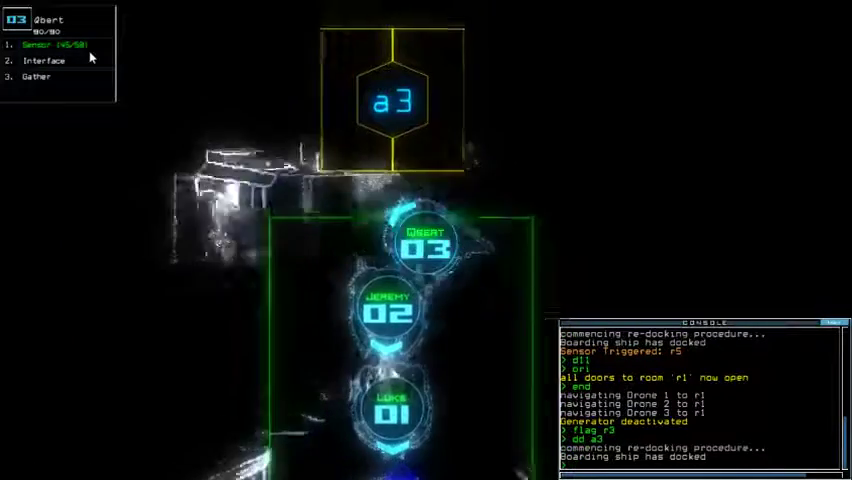
{"action": "type", "text": "i"}
Step: Open all doors to room r1, have Qbert drop a sensor and collect the nearby scrap
{"action": "key", "text": "Return"}
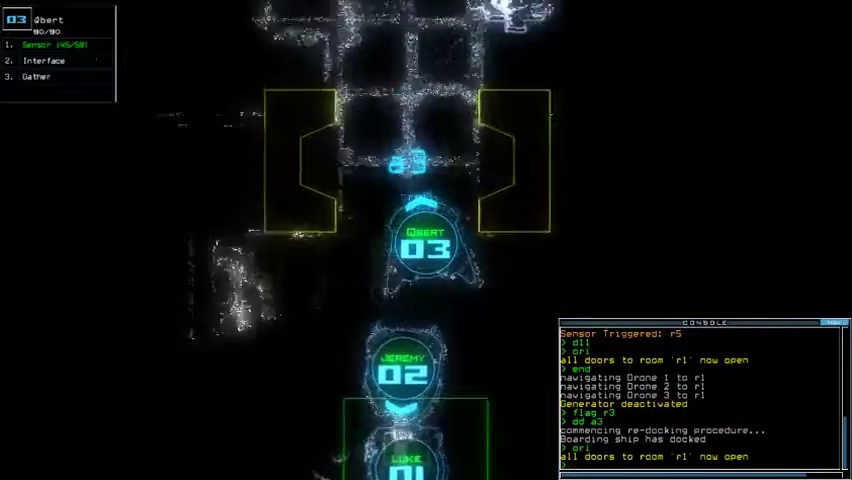
{"action": "type", "text": "nsor"}
{"action": "key", "text": "Return"}
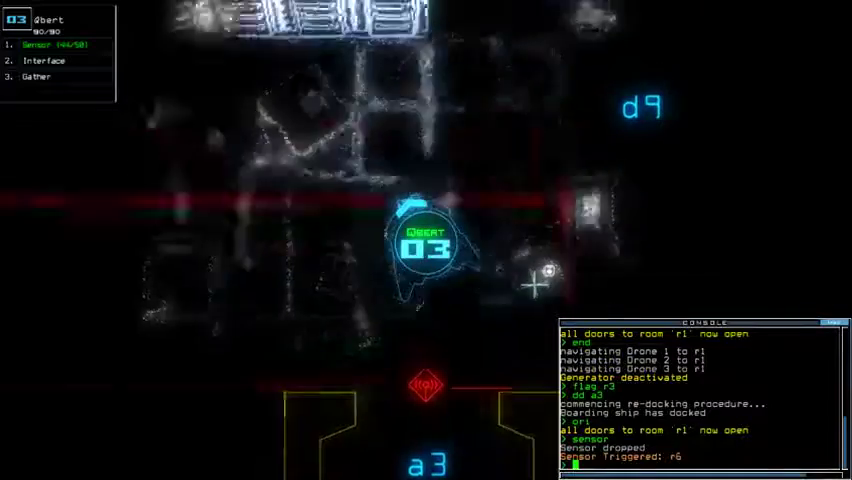
{"action": "type", "text": "g"}
{"action": "key", "text": "Return"}
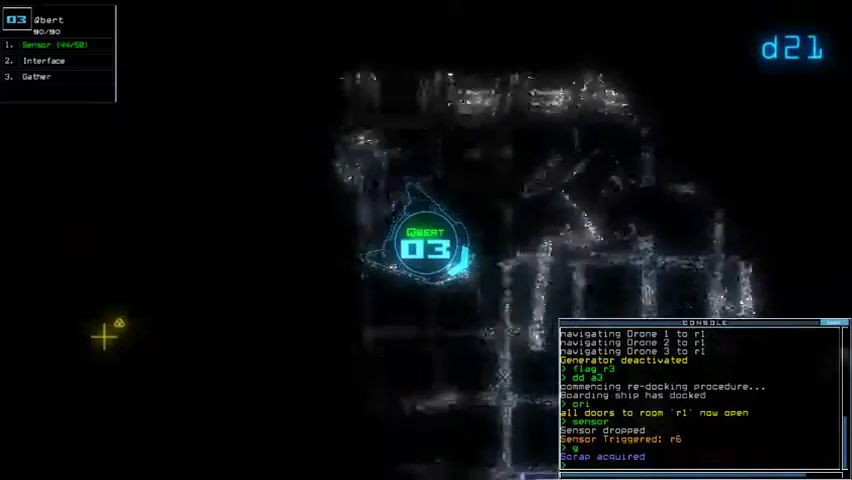
Step: With drone 02 Jeremy start towing the Quarantine Bypass out of a3, then abandon the tow
{"action": "key", "text": "2"}
{"action": "key", "text": "Up"}
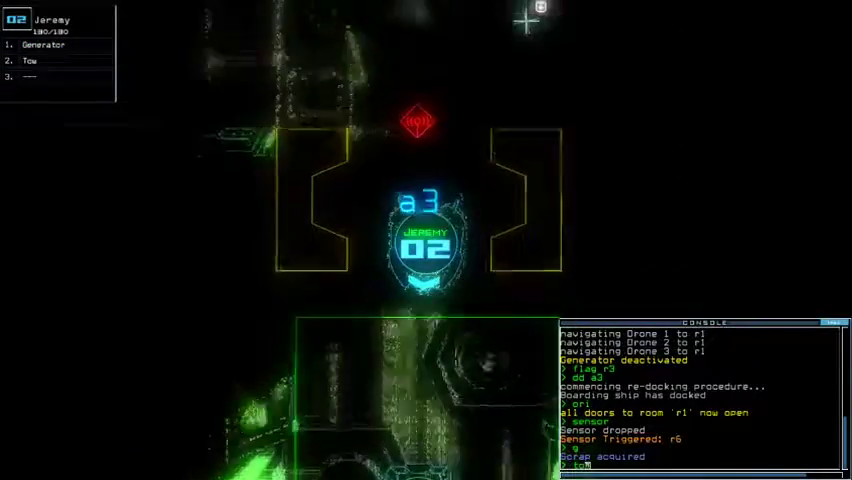
{"action": "type", "text": "tow"}
{"action": "key", "text": "Return"}
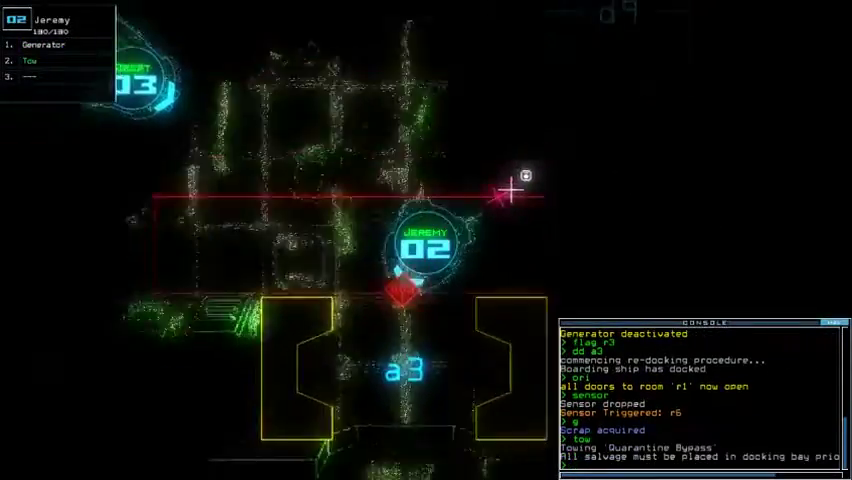
{"action": "key", "text": "Down"}
{"action": "key", "text": "Down"}
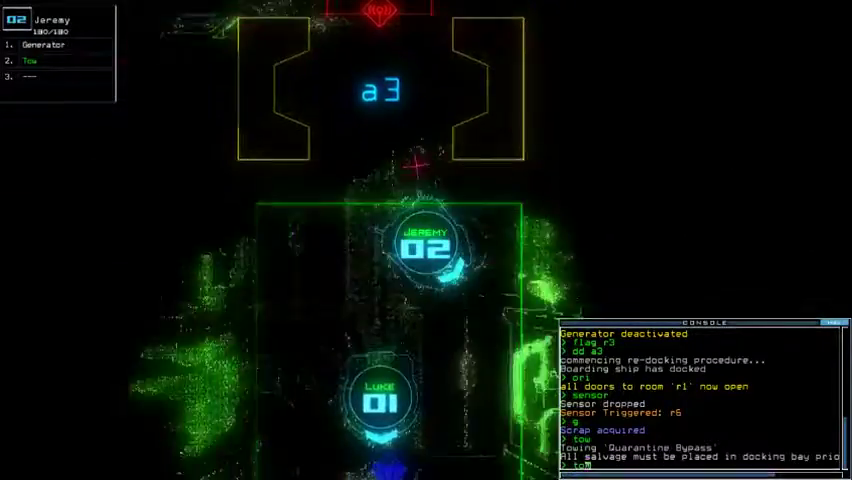
{"action": "type", "text": "tow"}
{"action": "key", "text": "Return"}
Step: Switch back to Qbert, close all doors to room r1 and show the ship schematic
{"action": "key", "text": "3"}
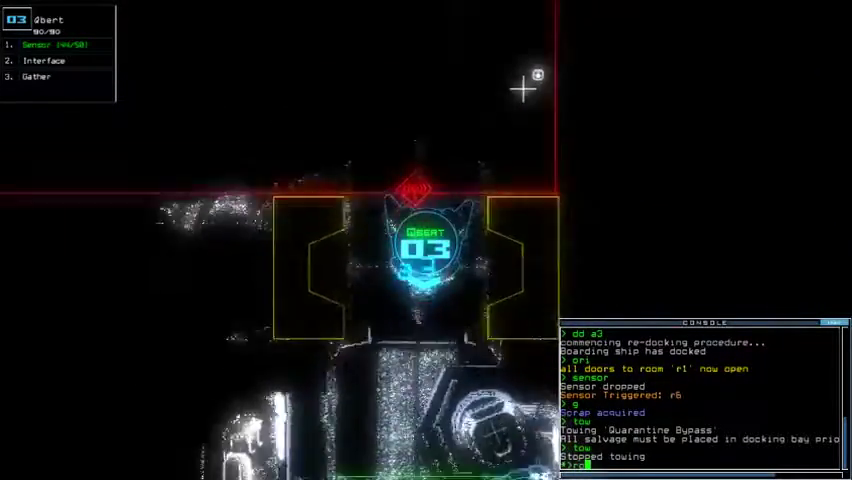
{"action": "type", "text": "r6"}
{"action": "key", "text": "Return"}
{"action": "key", "text": "space"}
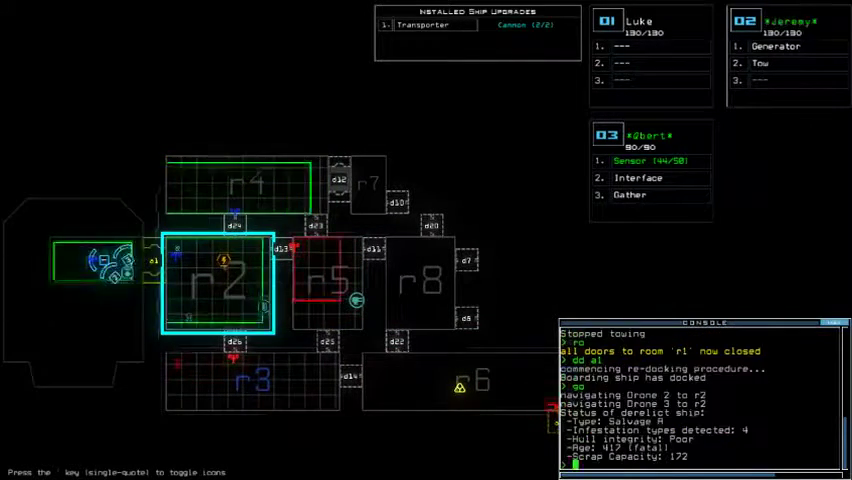
Step: Survey the derelict on camera and schematic, then have drone 03 open door d11 and drop a sensor
{"action": "key", "text": "Tab"}
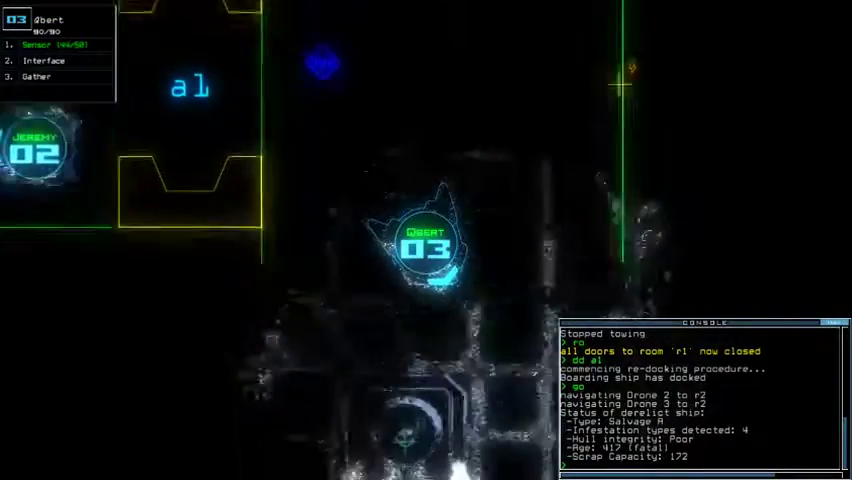
{"action": "key", "text": "Tab"}
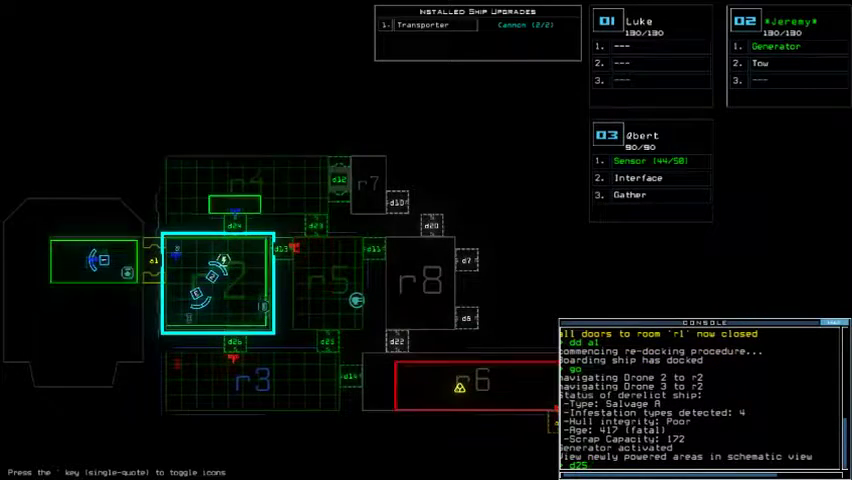
{"action": "key", "text": "ctrl+Down"}
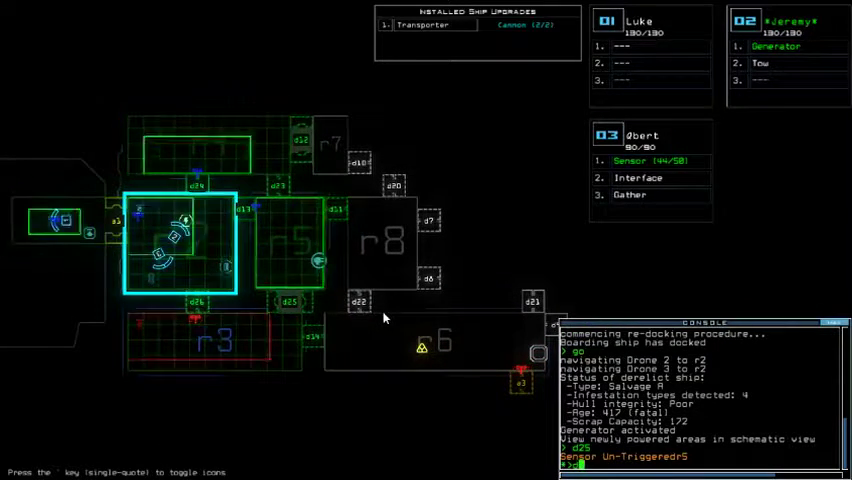
{"action": "key", "text": "space"}
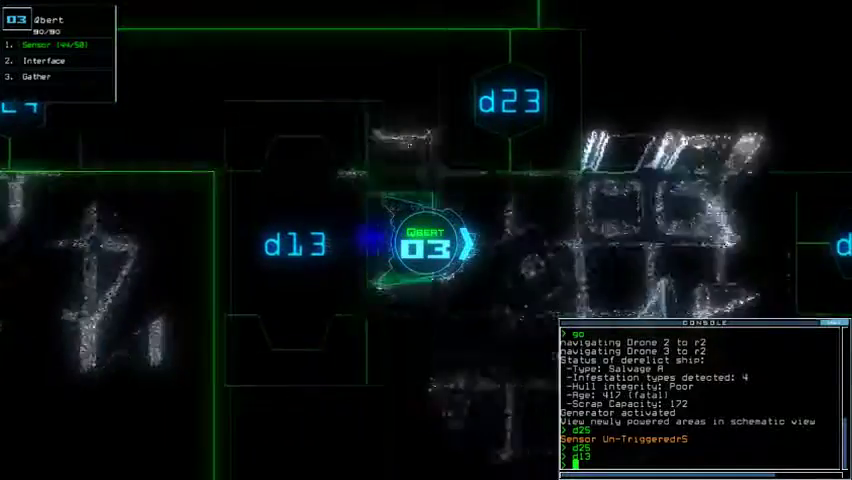
{"action": "type", "text": "d11"}
{"action": "key", "text": "Return"}
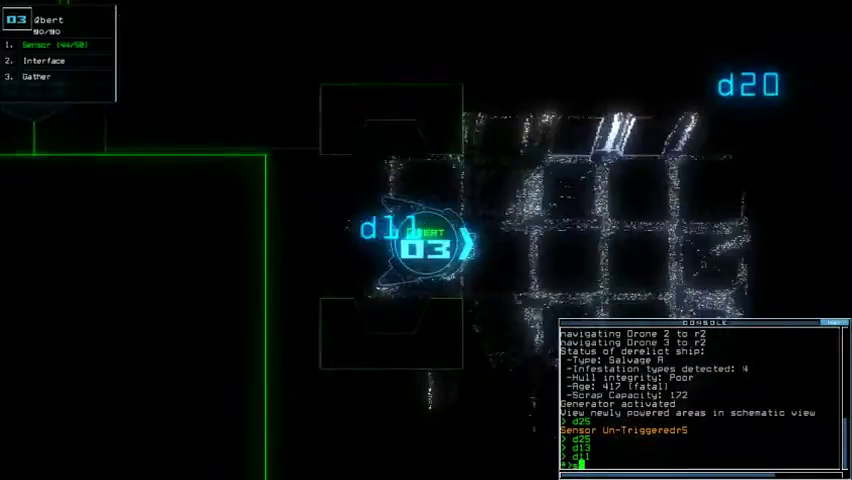
{"action": "type", "text": "sensor"}
{"action": "key", "text": "Return"}
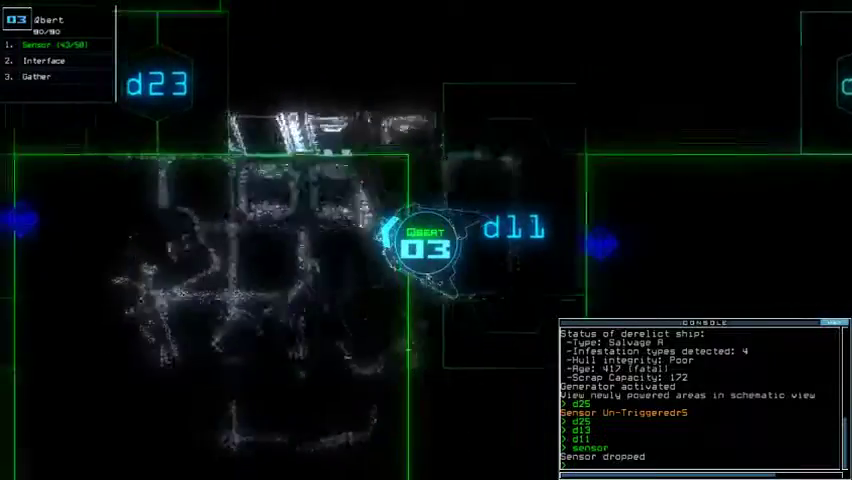
Step: Open door d12 for drone 03, drop a sensor, collect the scrap and operate d12 again
{"action": "key", "text": "space"}
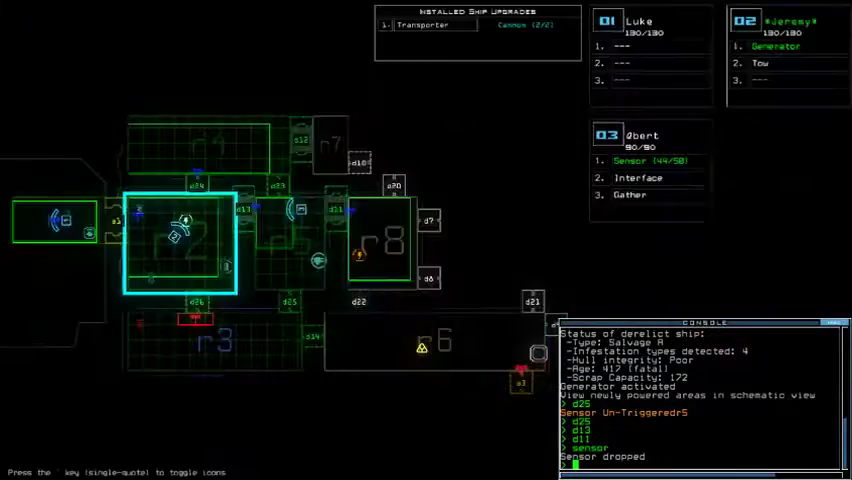
{"action": "key", "text": "space"}
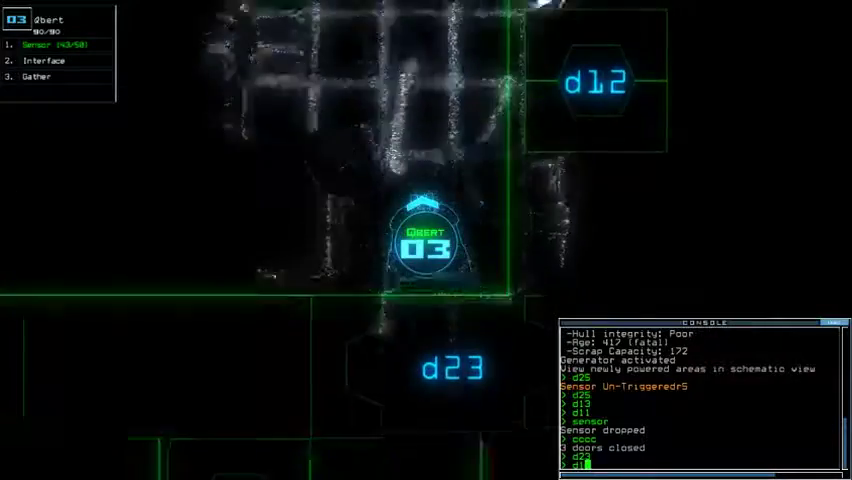
{"action": "type", "text": "d12"}
{"action": "key", "text": "Return"}
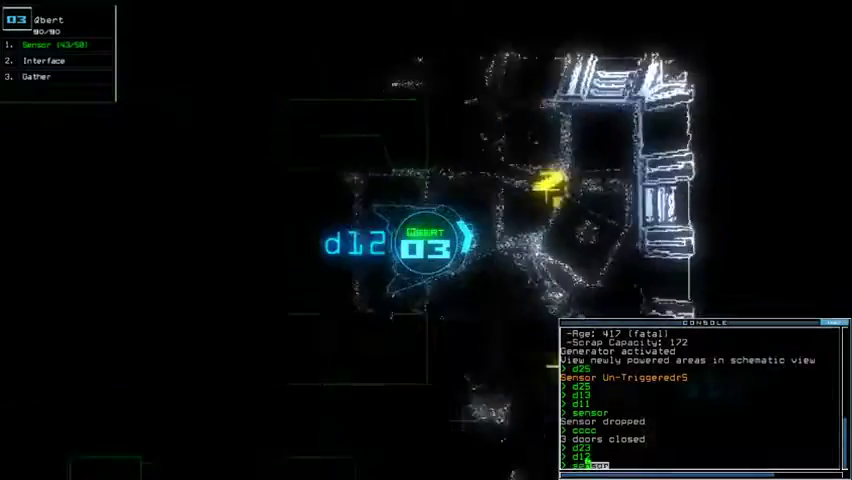
{"action": "type", "text": "sensor"}
{"action": "key", "text": "Return"}
{"action": "type", "text": "g"}
{"action": "key", "text": "Return"}
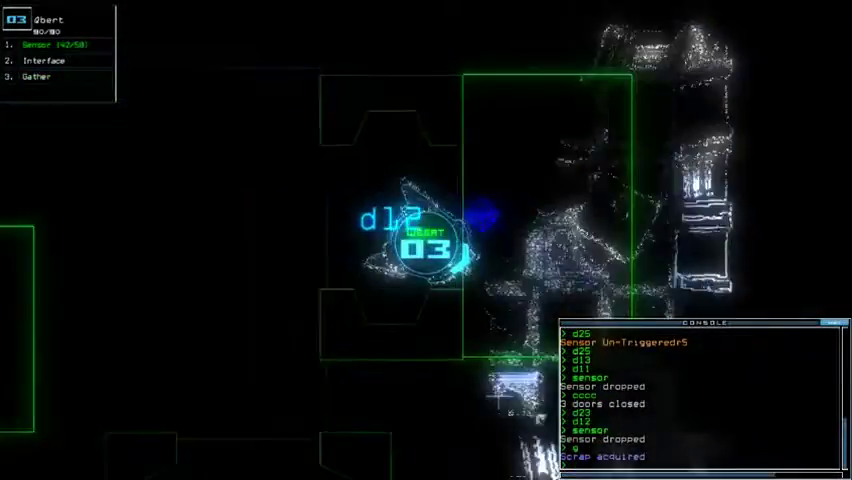
{"action": "type", "text": "d12"}
{"action": "key", "text": "Return"}
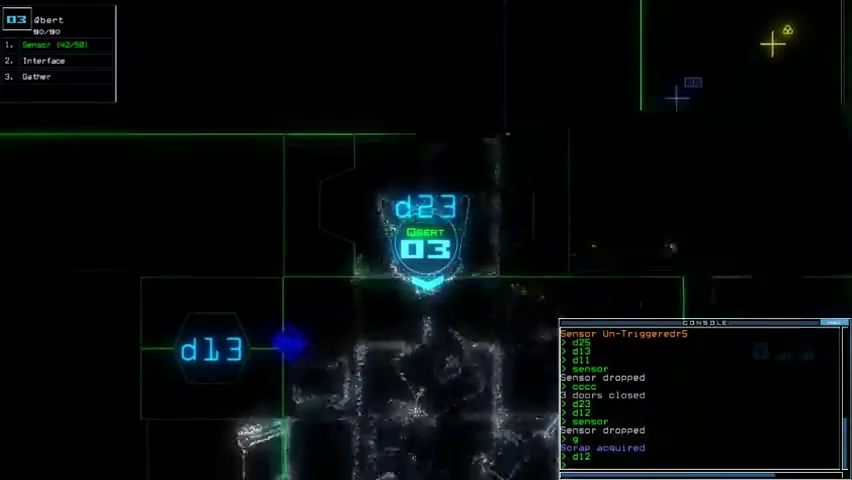
Step: Watch the drones gather at airlock a1 on map and camera, taking control of drone 02 Jeremy
{"action": "key", "text": "space"}
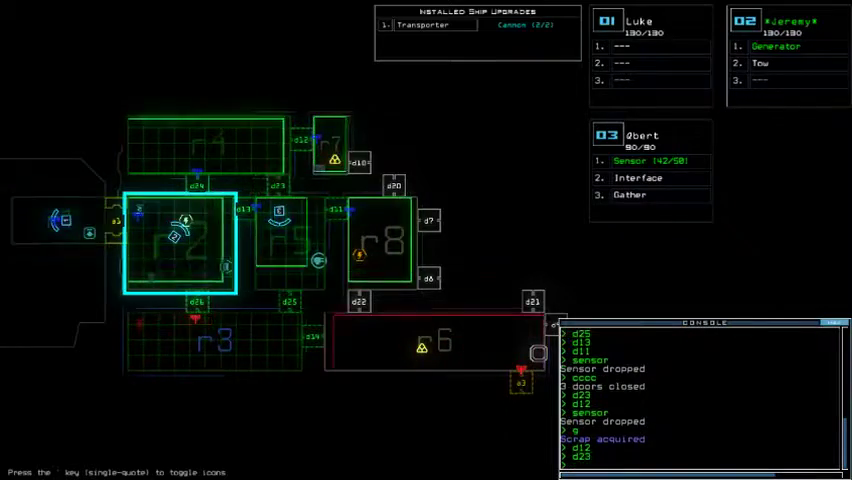
{"action": "type", "text": "d13"}
{"action": "key", "text": "space"}
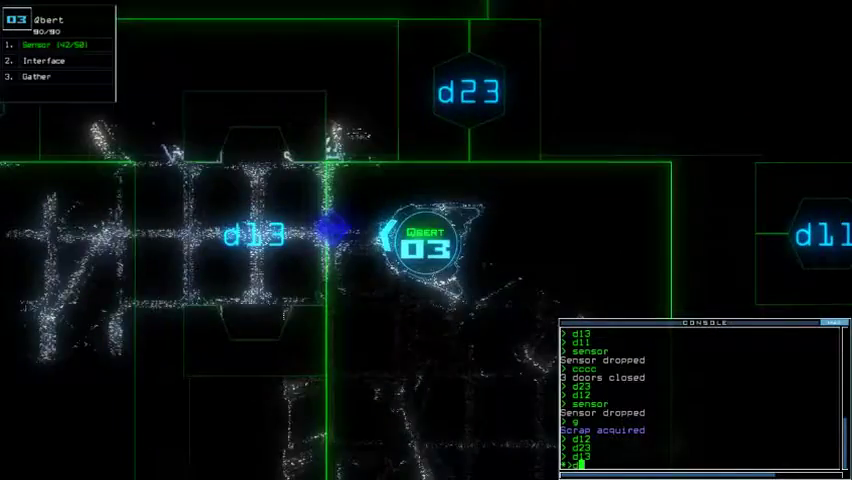
{"action": "key", "text": "space"}
{"action": "type", "text": "end"}
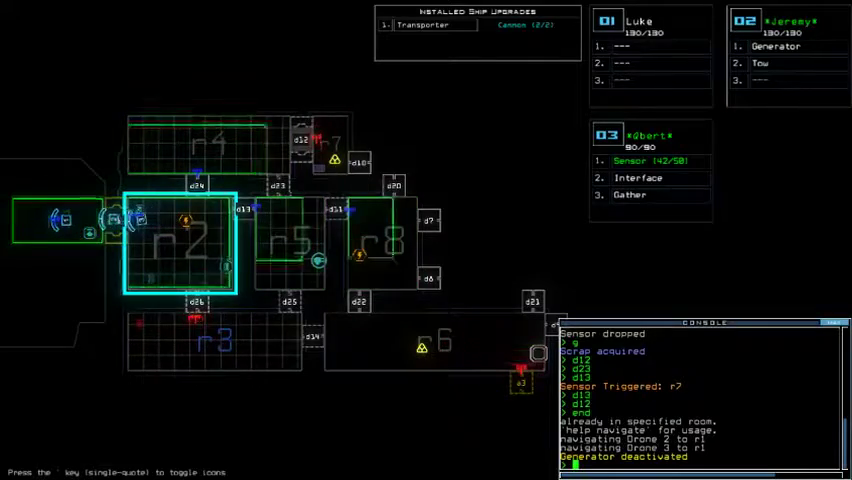
{"action": "key", "text": "space"}
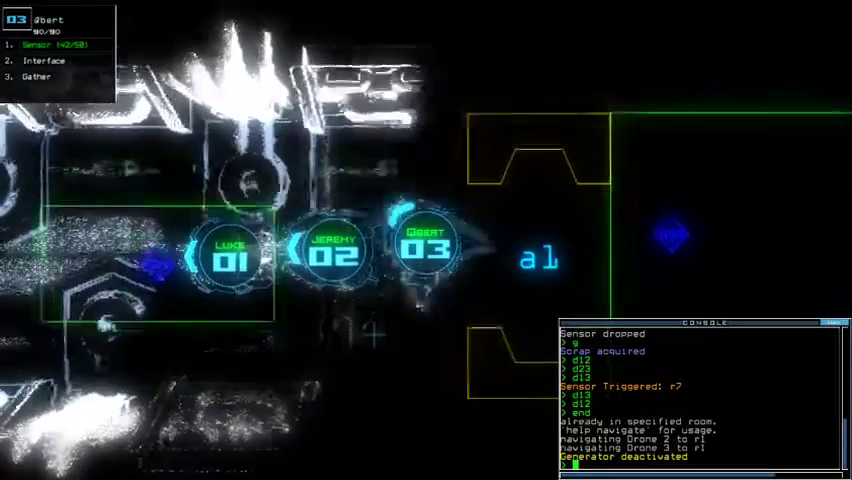
{"action": "key", "text": "2"}
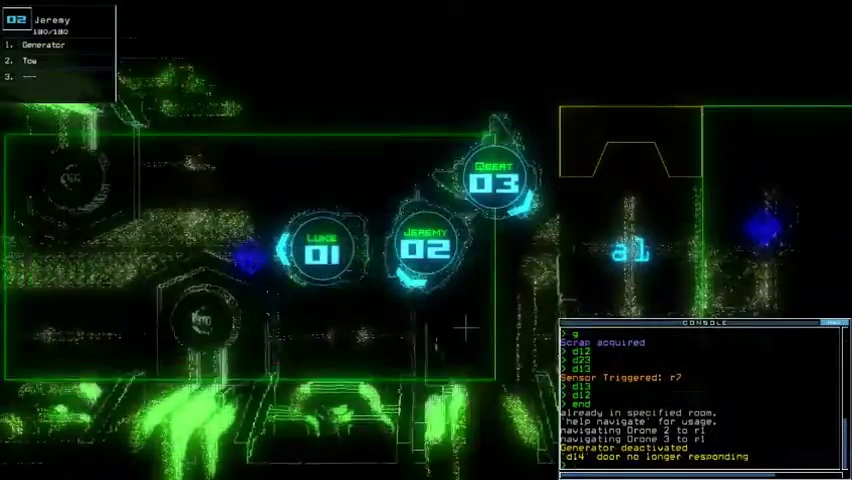
{"action": "key", "text": "space"}
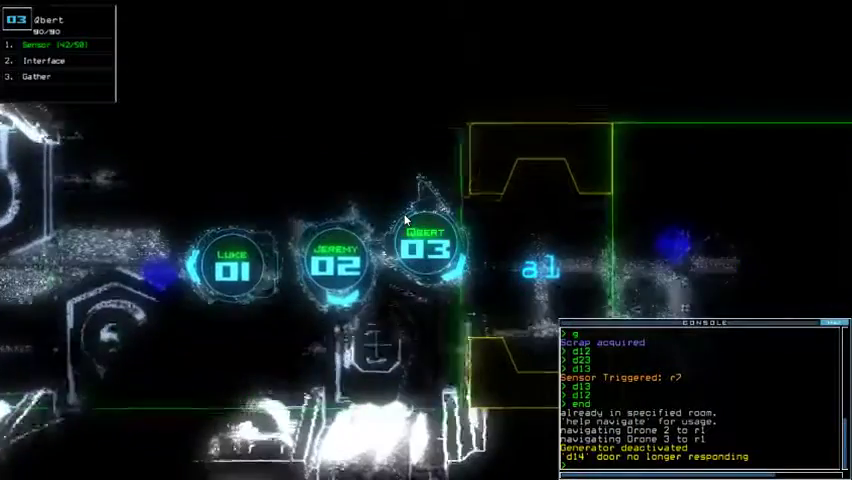
{"action": "type", "text": "go"}
Step: Board the derelict toward r2, power generator 2 with drone 2 and open door d22
{"action": "key", "text": "Return"}
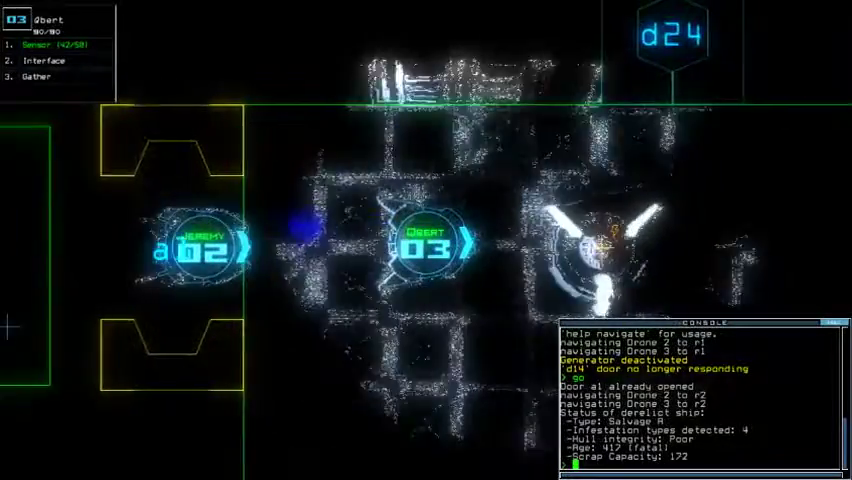
{"action": "key", "text": "space"}
{"action": "type", "text": "navigate 2 3 r8"}
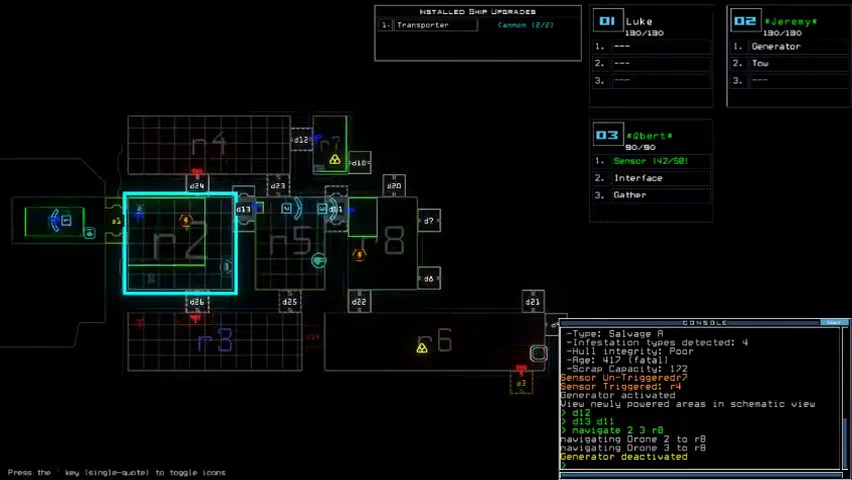
{"action": "key", "text": "space"}
{"action": "type", "text": "generator 2"}
{"action": "key", "text": "Return"}
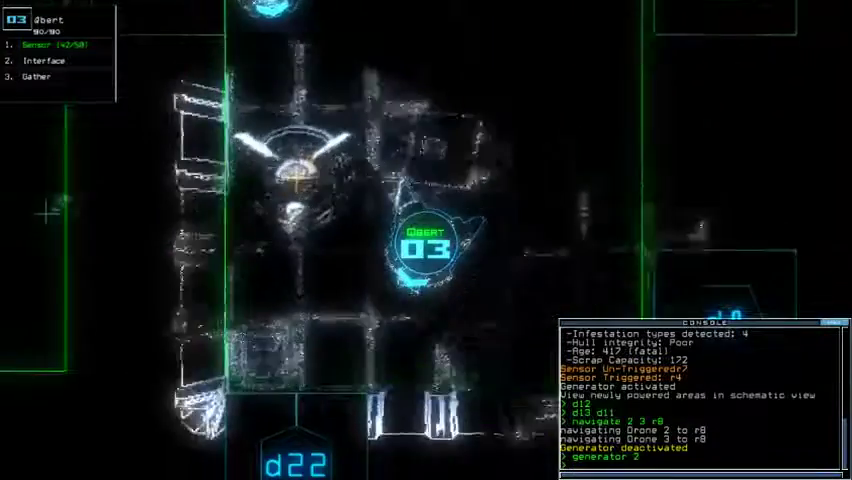
{"action": "type", "text": "d22"}
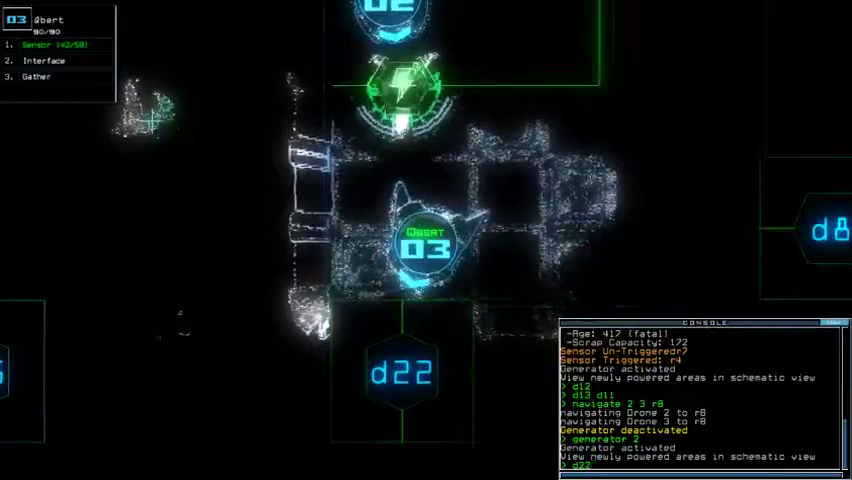
{"action": "key", "text": "Return"}
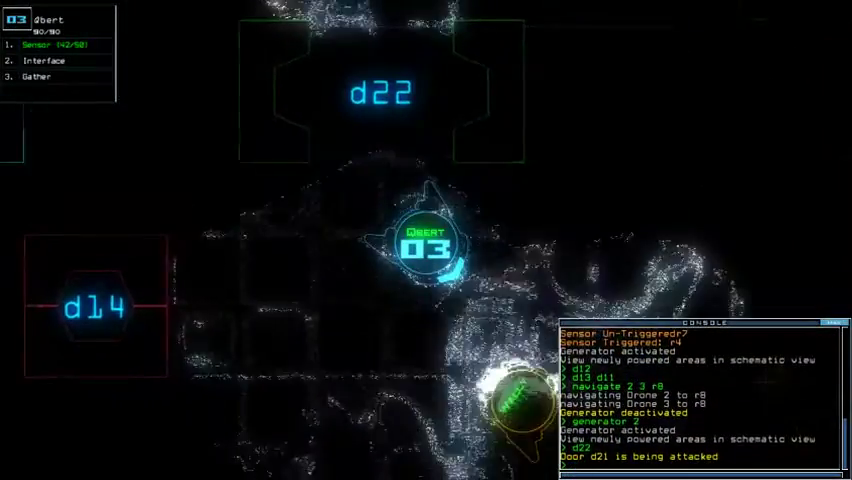
{"action": "key", "text": "space"}
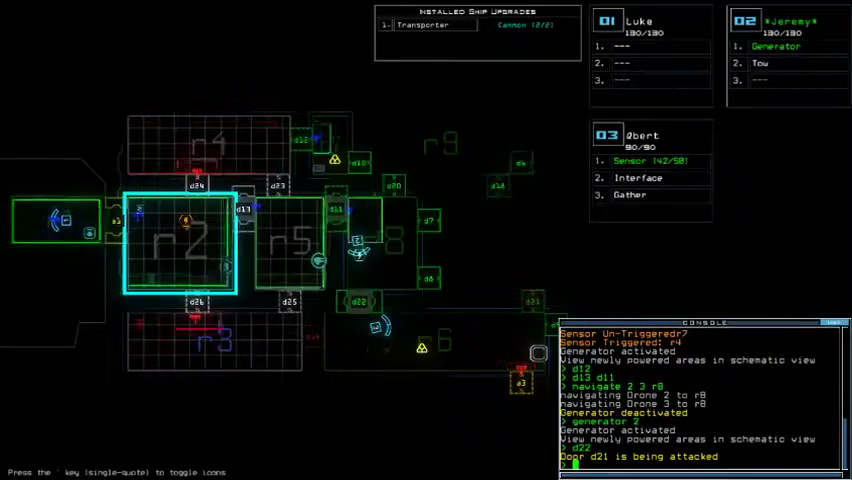
{"action": "key", "text": "space"}
{"action": "type", "text": "d18"}
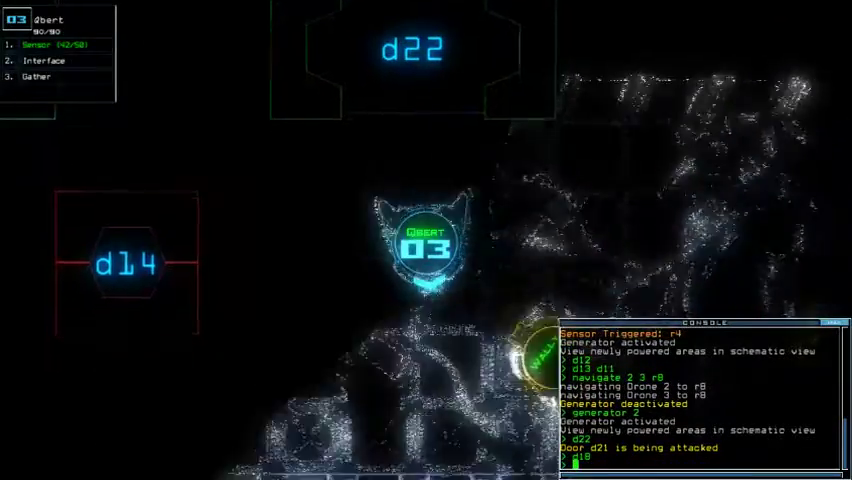
Step: Dismiss the Qbert–Wally swap screen and have drone 02 Jeremy start towing Wally
{"action": "key", "text": "Return"}
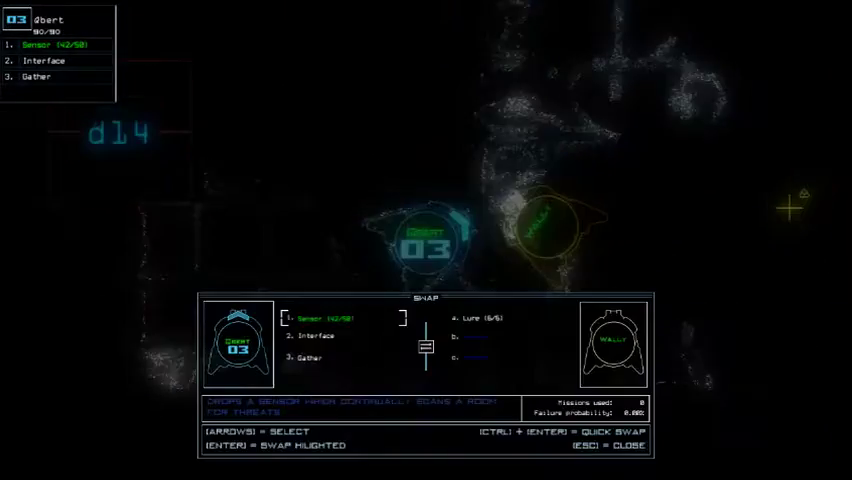
{"action": "key", "text": "Escape"}
{"action": "key", "text": "2"}
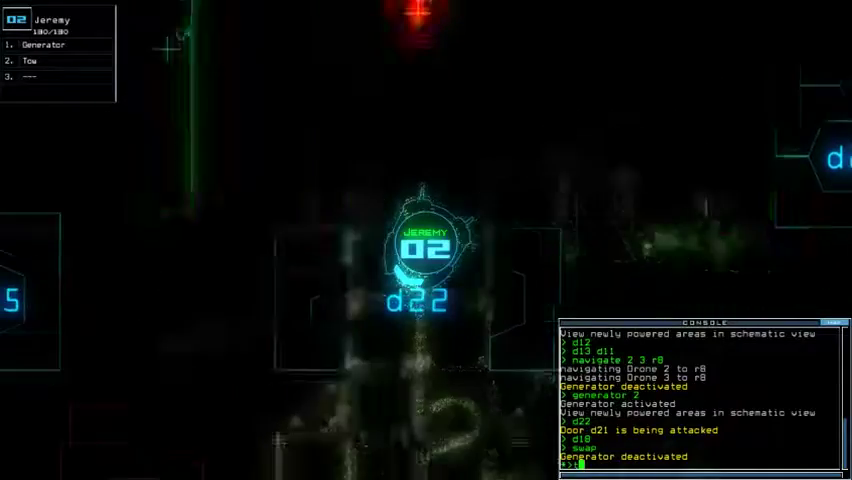
{"action": "type", "text": "tow"}
{"action": "key", "text": "Return"}
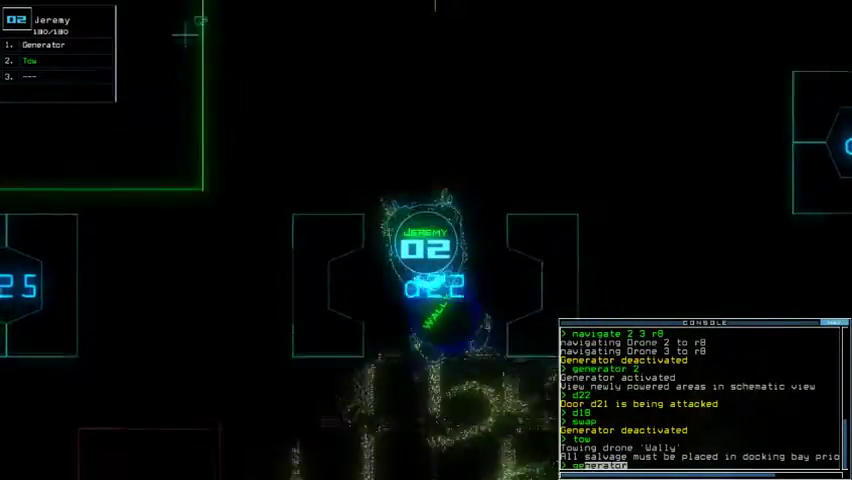
{"action": "type", "text": "generator"}
Step: Power the generator with drone 02, move drone 03 alongside and close the surrounding doors
{"action": "key", "text": "Return"}
{"action": "key", "text": "Tab"}
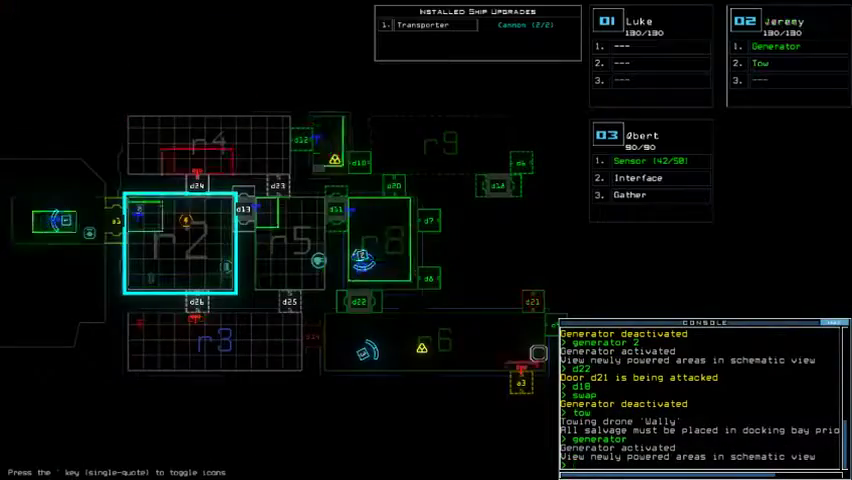
{"action": "key", "text": "3"}
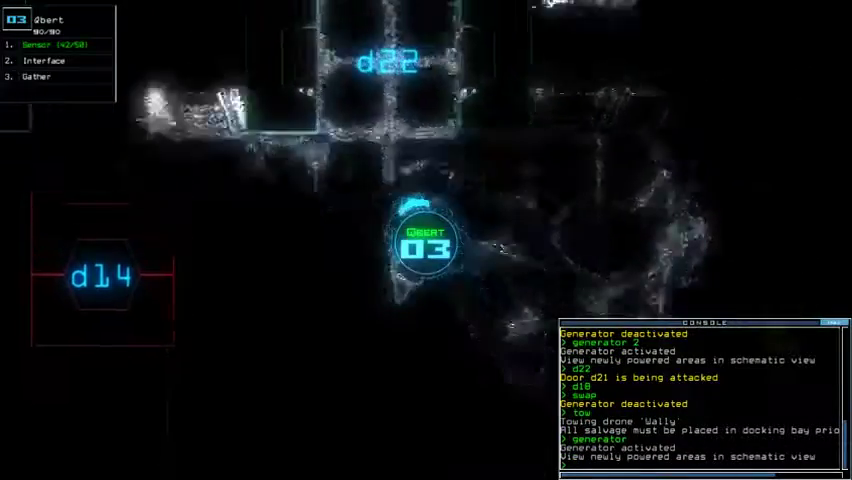
{"action": "key", "text": "Up"}
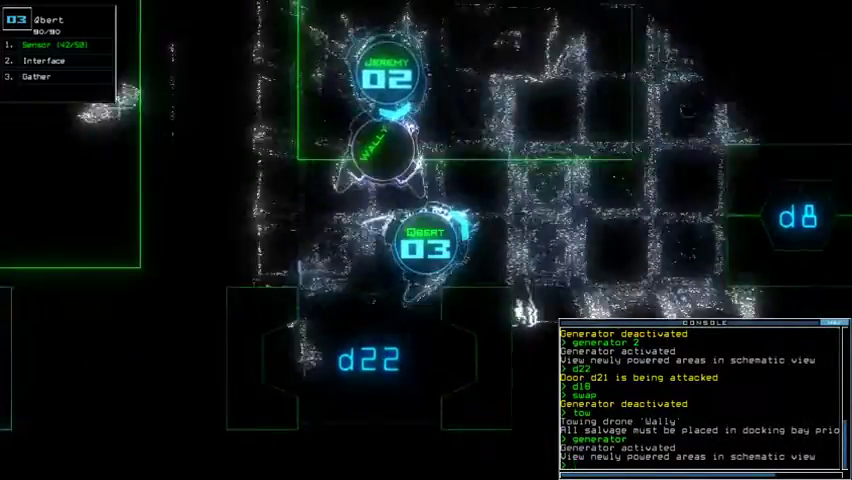
{"action": "key", "text": "Return"}
{"action": "key", "text": "Tab"}
{"action": "key", "text": "Right"}
{"action": "type", "text": "d"}
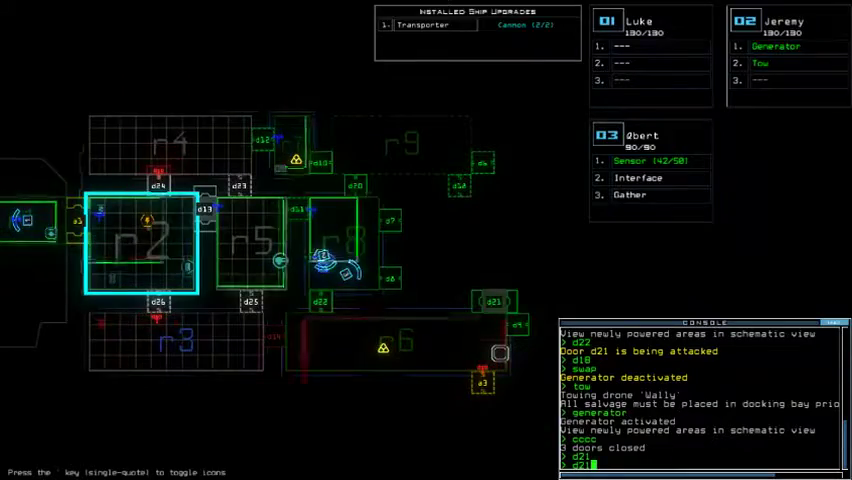
Step: Open door d8 and drop a sensor in the current room, checking the schematic
{"action": "key", "text": "Tab"}
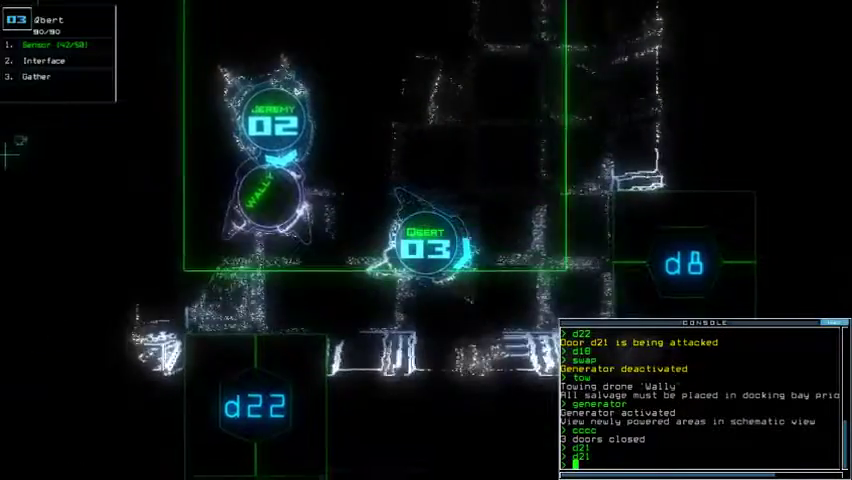
{"action": "key", "text": "Tab"}
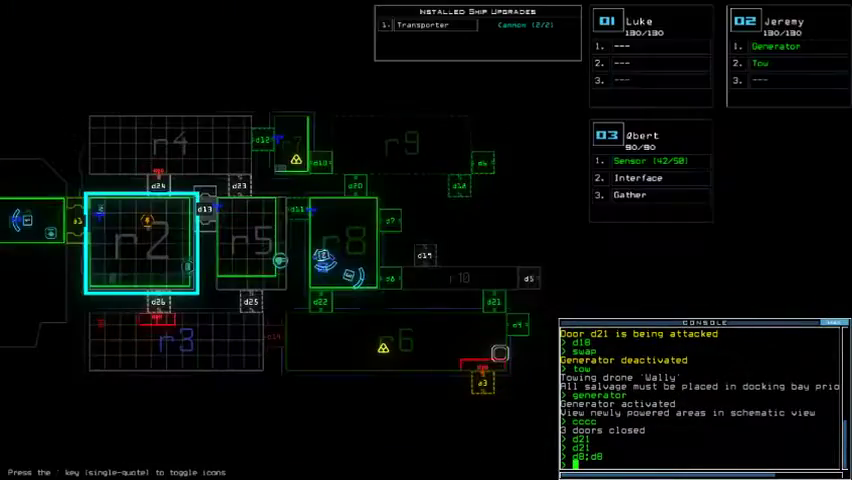
{"action": "key", "text": "Tab"}
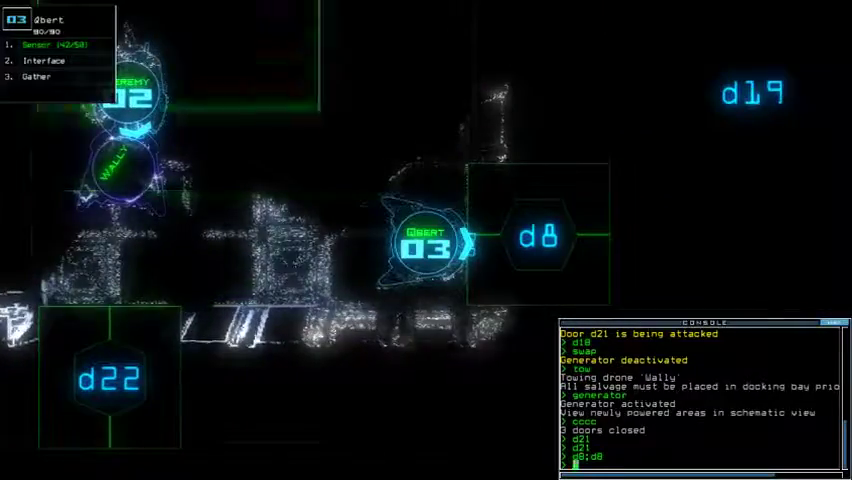
{"action": "key", "text": "Return"}
{"action": "type", "text": "cc"}
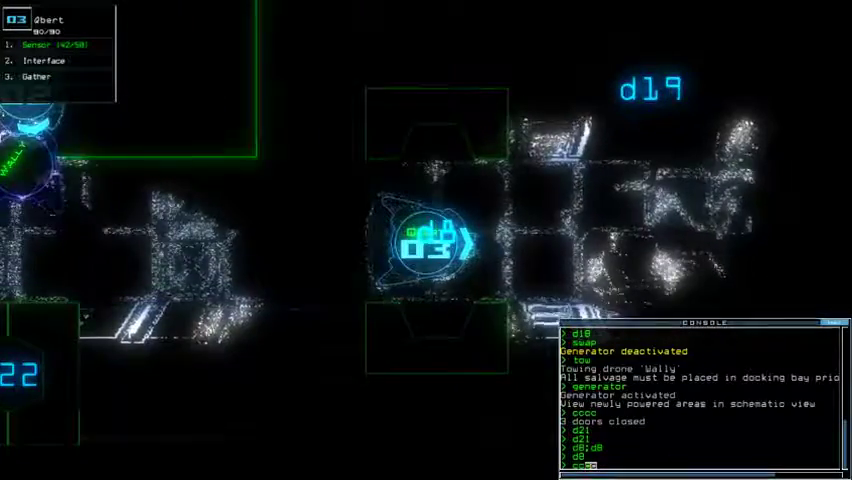
{"action": "type", "text": "nsor"}
{"action": "key", "text": "Return"}
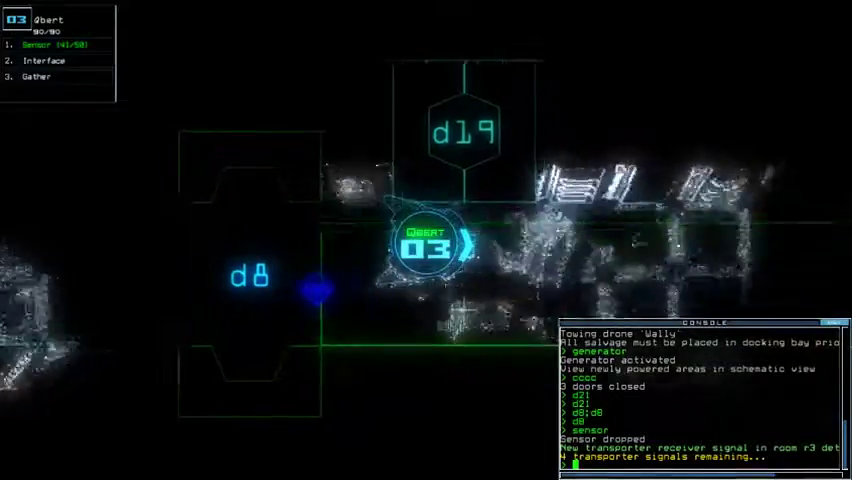
{"action": "key", "text": "space"}
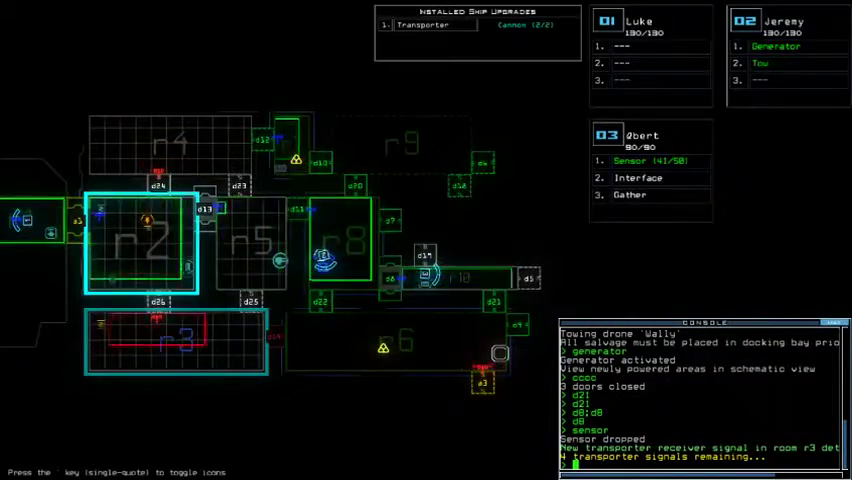
{"action": "key", "text": "space"}
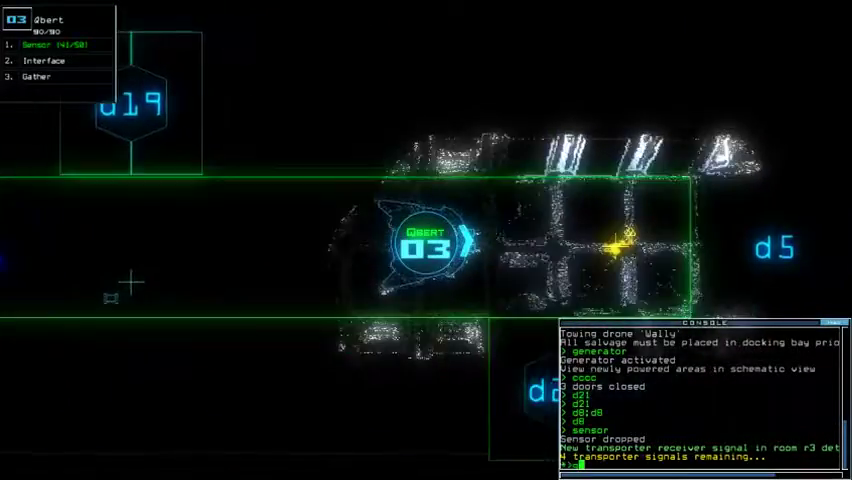
{"action": "type", "text": "g"}
Step: Gather two pieces of scrap with drone 03 and reopen d8 to rejoin drone 02
{"action": "key", "text": "Return"}
{"action": "type", "text": "g"}
{"action": "key", "text": "Return"}
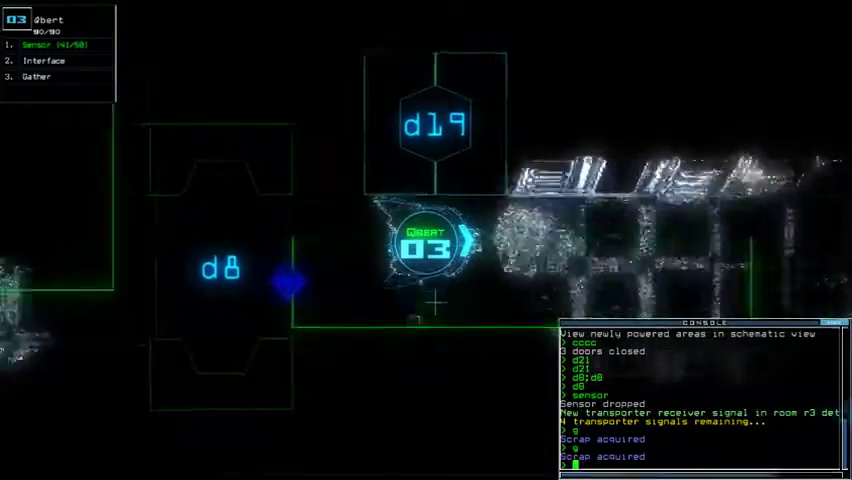
{"action": "type", "text": "d8"}
{"action": "key", "text": "Return"}
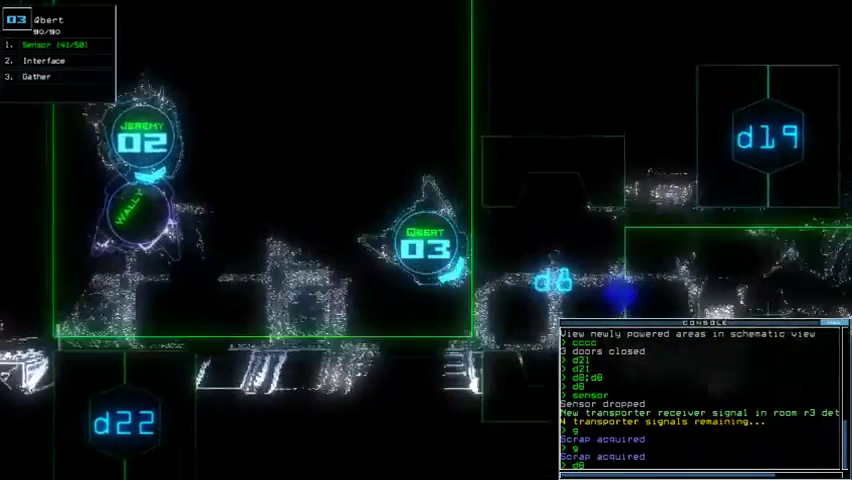
{"action": "key", "text": "space"}
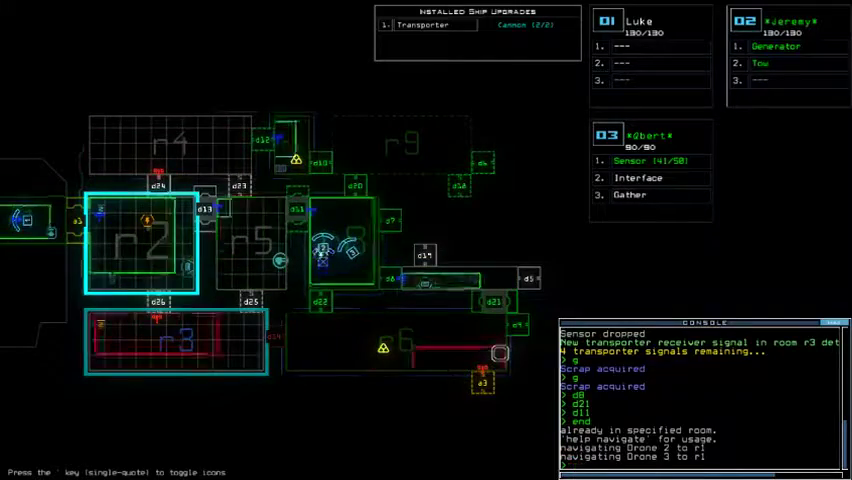
{"action": "type", "text": "2"}
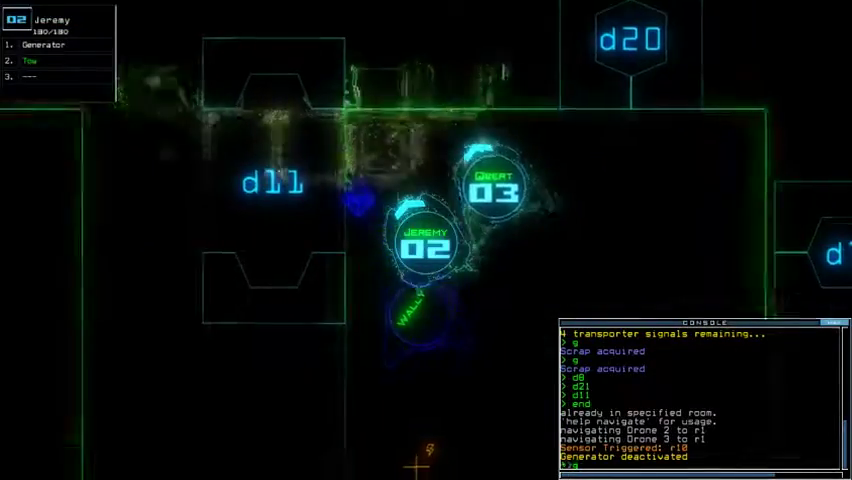
{"action": "type", "text": "generator"}
Step: Run the generator, open door d21, rerun the generator and close the doors around the drones
{"action": "key", "text": "Return"}
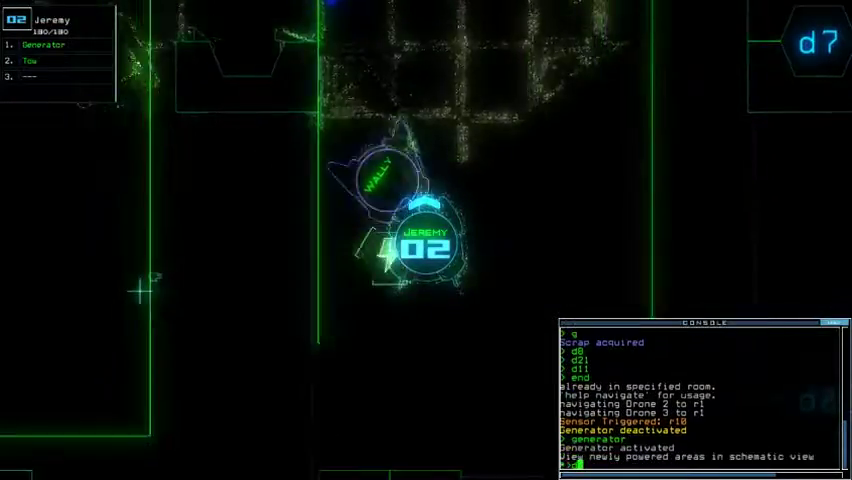
{"action": "type", "text": "d21"}
{"action": "key", "text": "Return"}
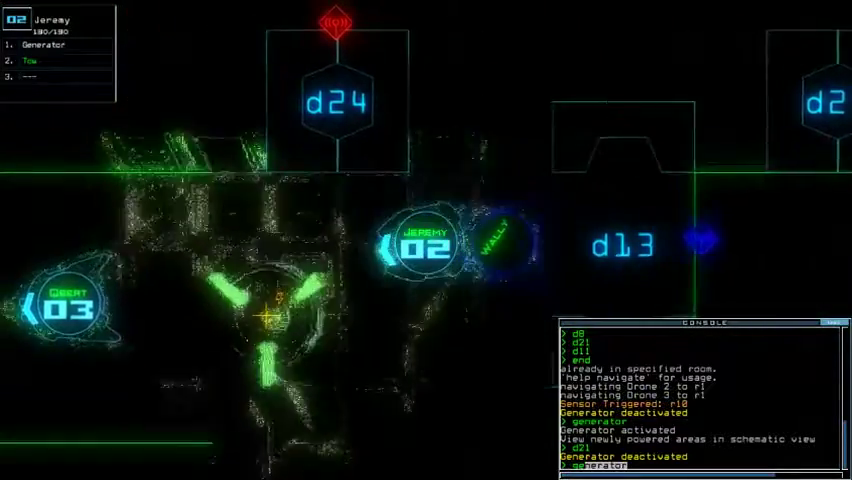
{"action": "type", "text": "generator"}
{"action": "key", "text": "Return"}
{"action": "type", "text": "cc"}
{"action": "key", "text": "Return"}
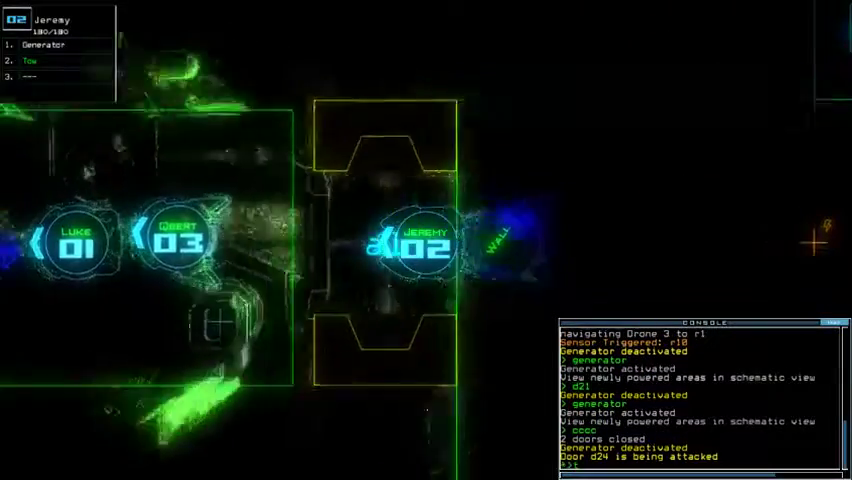
{"action": "type", "text": "tow"}
Step: Stop towing Wally at the dock, then run 'generator ;d12' and bring drone 02 back beside the others
{"action": "key", "text": "Return"}
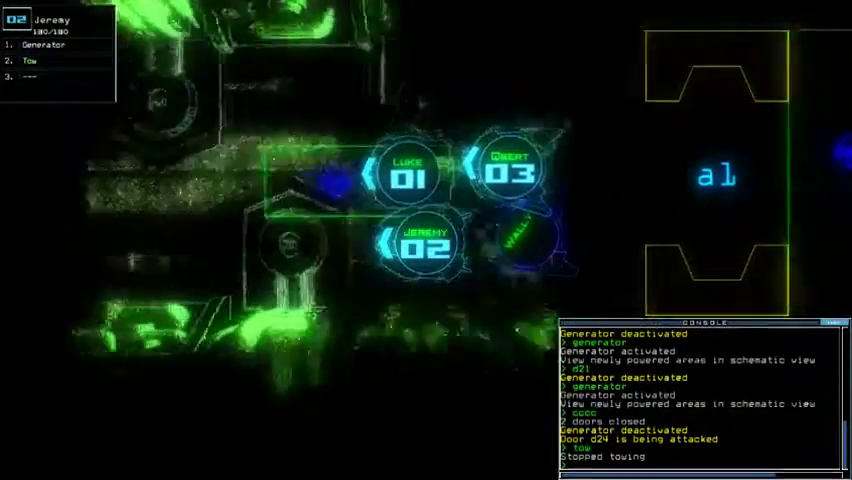
{"action": "key", "text": "space"}
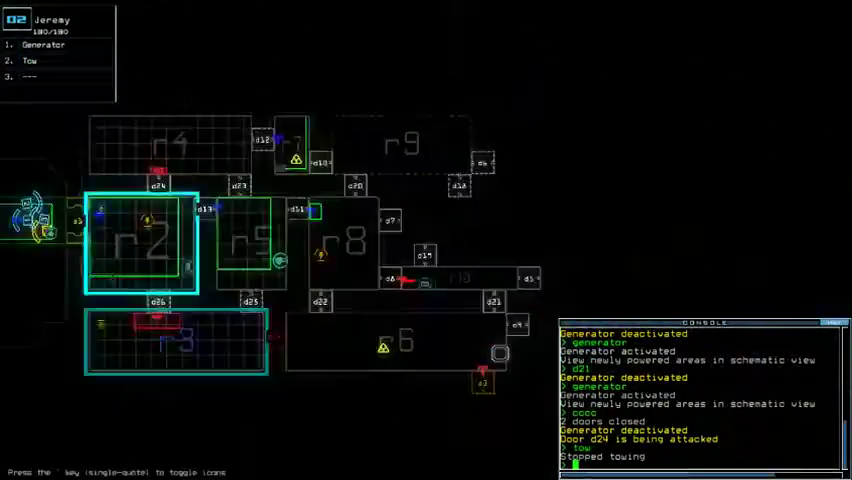
{"action": "key", "text": "space"}
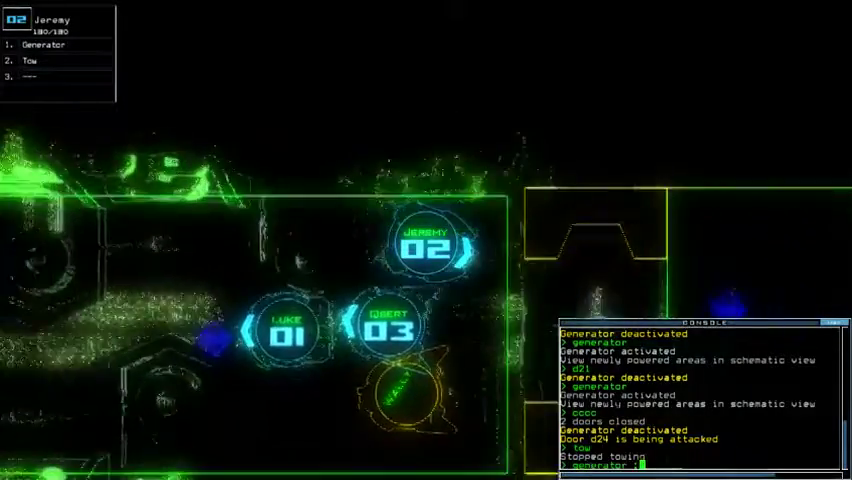
{"action": "type", "text": "generator 1d1"}
{"action": "type", "text": "2"}
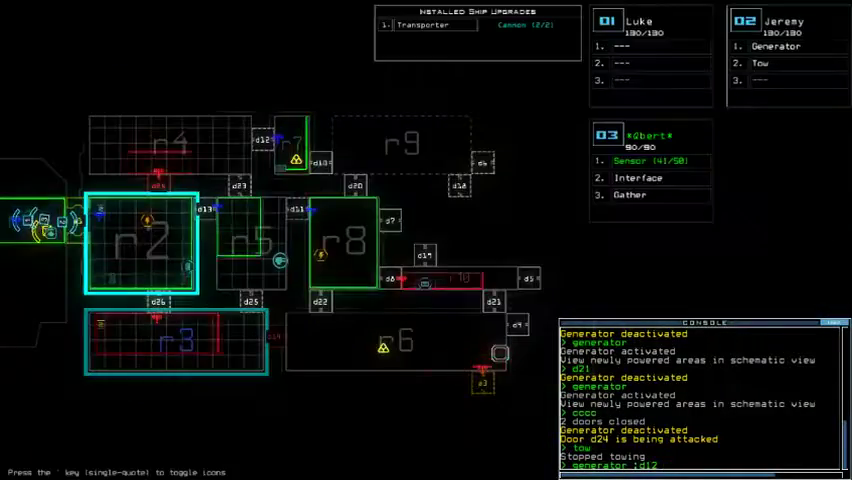
{"action": "key", "text": "space"}
{"action": "key", "text": "Right"}
{"action": "key", "text": "Right"}
{"action": "key", "text": "Right"}
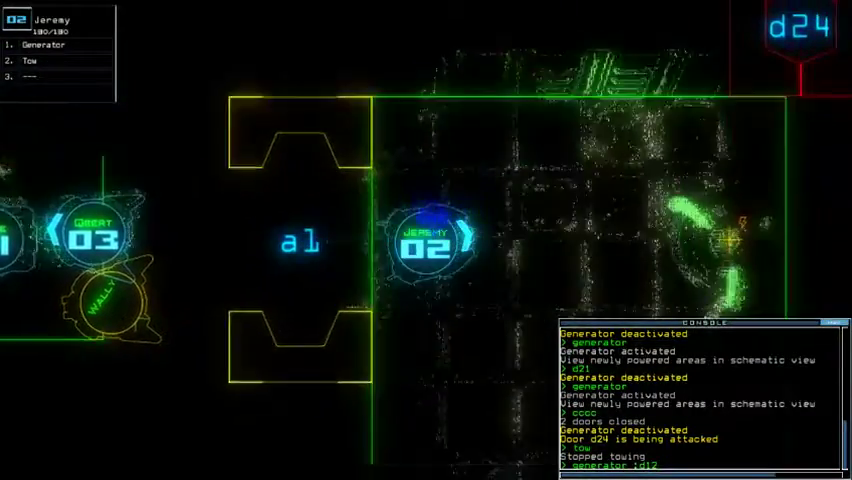
{"action": "type", "text": "generator ;d12"}
{"action": "key", "text": "Return"}
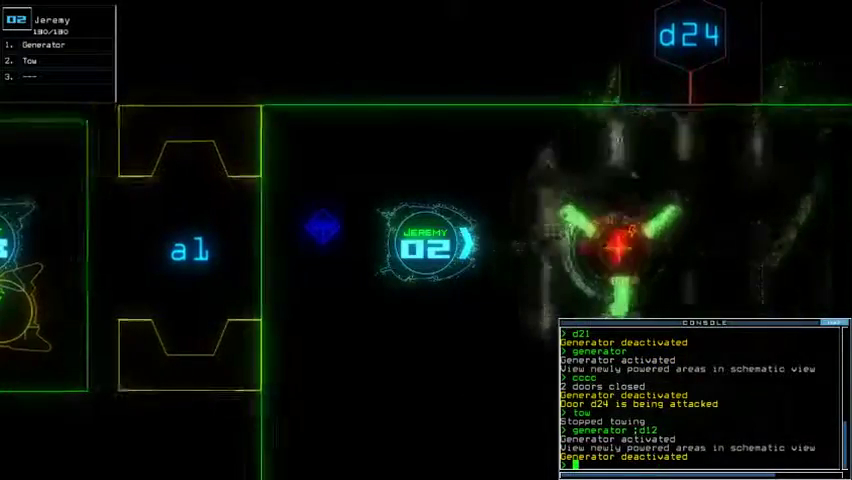
{"action": "key", "text": "Left"}
{"action": "key", "text": "Left"}
{"action": "key", "text": "Left"}
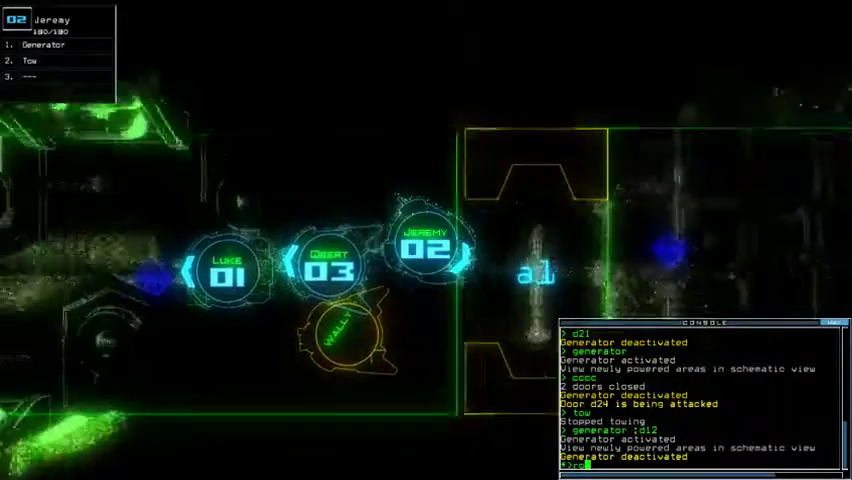
Step: Close all doors into r1, review the schematic and swap the lure from Wally to drone 02
{"action": "key", "text": "Return"}
{"action": "key", "text": "space"}
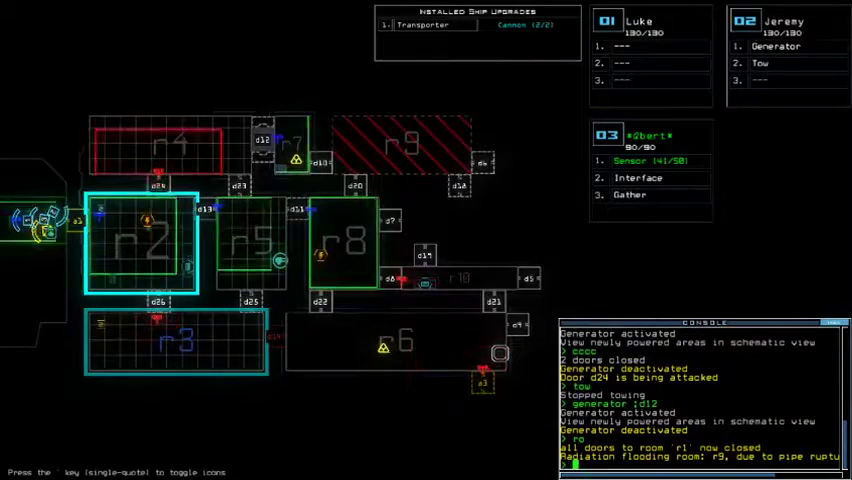
{"action": "key", "text": "Left"}
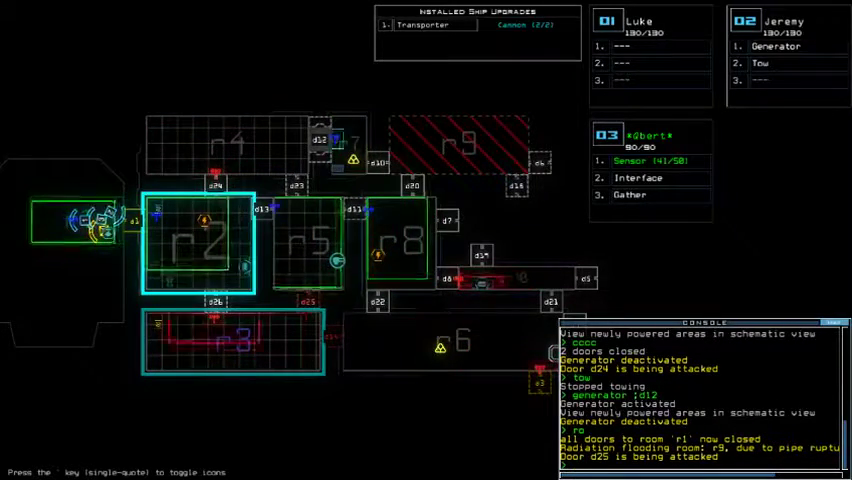
{"action": "key", "text": "space"}
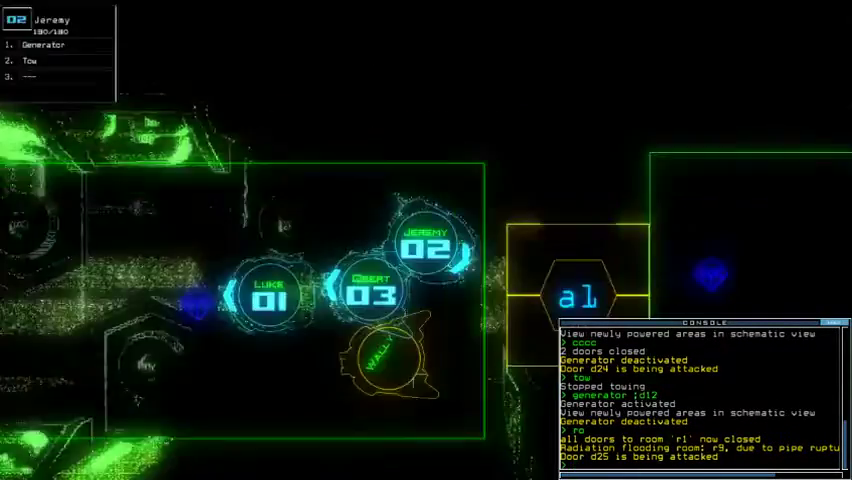
{"action": "type", "text": "swap wa"}
{"action": "key", "text": "Return"}
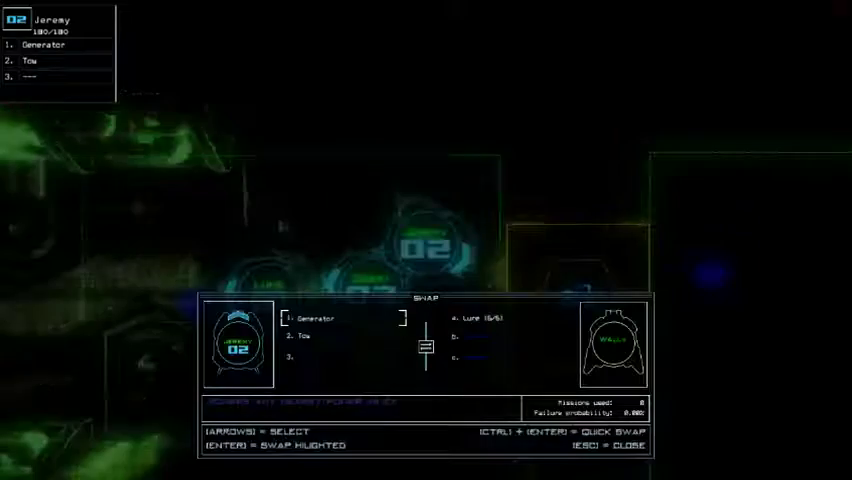
{"action": "key", "text": "ctrl+Return"}
{"action": "type", "text": "pr"}
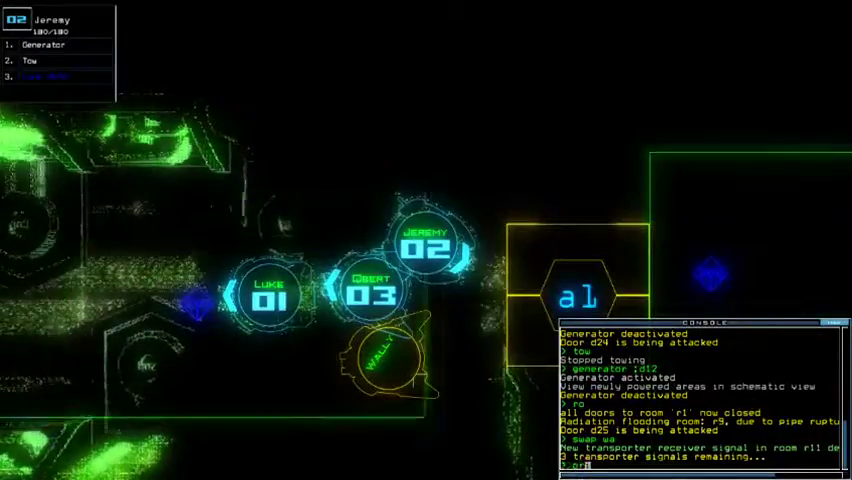
{"action": "type", "text": "or1"}
Step: Open all doors to r1, drop the lure from drone 02 and activate the generator
{"action": "key", "text": "Return"}
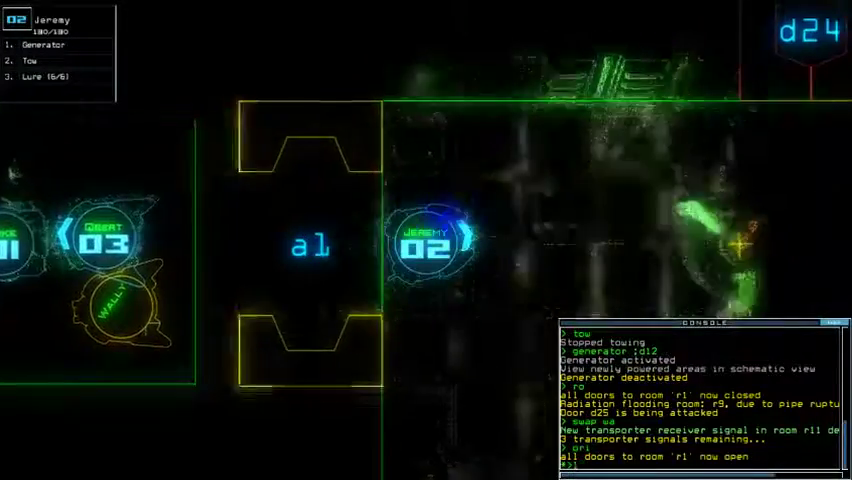
{"action": "key", "text": "l"}
{"action": "key", "text": "Return"}
{"action": "type", "text": "generator"}
{"action": "key", "text": "Return"}
{"action": "key", "text": "space"}
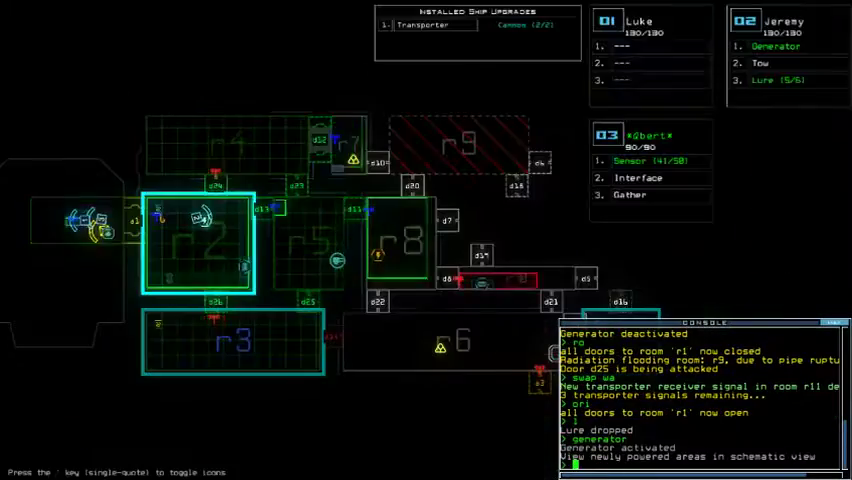
{"action": "type", "text": "d1"}
Step: Toggle doors d25 and d12 (twice), then pick the dropped lure back up
{"action": "key", "text": "Return"}
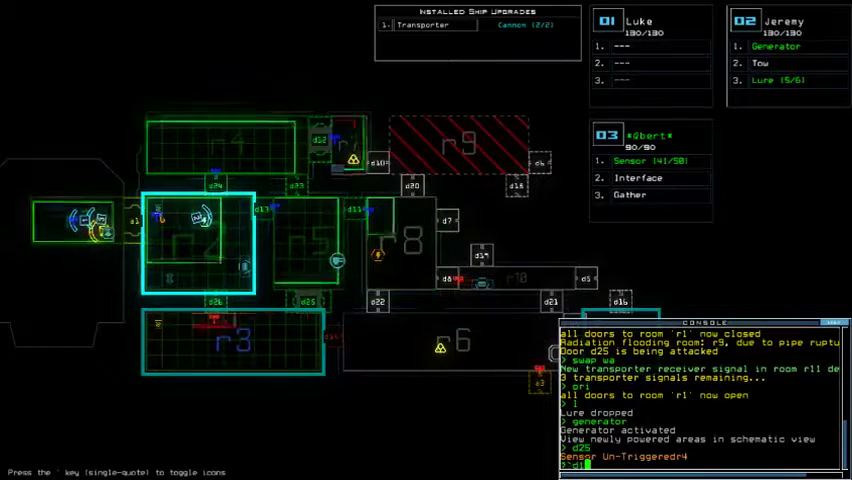
{"action": "type", "text": "d12"}
{"action": "key", "text": "Return"}
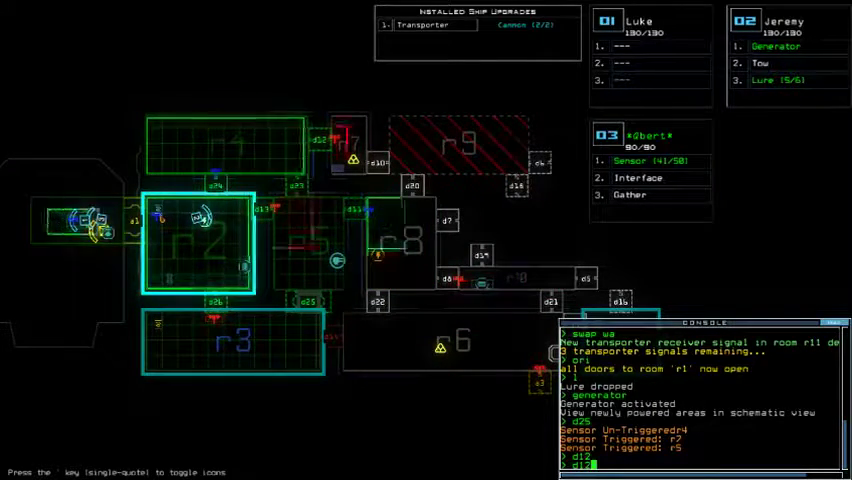
{"action": "key", "text": "Return"}
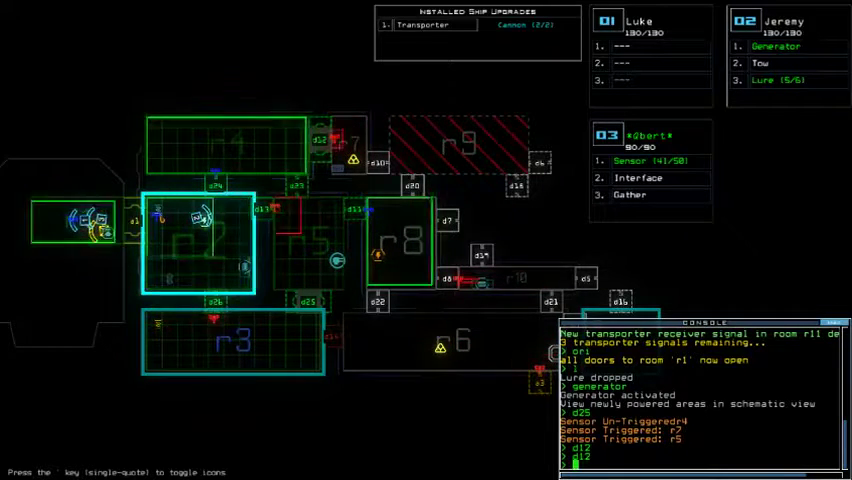
{"action": "type", "text": "d2"}
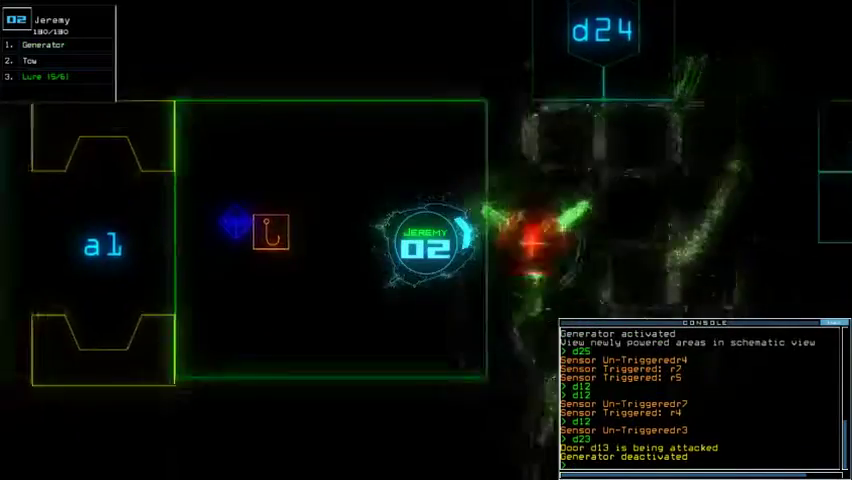
{"action": "type", "text": "pickup"}
{"action": "key", "text": "Return"}
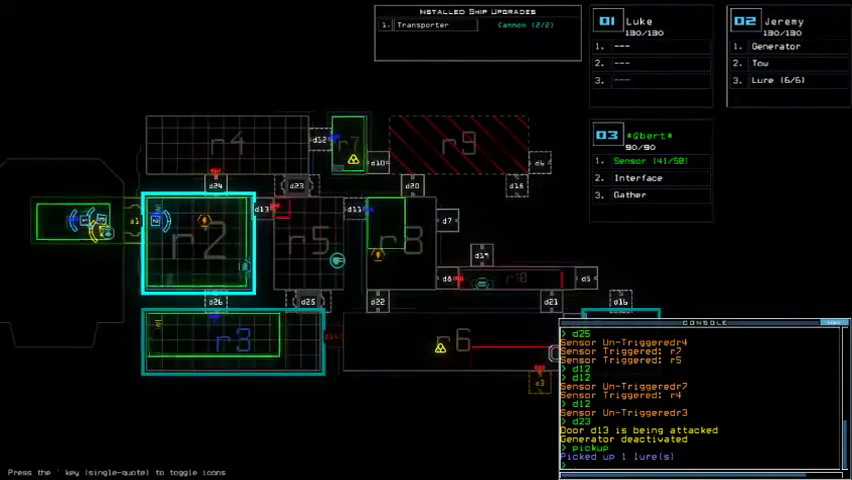
Step: Reactivate the generator, close the doors around the drones and toggle door d23
{"action": "key", "text": "Tab"}
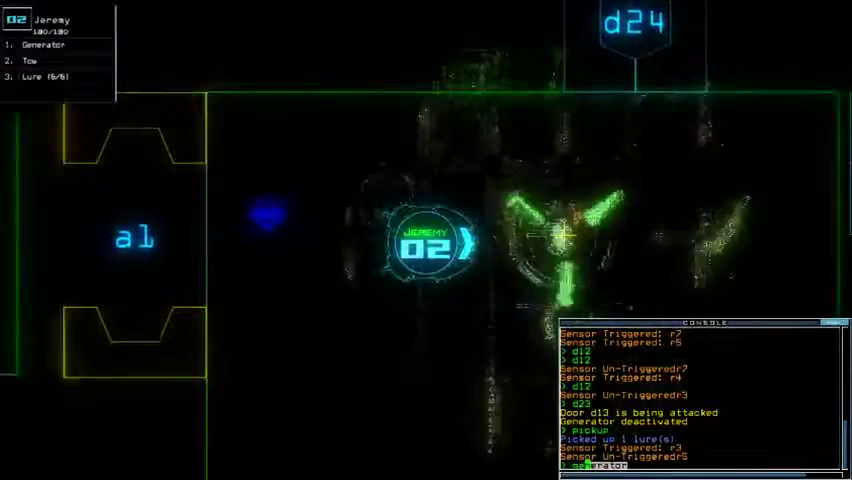
{"action": "type", "text": "generator"}
{"action": "key", "text": "Return"}
{"action": "key", "text": "Tab"}
{"action": "type", "text": "cc"}
{"action": "key", "text": "Return"}
{"action": "type", "text": "d23"}
{"action": "key", "text": "Return"}
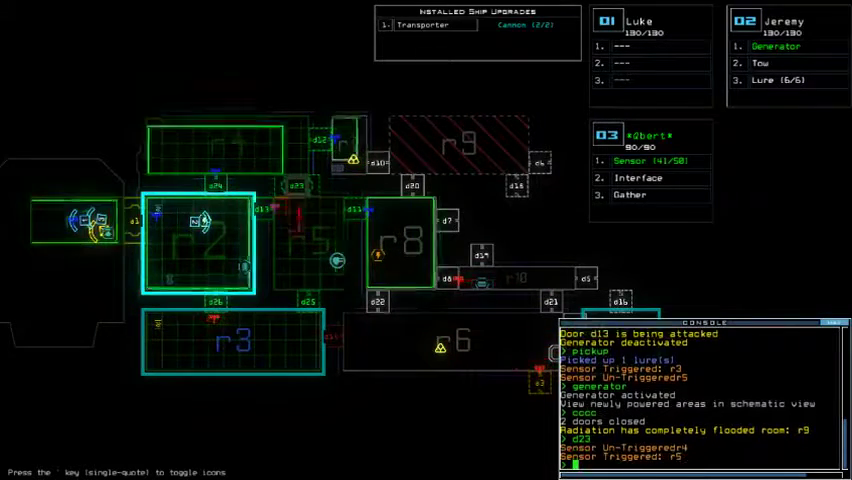
Step: Swap the lure from drone 02 to drone 03 Qbert and open door d24 for it
{"action": "key", "text": "space"}
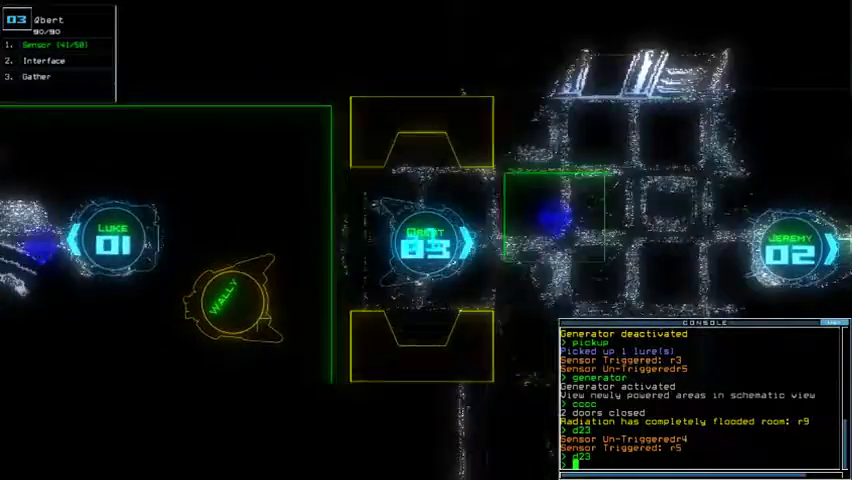
{"action": "type", "text": "swap 3 2"}
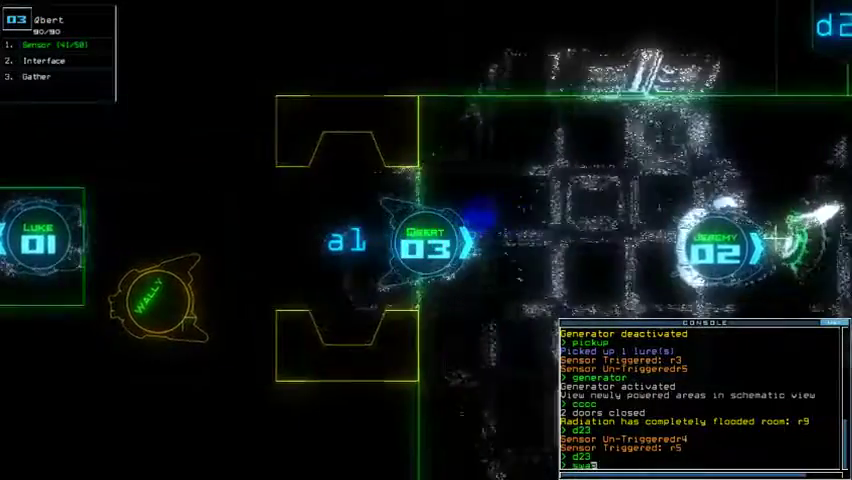
{"action": "key", "text": "Return"}
{"action": "key", "text": "Return"}
{"action": "key", "text": "Escape"}
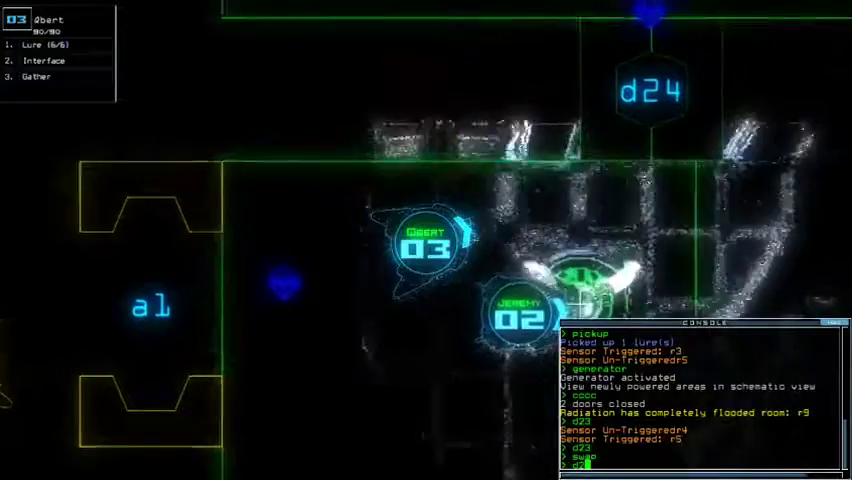
{"action": "type", "text": "d24"}
{"action": "key", "text": "Return"}
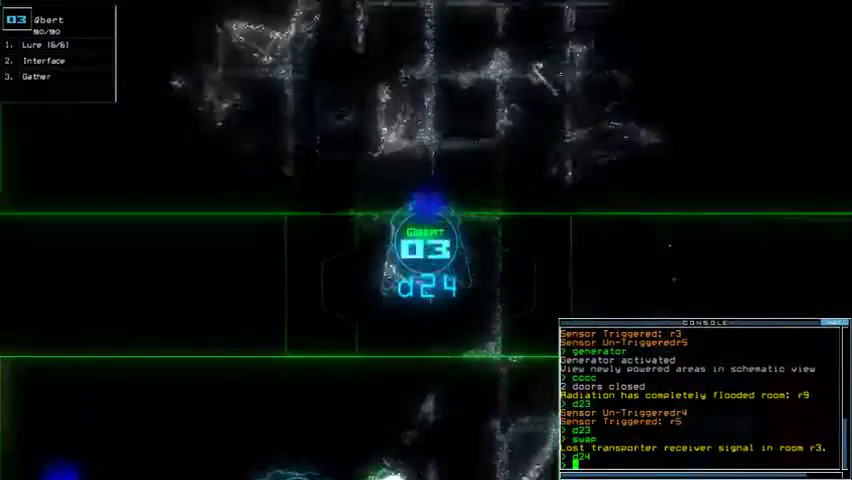
{"action": "type", "text": "1"}
{"action": "key", "text": "Return"}
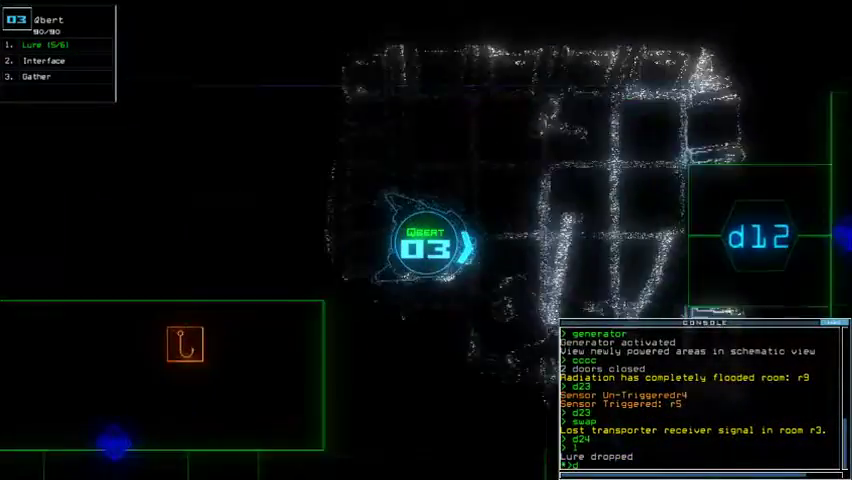
{"action": "type", "text": "d12"}
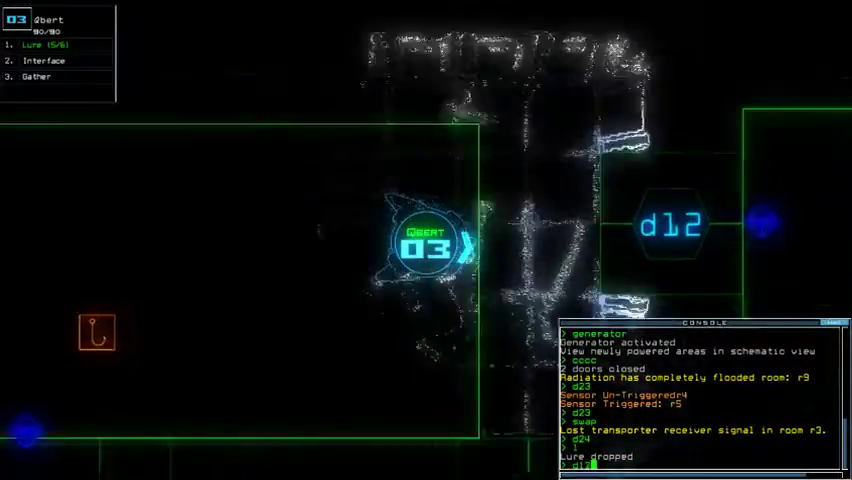
Step: Open d12, gather the scrap beyond it, reclose d12, pick the lure back up and toggle d24
{"action": "key", "text": "Return"}
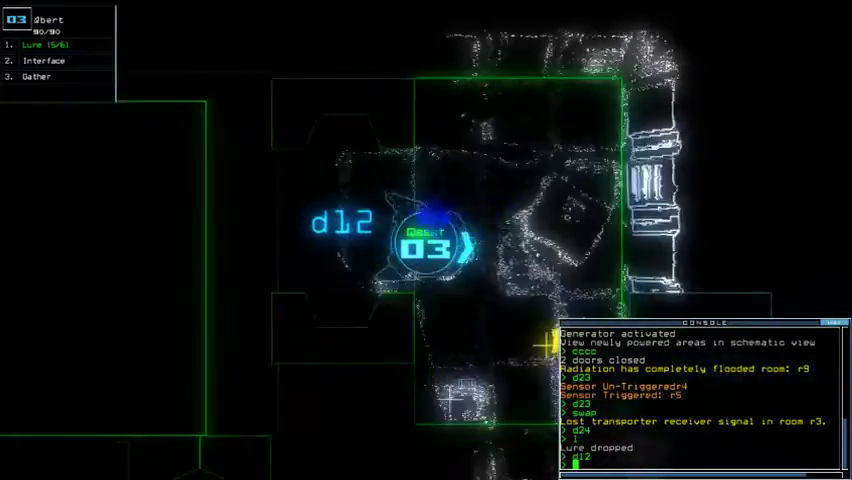
{"action": "type", "text": "g"}
{"action": "key", "text": "Return"}
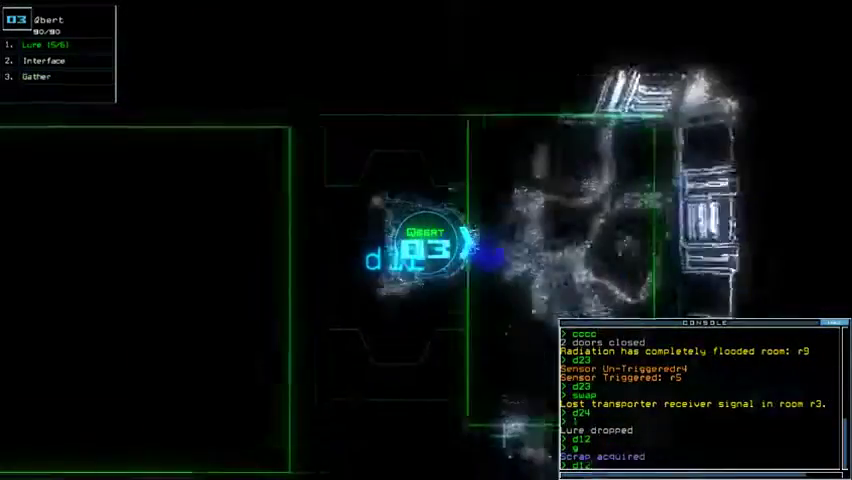
{"action": "type", "text": "d12"}
{"action": "key", "text": "Return"}
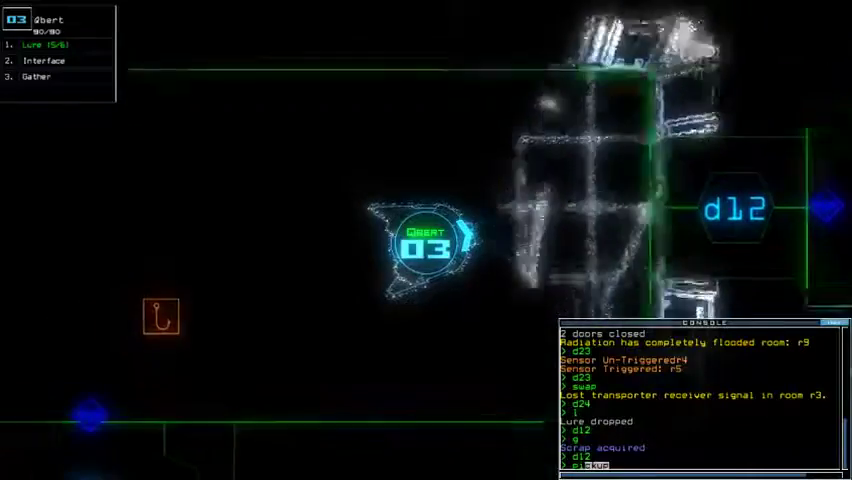
{"action": "type", "text": "pickup"}
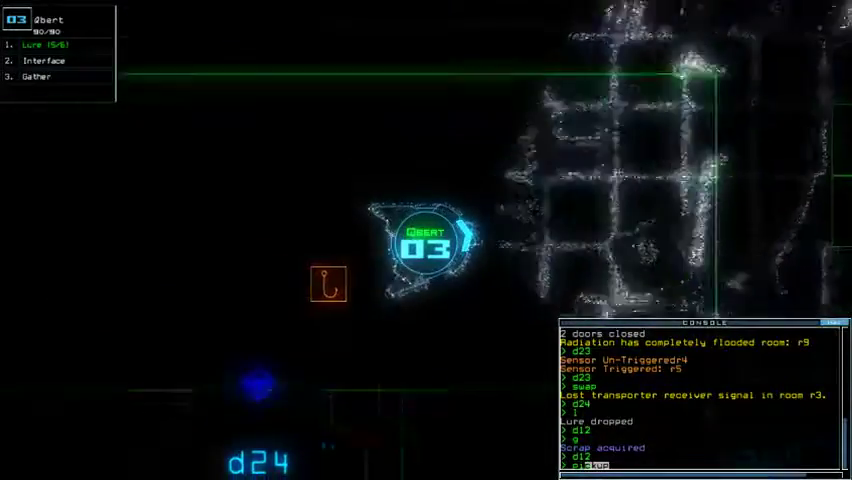
{"action": "key", "text": "Return"}
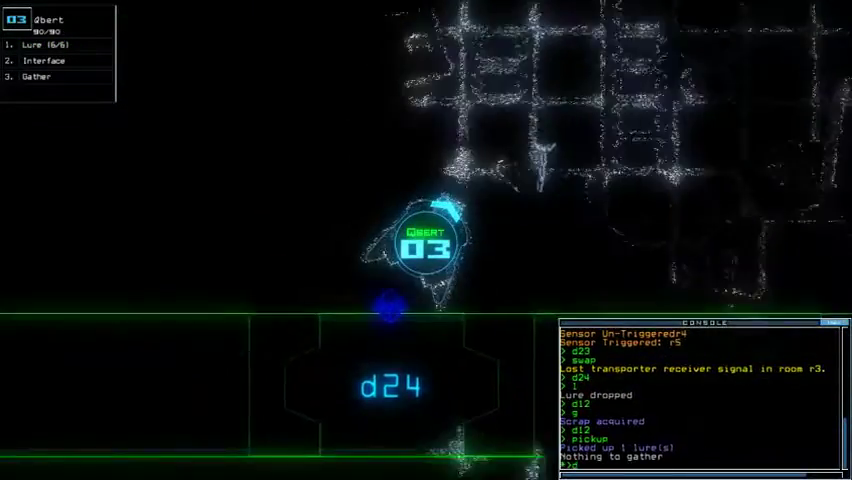
{"action": "type", "text": "d24"}
{"action": "key", "text": "Return"}
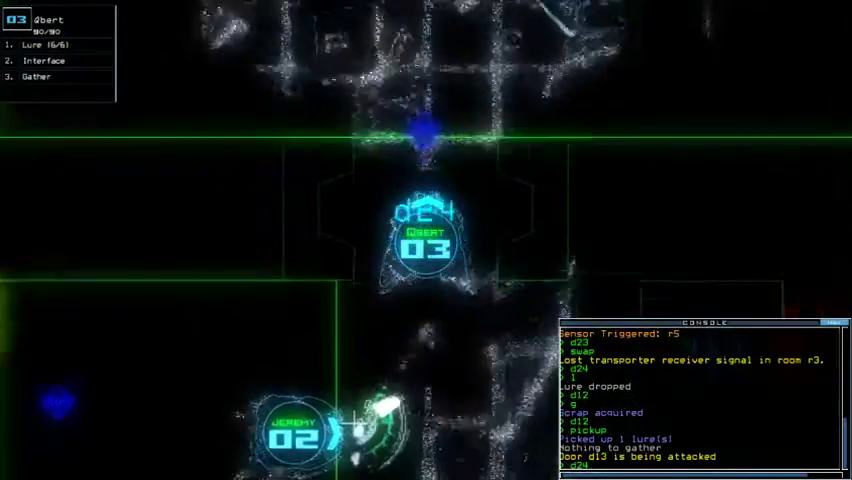
Step: Toggle d23, send the drones back to r1, activate the generator and toggle door d25
{"action": "key", "text": "space"}
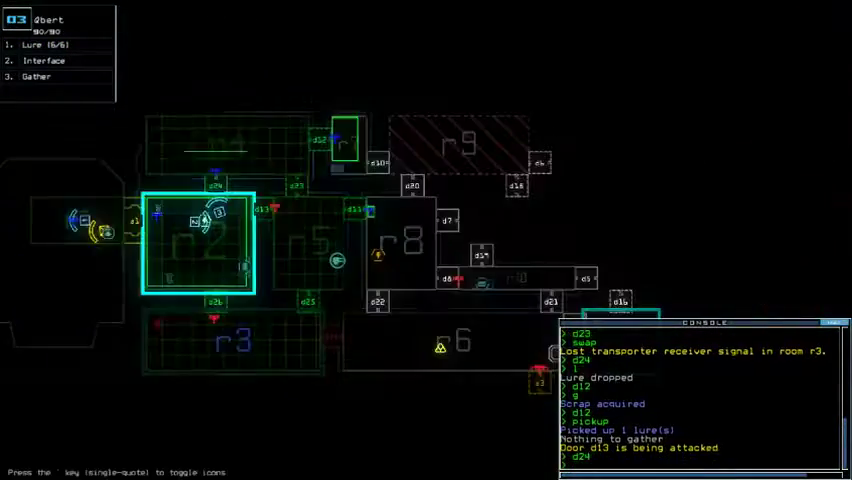
{"action": "key", "text": "Return"}
{"action": "type", "text": "gen"}
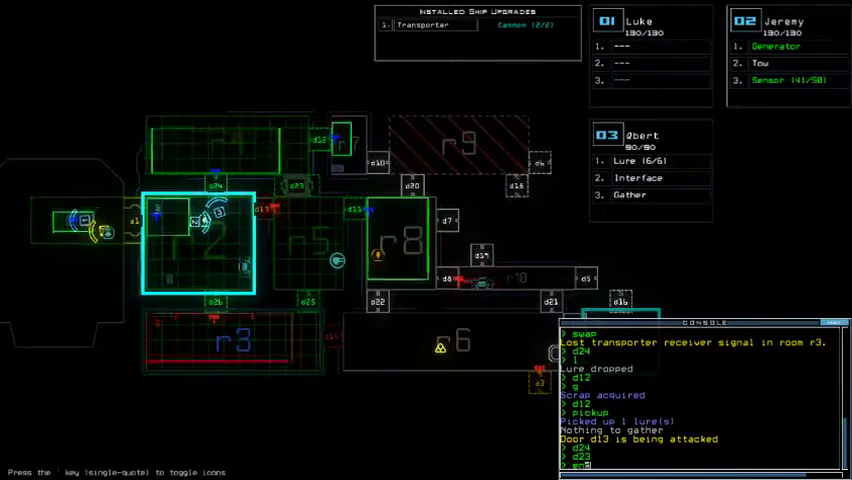
{"action": "type", "text": "d"}
{"action": "key", "text": "Return"}
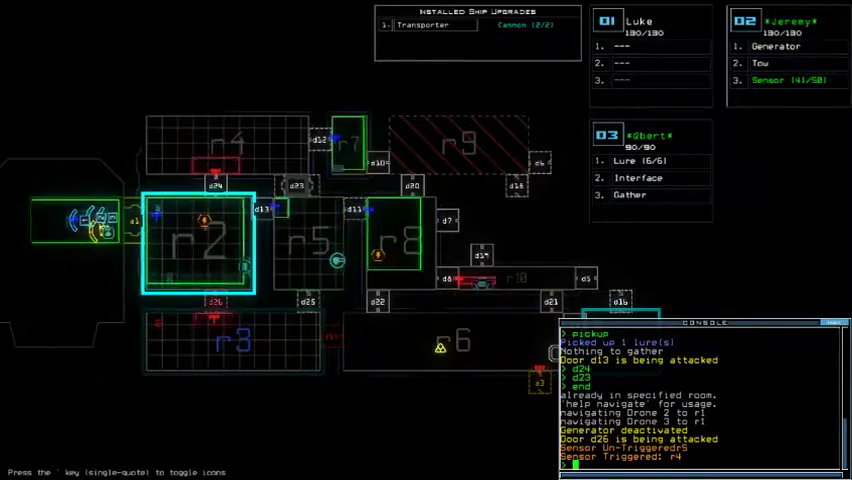
{"action": "key", "text": "space"}
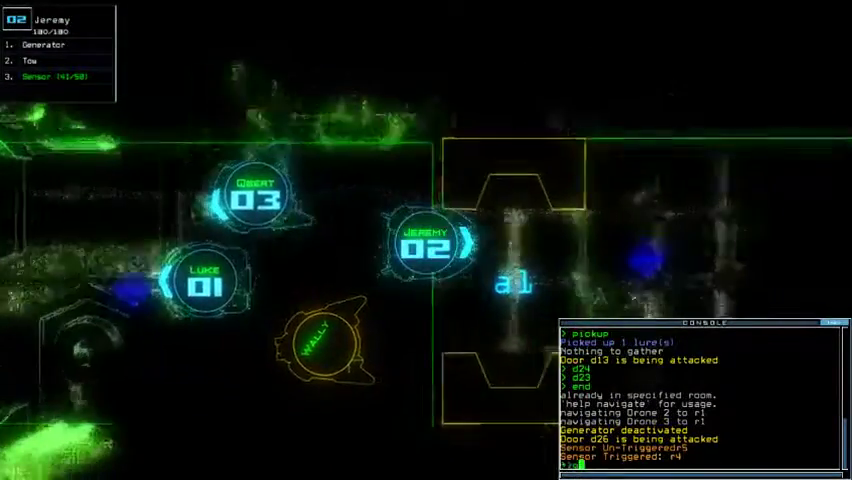
{"action": "type", "text": "generator"}
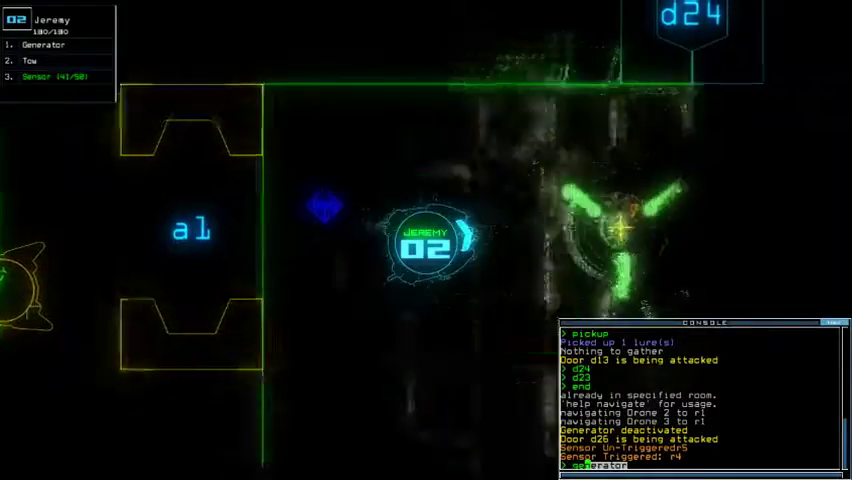
{"action": "key", "text": "Return"}
{"action": "key", "text": "space"}
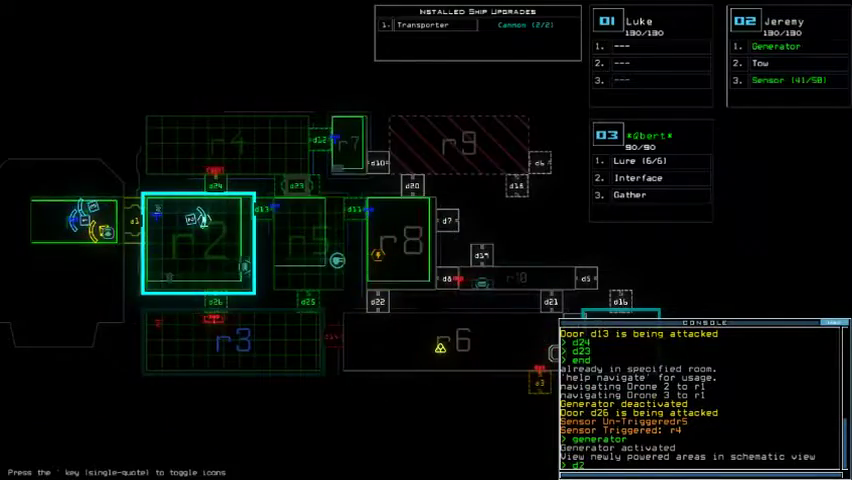
{"action": "type", "text": "d25"}
{"action": "key", "text": "Return"}
{"action": "key", "text": "space"}
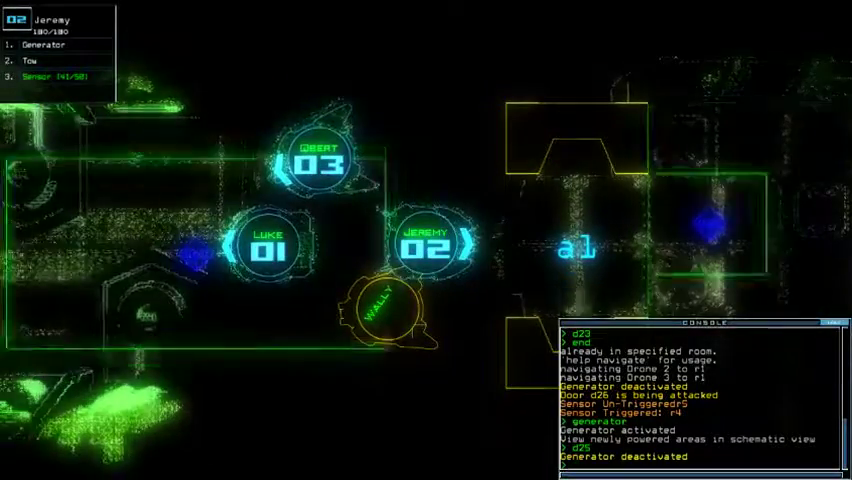
{"action": "key", "text": "space"}
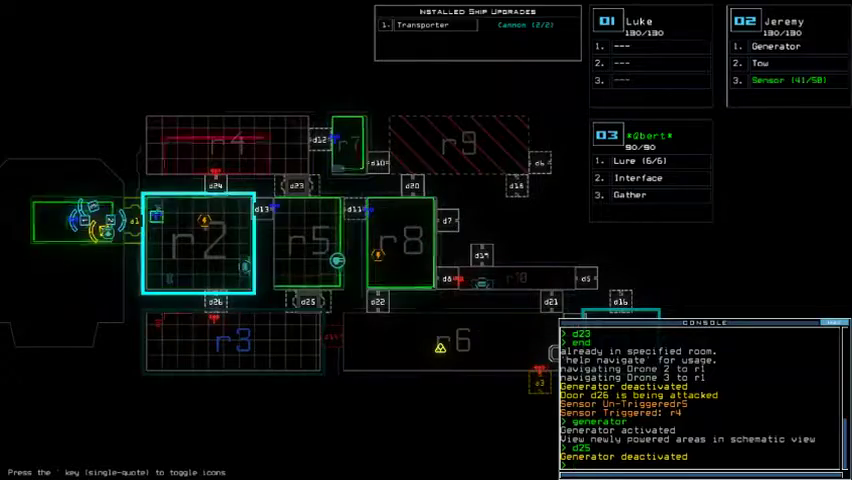
Step: Run the generator and close nearby doors, toggle d23 and d12, then pan the schematic to reveal r11
{"action": "key", "text": "space"}
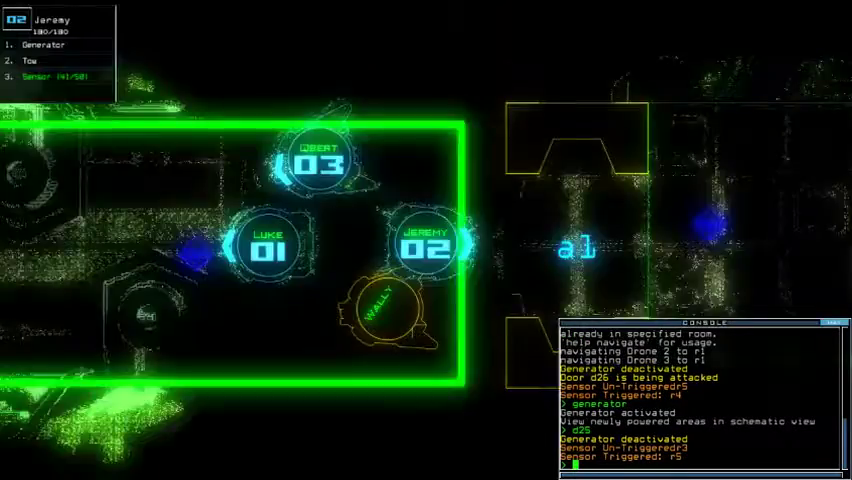
{"action": "type", "text": "generator"}
{"action": "key", "text": "Return"}
{"action": "type", "text": ":cc"}
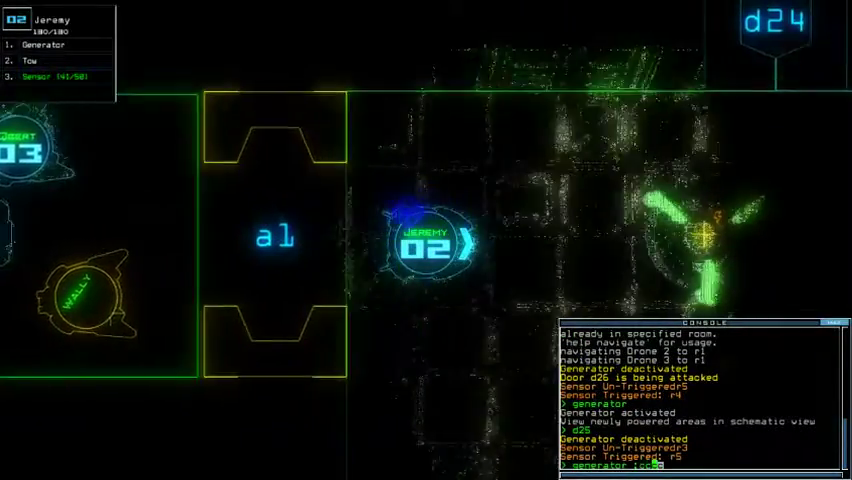
{"action": "key", "text": "space"}
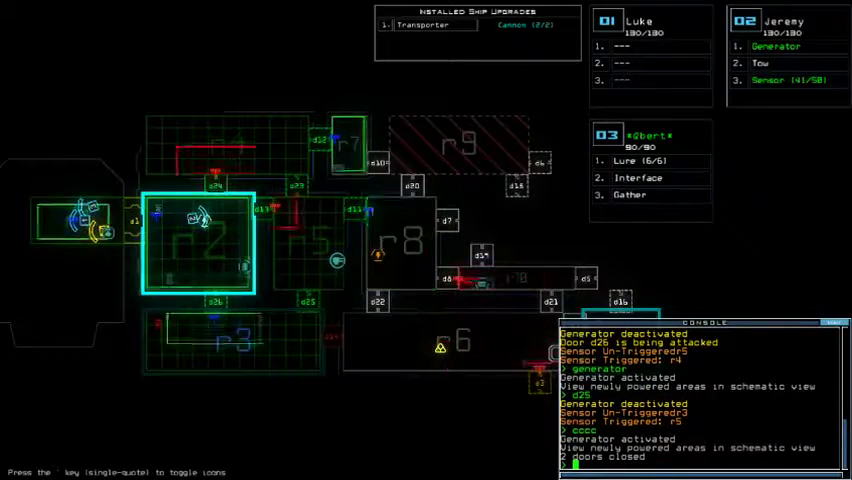
{"action": "type", "text": "d23"}
{"action": "key", "text": "Return"}
{"action": "type", "text": "1"}
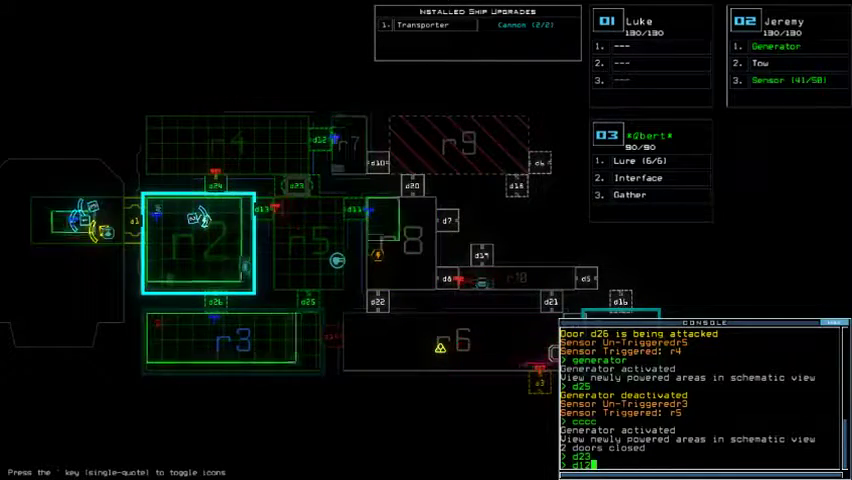
{"action": "key", "text": "Return"}
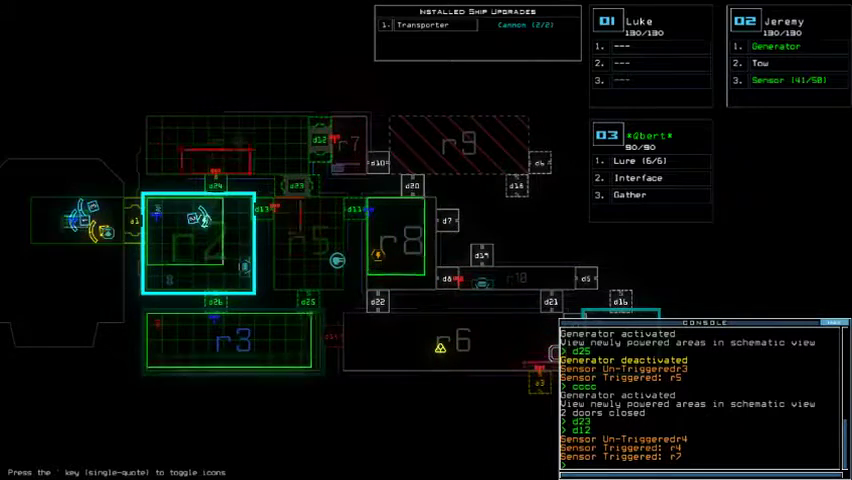
{"action": "key", "text": "Right"}
{"action": "key", "text": "Down"}
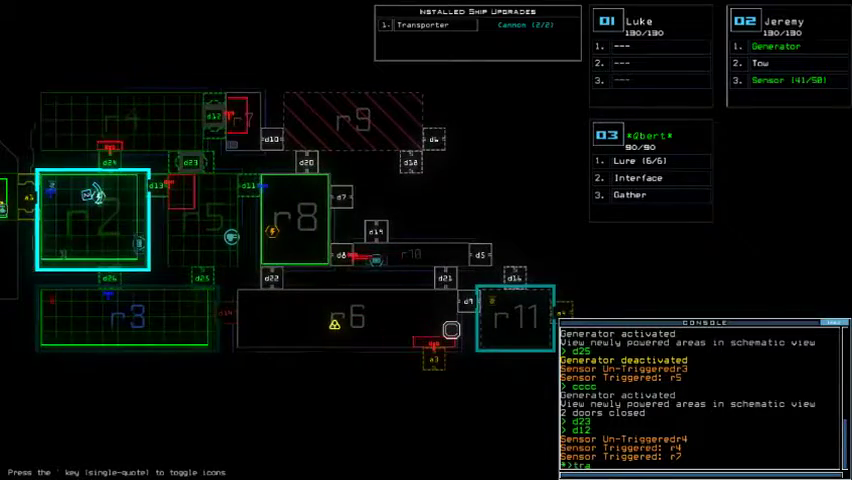
{"action": "type", "text": "transport 2 r11"}
Step: Transport drone 2 to room r11, drop its sensor and re-dock the ship at airlock a4
{"action": "key", "text": "Return"}
{"action": "key", "text": "Tab"}
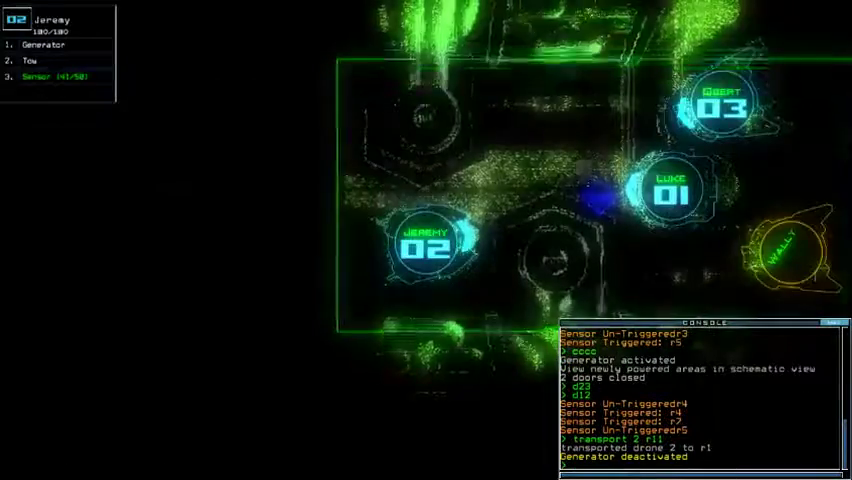
{"action": "type", "text": "sensor"}
{"action": "key", "text": "Return"}
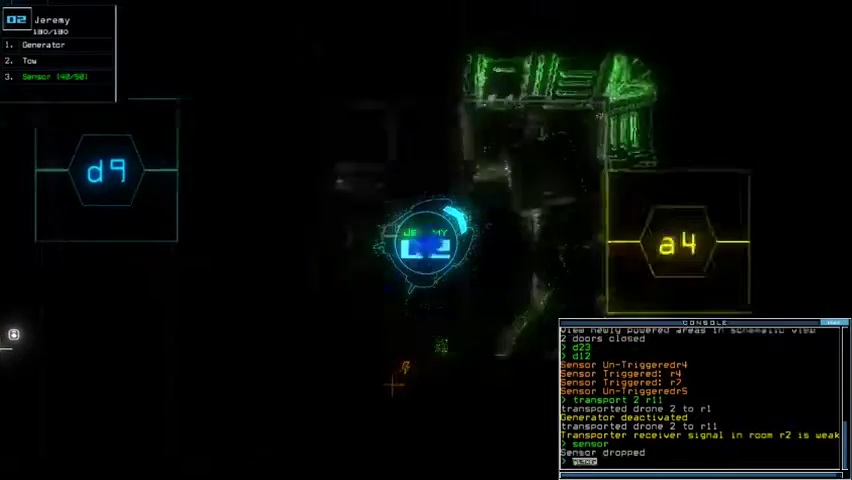
{"action": "type", "text": "d2 a4"}
{"action": "key", "text": "Return"}
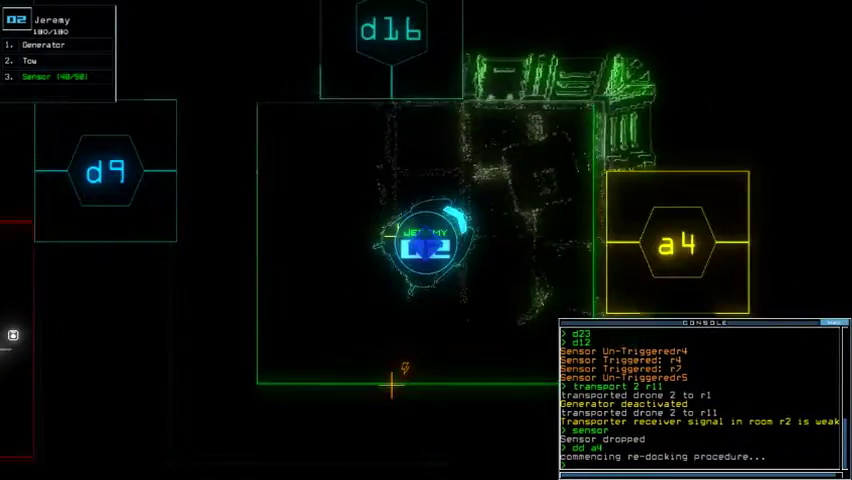
{"action": "key", "text": "Tab"}
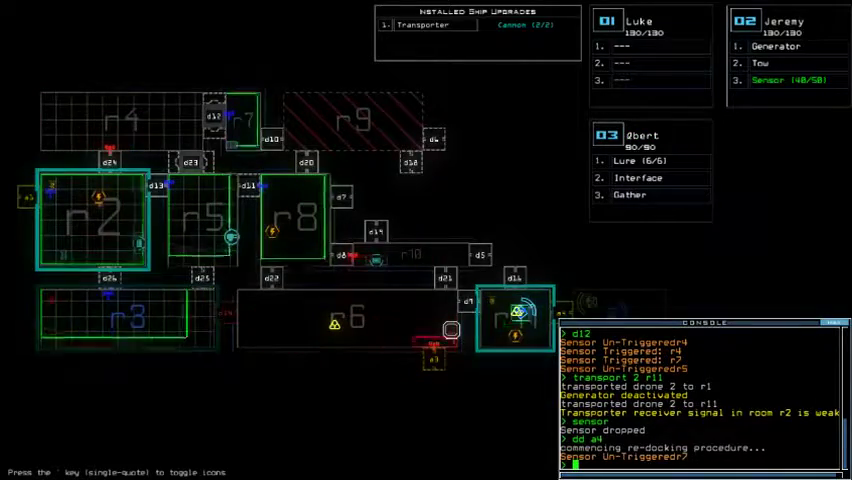
{"action": "type", "text": "or1"}
Step: Open all doors to r1, activate the generator and gather the nearby scrap with drone 03
{"action": "key", "text": "Return"}
{"action": "key", "text": "Tab"}
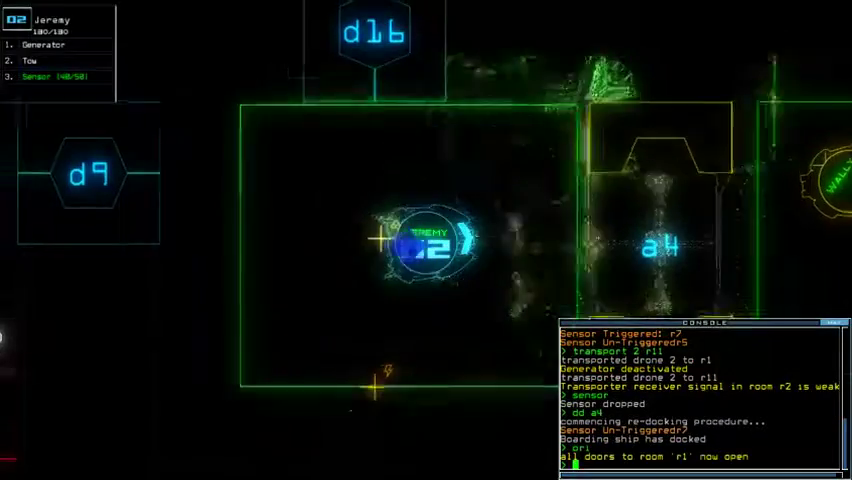
{"action": "type", "text": "generator"}
{"action": "key", "text": "Return"}
{"action": "key", "text": "3"}
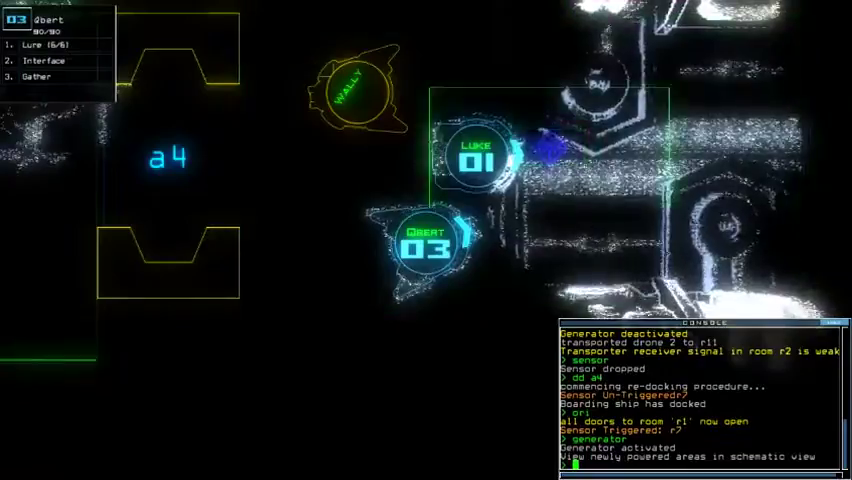
{"action": "left_click", "coordinate": [168, 160]}
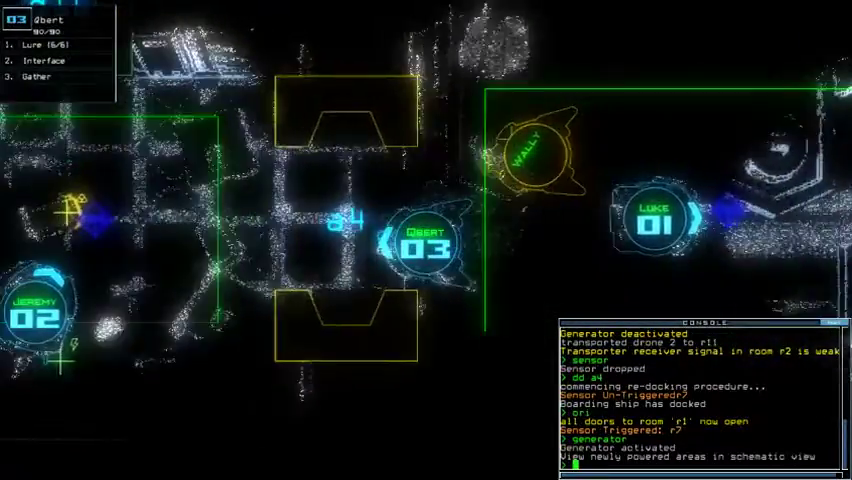
{"action": "scroll", "coordinate": [162, 228], "scroll_direction": "down", "scroll_amount": 5}
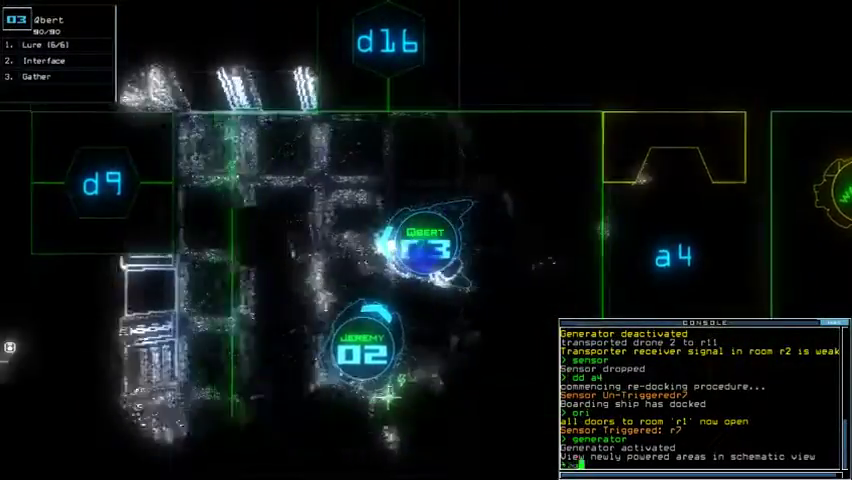
{"action": "type", "text": "g"}
{"action": "key", "text": "Return"}
{"action": "key", "text": "space"}
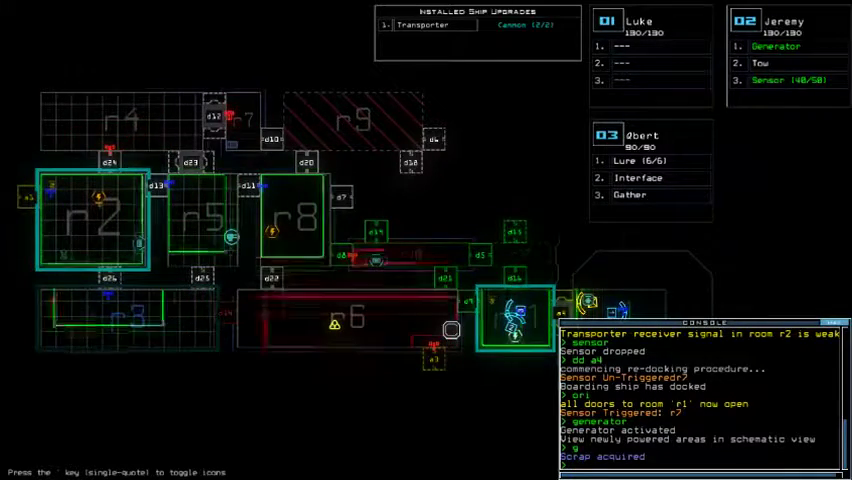
{"action": "type", "text": "d8"}
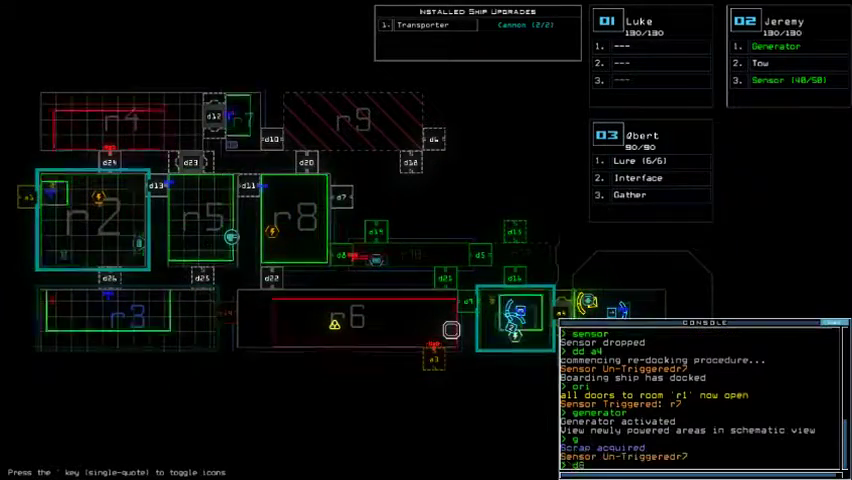
Step: Toggle d8, transport drone 2 to r2, toggle d23, transport it back to r11 and run the generator
{"action": "key", "text": "Return"}
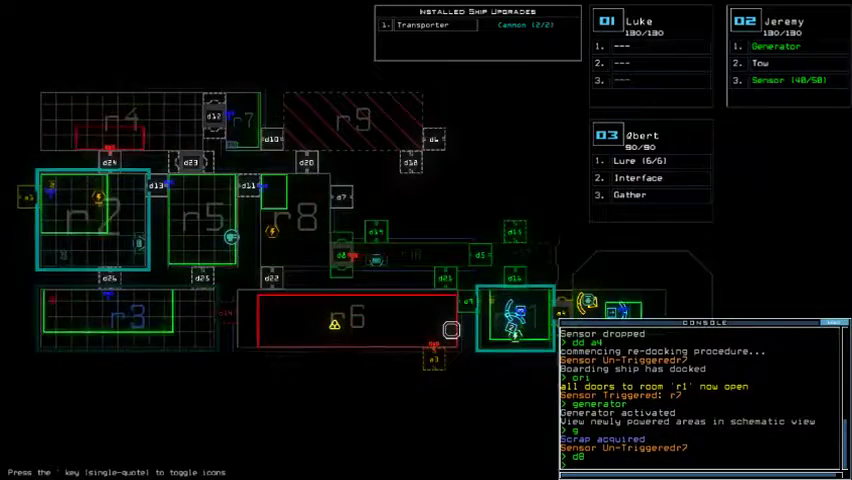
{"action": "type", "text": "transport 2 r2"}
{"action": "key", "text": "Return"}
{"action": "key", "text": "Return"}
{"action": "type", "text": "d23"}
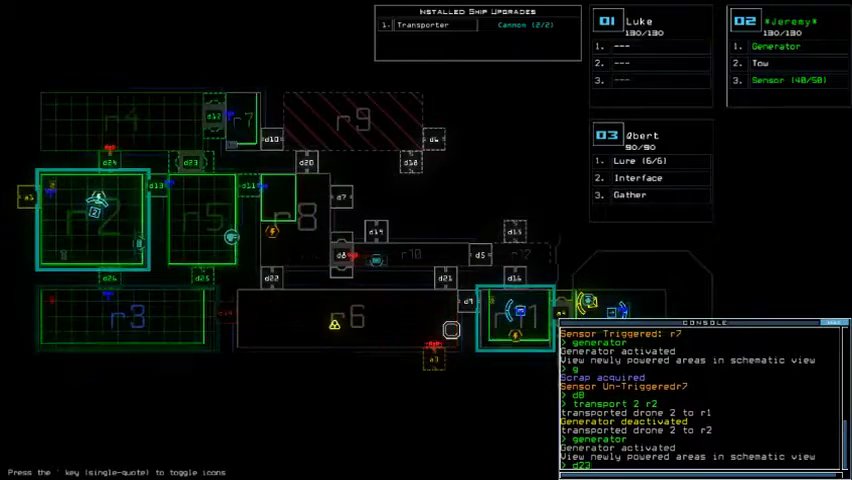
{"action": "type", "text": "transport 2"}
{"action": "key", "text": "Return"}
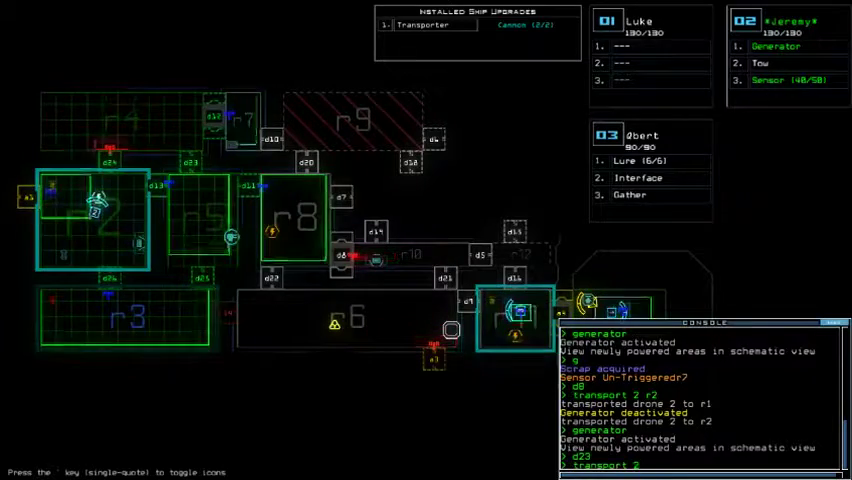
{"action": "type", "text": "r11"}
{"action": "key", "text": "Return"}
{"action": "type", "text": "generator"}
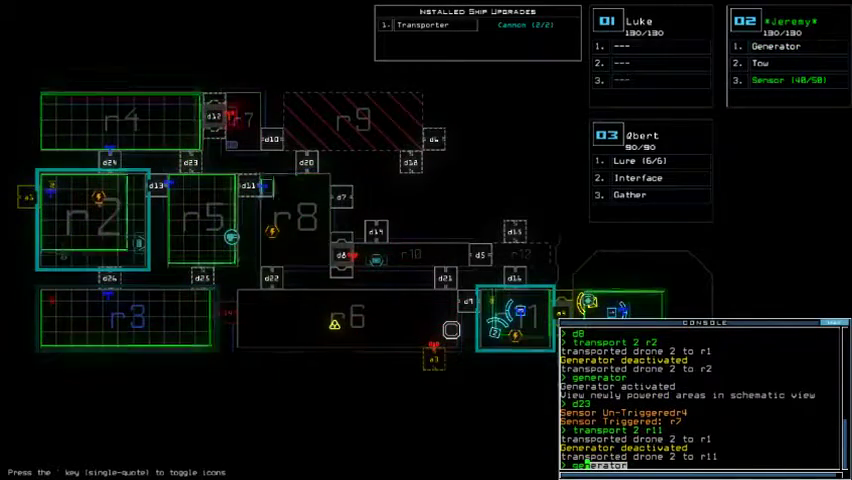
{"action": "key", "text": "Return"}
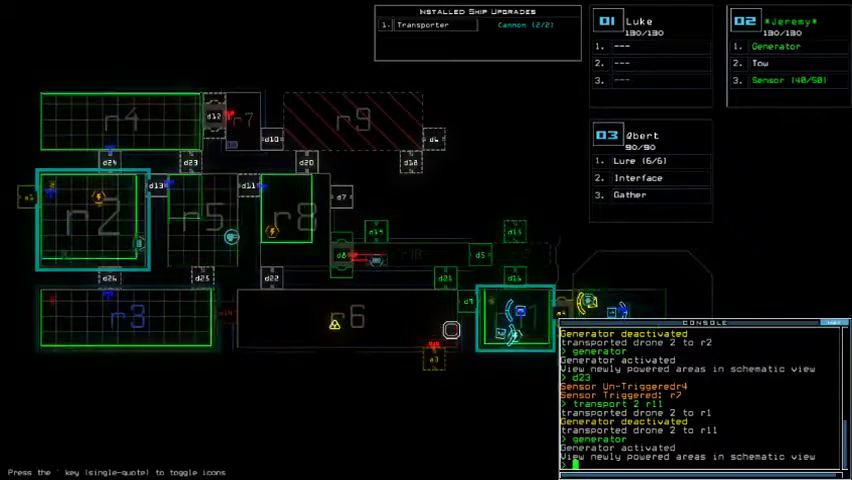
{"action": "type", "text": "d8"}
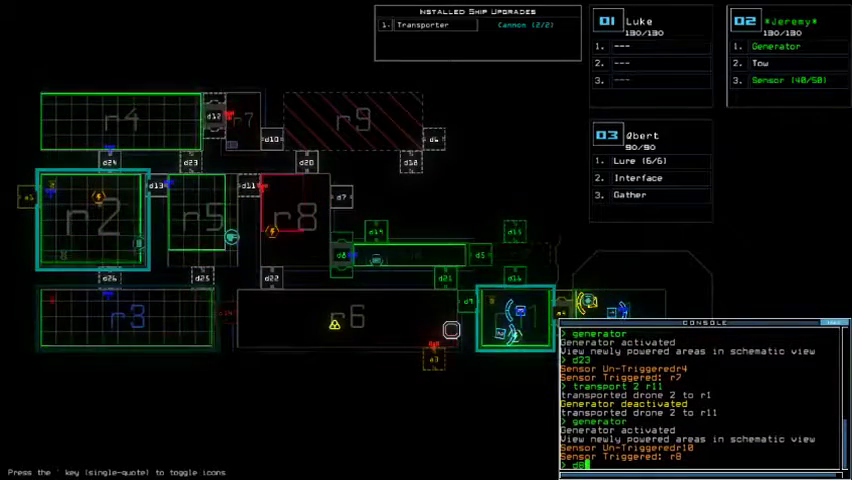
Step: Toggle doors d8 and d5, send drone 3 back, then recall all drones to r1 with 'end'
{"action": "key", "text": "Return"}
{"action": "type", "text": "d5back 3"}
{"action": "key", "text": "Return"}
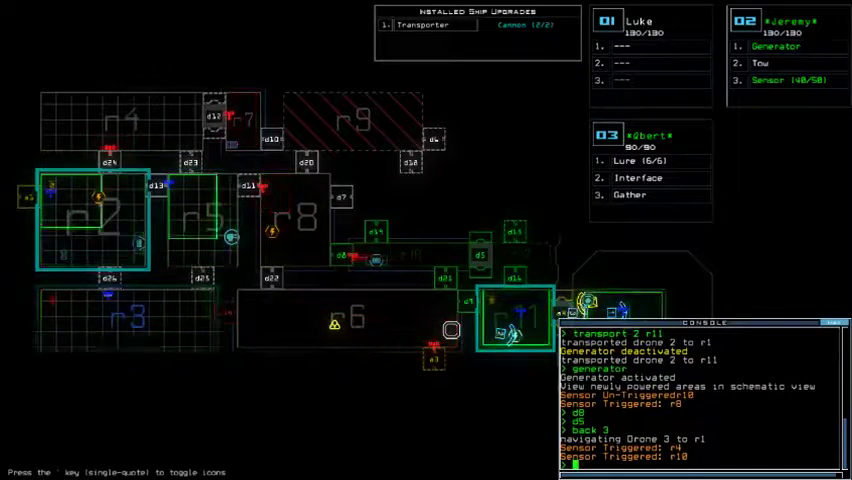
{"action": "type", "text": "d5"}
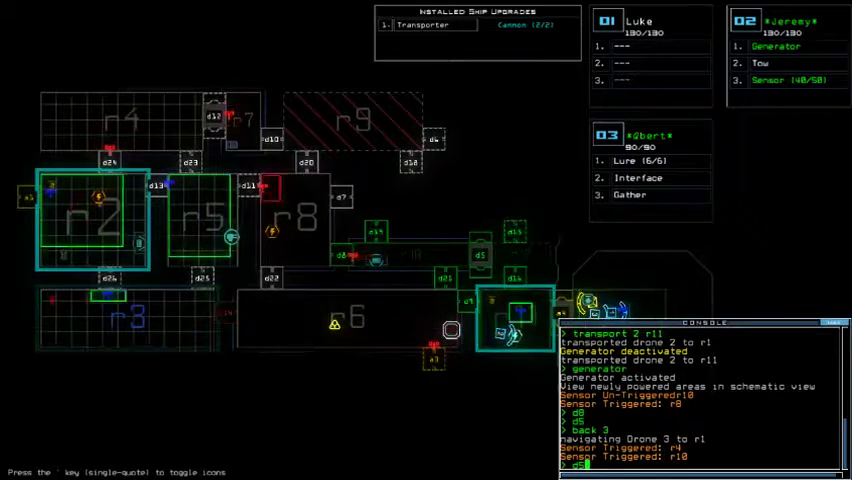
{"action": "key", "text": "Return"}
{"action": "key", "text": "space"}
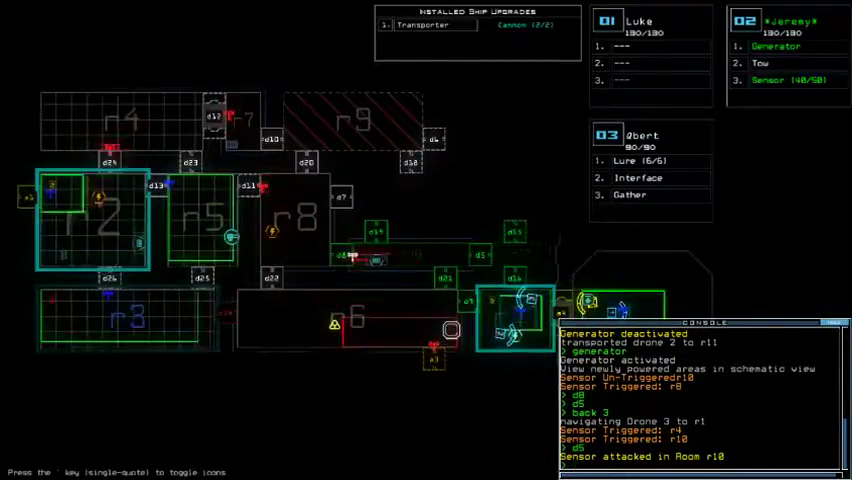
{"action": "type", "text": "end"}
{"action": "key", "text": "Return"}
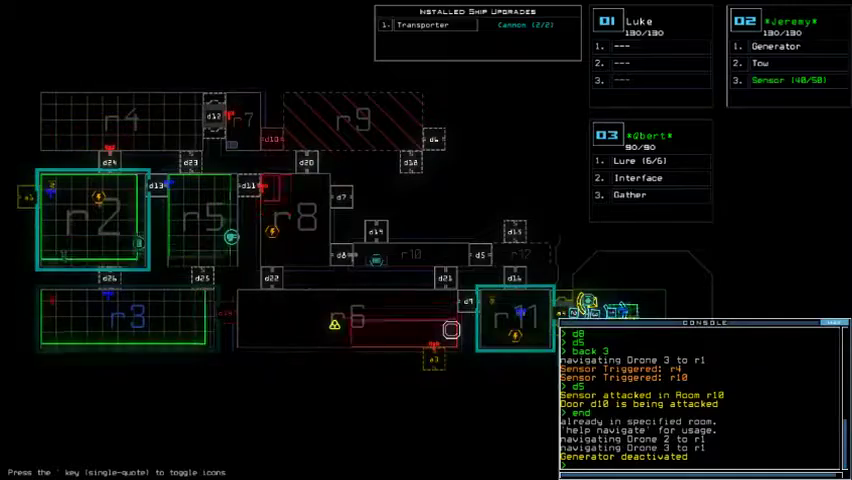
Step: Flag room r10 from the schematic and switch to drone 02's camera
{"action": "key", "text": "space"}
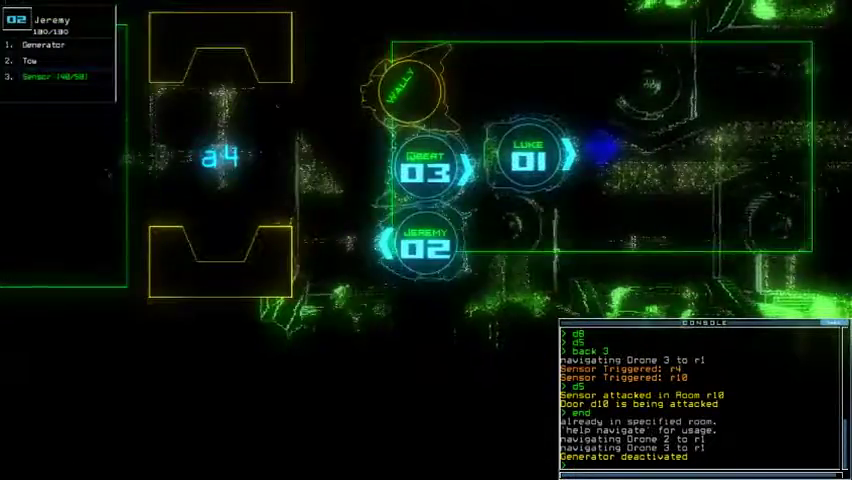
{"action": "key", "text": "space"}
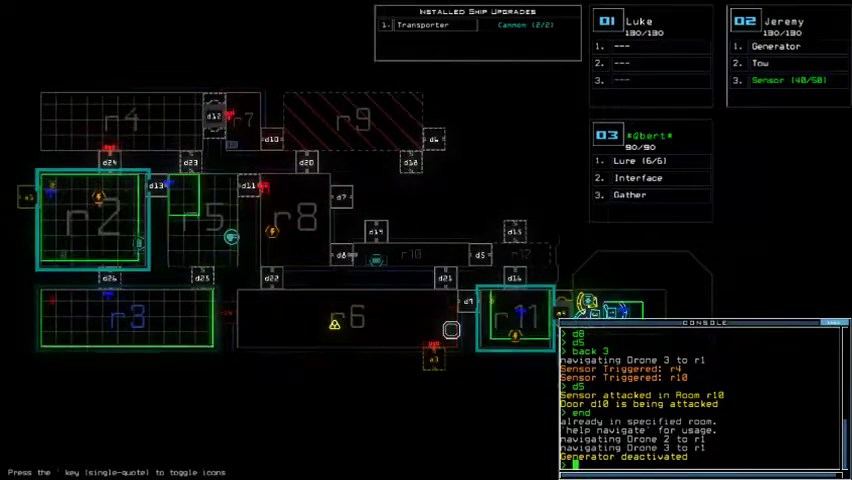
{"action": "type", "text": "flag r10"}
{"action": "key", "text": "Return"}
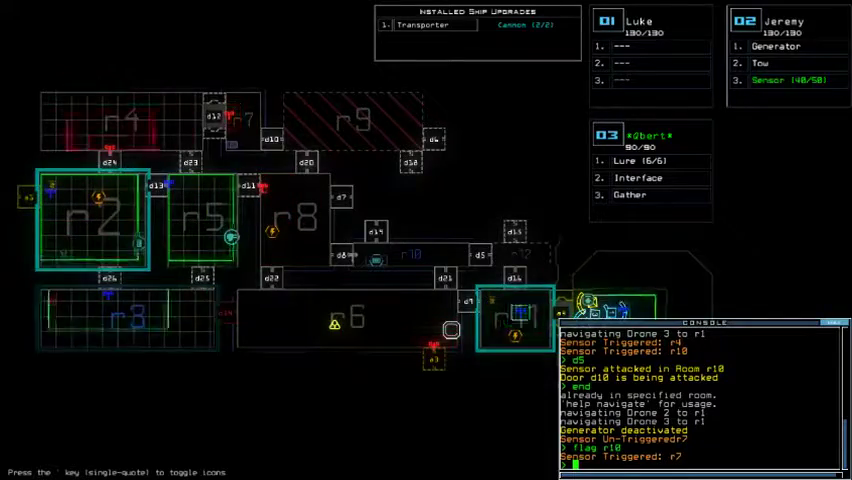
{"action": "key", "text": "2"}
{"action": "type", "text": "ge"}
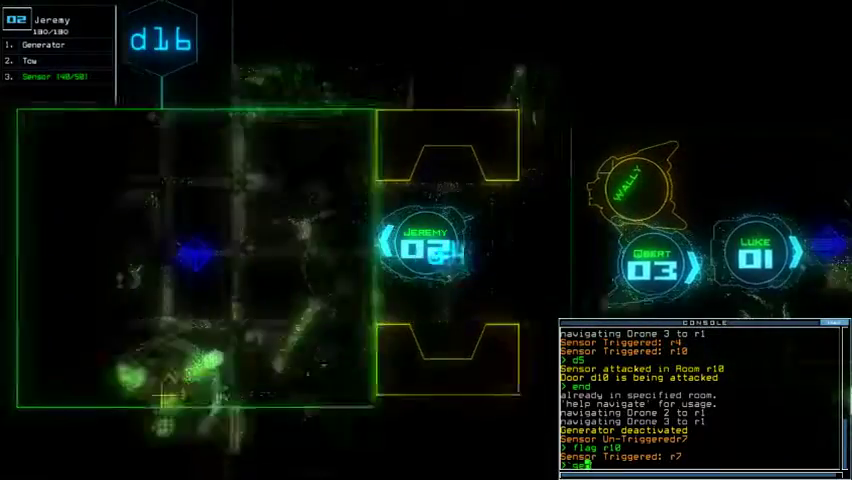
{"action": "type", "text": "nerator"}
Step: Activate the generator, shift the schematic and toggle door d21 open and shut
{"action": "key", "text": "Return"}
{"action": "key", "text": "space"}
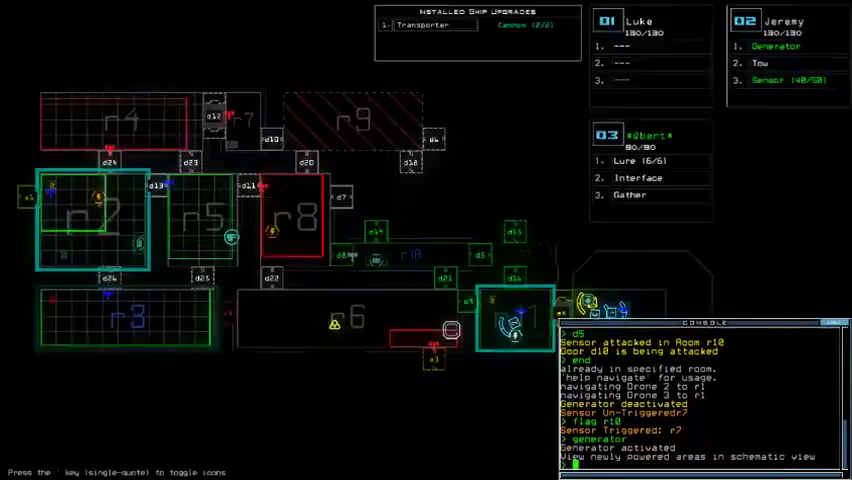
{"action": "key", "text": "ctrl+Right"}
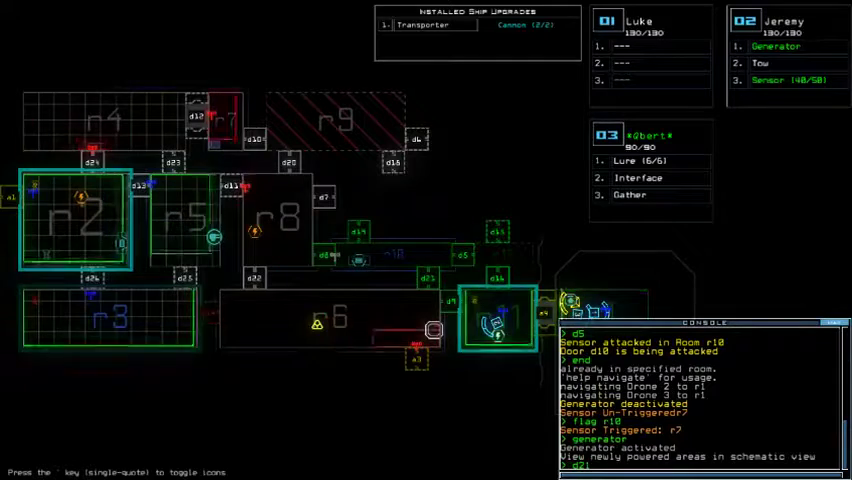
{"action": "key", "text": "Return"}
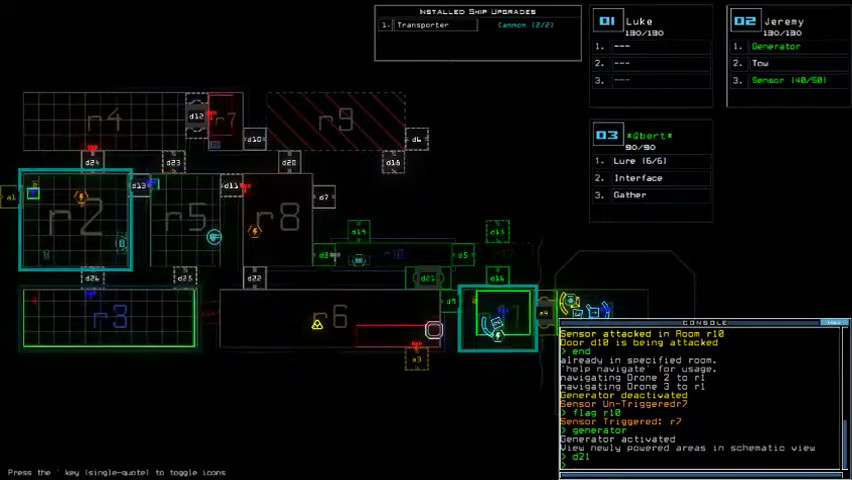
{"action": "key", "text": "Return"}
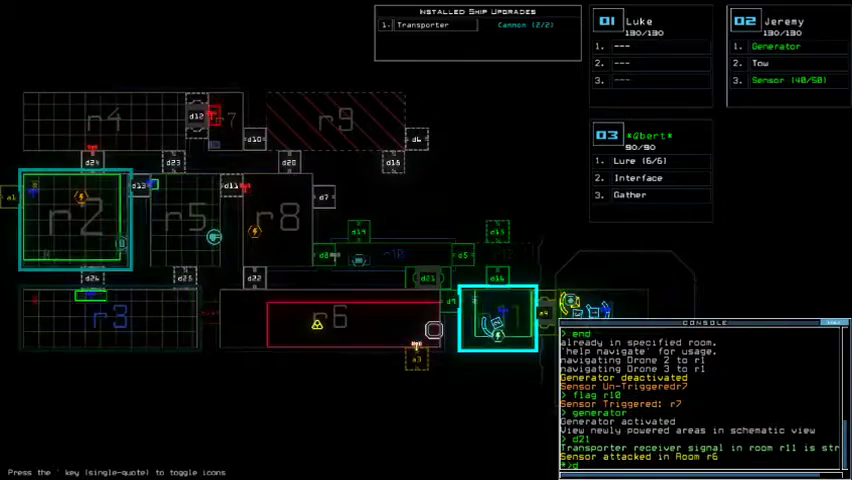
{"action": "type", "text": "d21"}
{"action": "key", "text": "Return"}
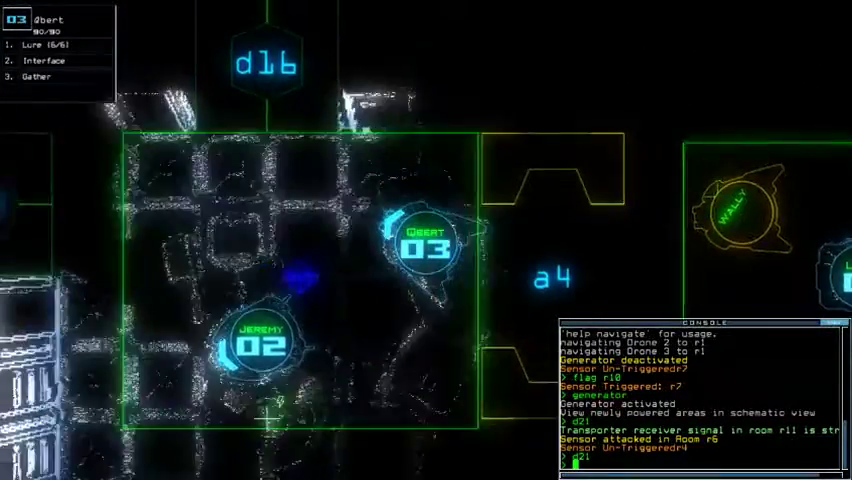
Step: Open door d5 for drones 02 and 03 and have drone 03 drop a lure in their room
{"action": "key", "text": "space"}
{"action": "type", "text": "d5"}
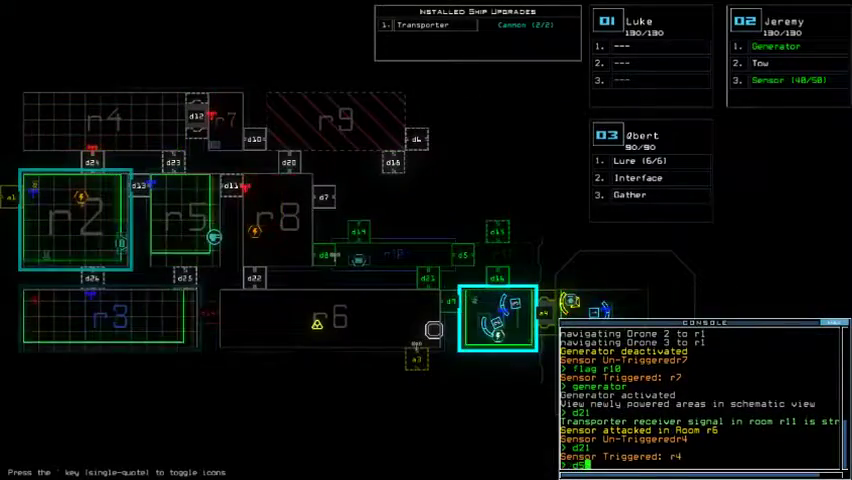
{"action": "key", "text": "Return"}
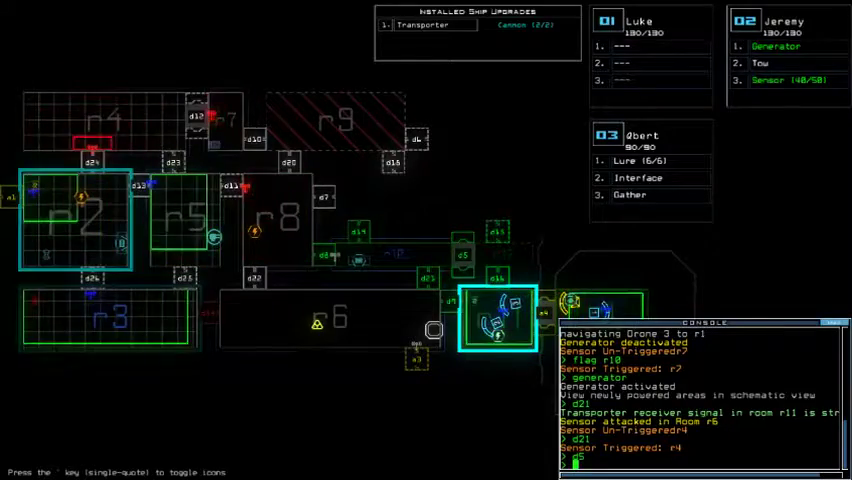
{"action": "key", "text": "space"}
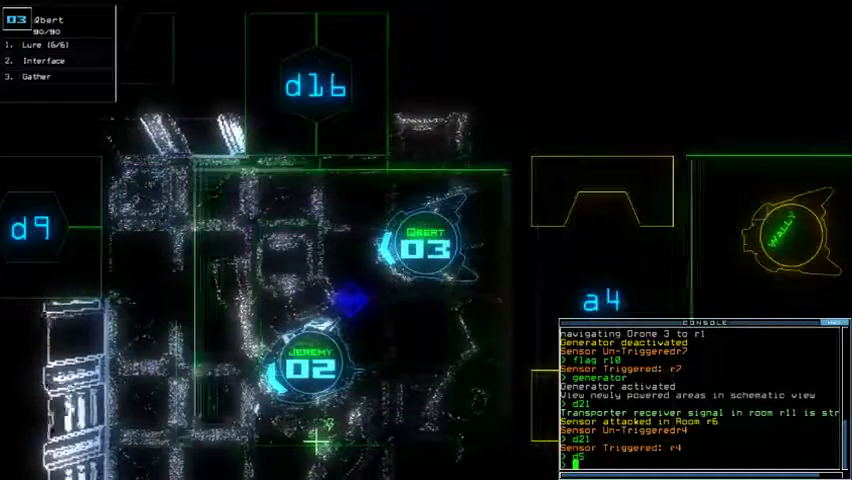
{"action": "key", "text": "space"}
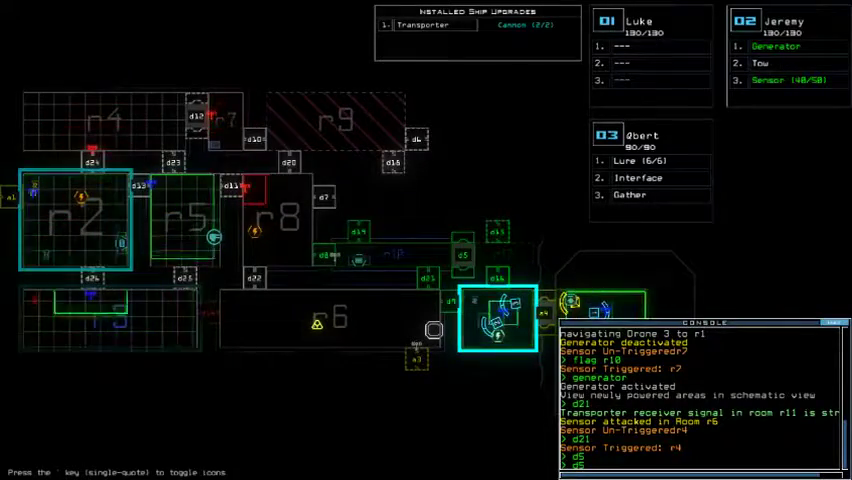
{"action": "key", "text": "Return"}
{"action": "key", "text": "space"}
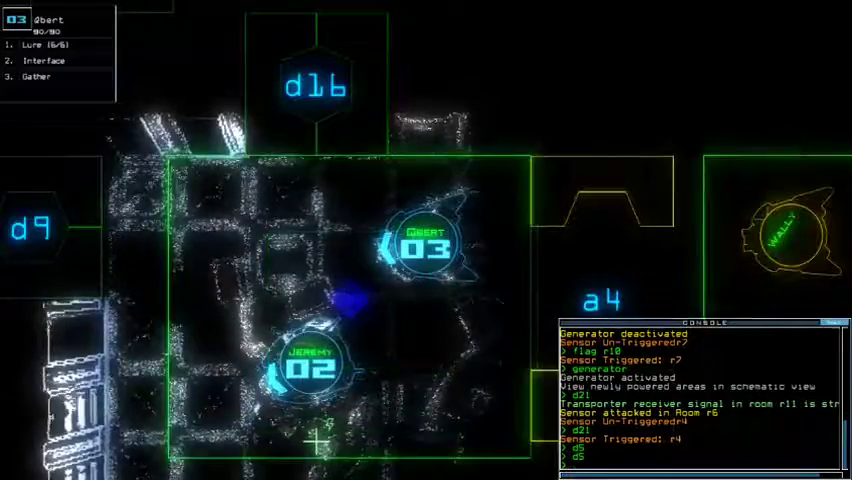
{"action": "type", "text": "r1"}
Step: Have drone 03 drop a lure, open door d16, and swap the lure over to drone 02
{"action": "key", "text": "Return"}
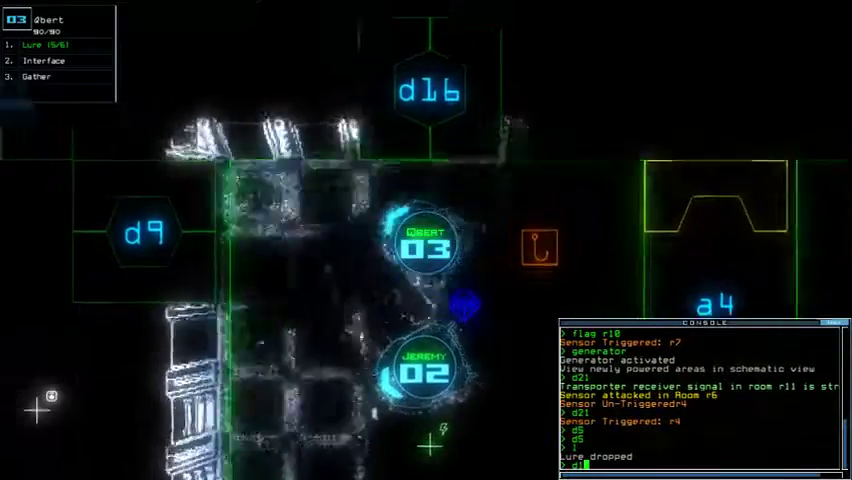
{"action": "type", "text": "d16"}
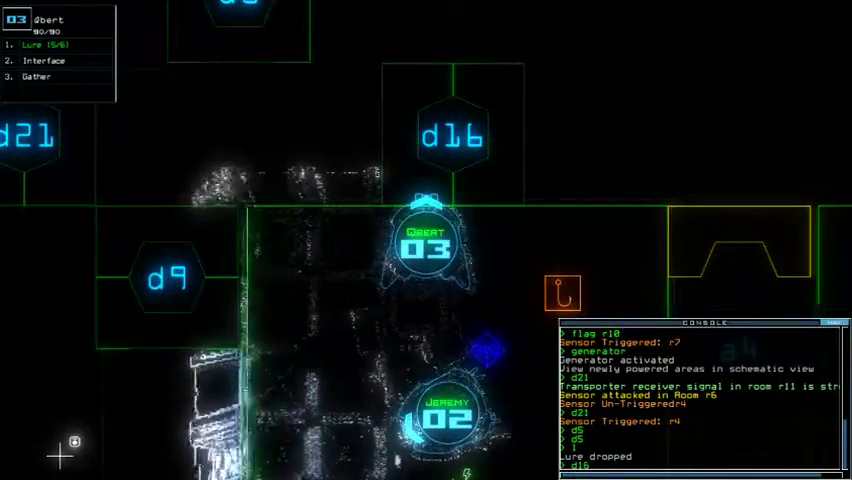
{"action": "key", "text": "Return"}
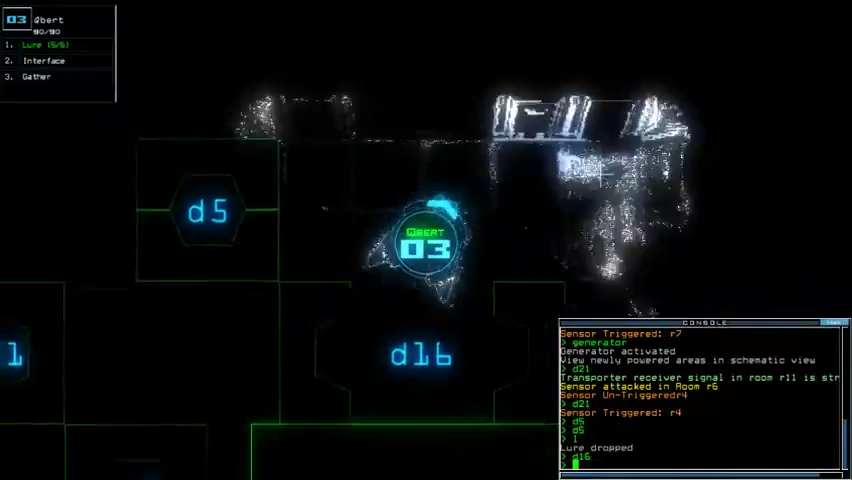
{"action": "type", "text": "swap"}
{"action": "key", "text": "Return"}
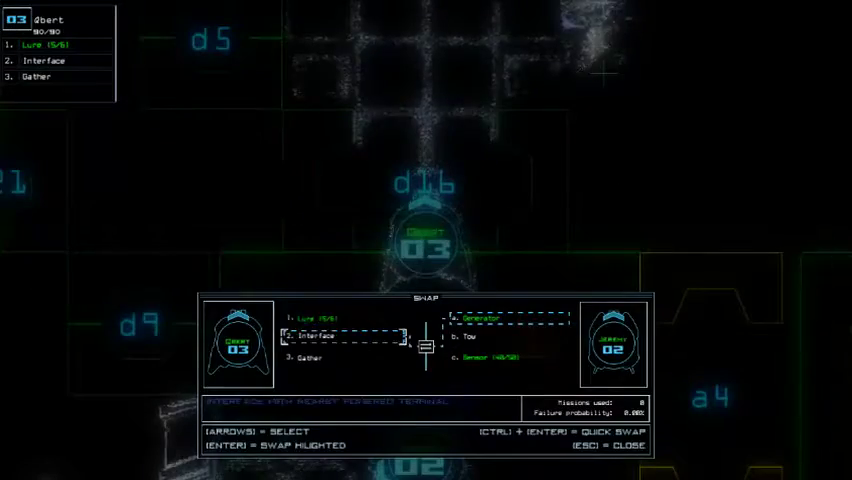
{"action": "key", "text": "Return"}
{"action": "key", "text": "Escape"}
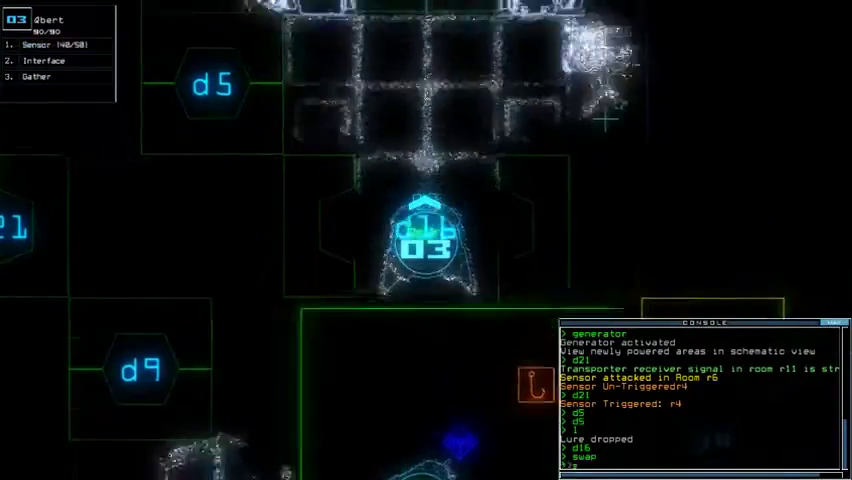
{"action": "type", "text": "sensor"}
Step: Drop a sensor from drone 03 past d16, then toggle doors d15 and d16 shut again
{"action": "key", "text": "Return"}
{"action": "type", "text": "d15;d"}
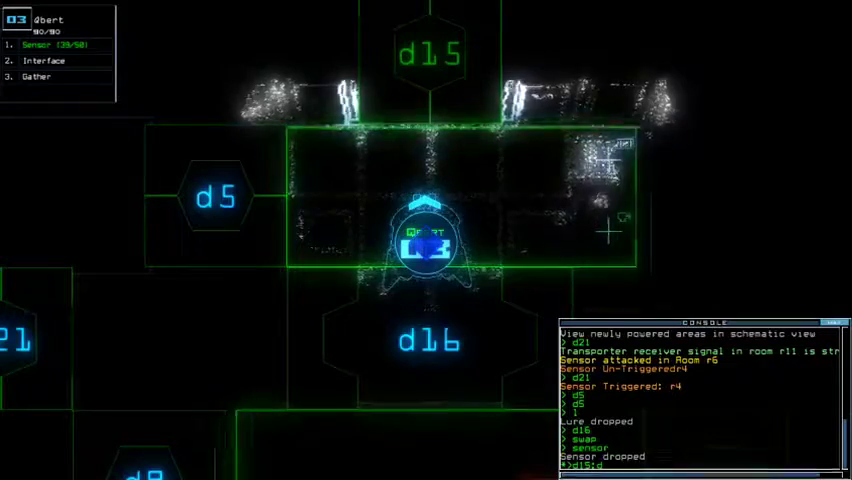
{"action": "type", "text": "15"}
{"action": "key", "text": "space"}
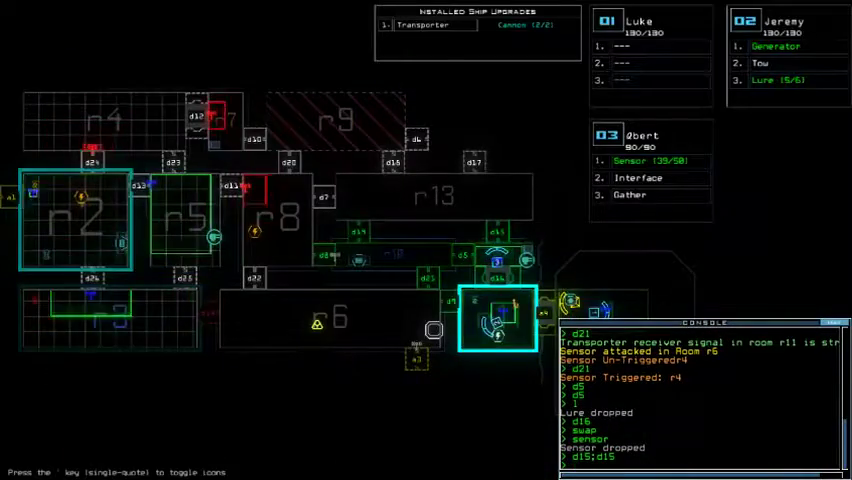
{"action": "key", "text": "Return"}
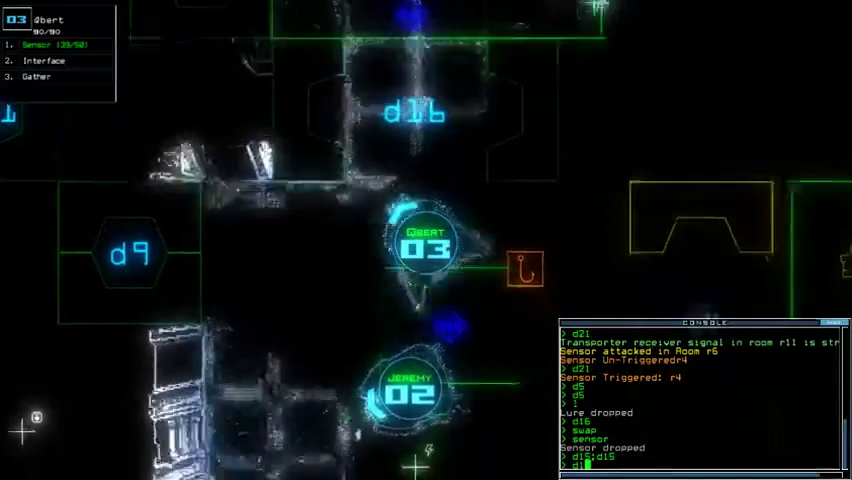
{"action": "type", "text": "6"}
{"action": "key", "text": "Return"}
{"action": "key", "text": "space"}
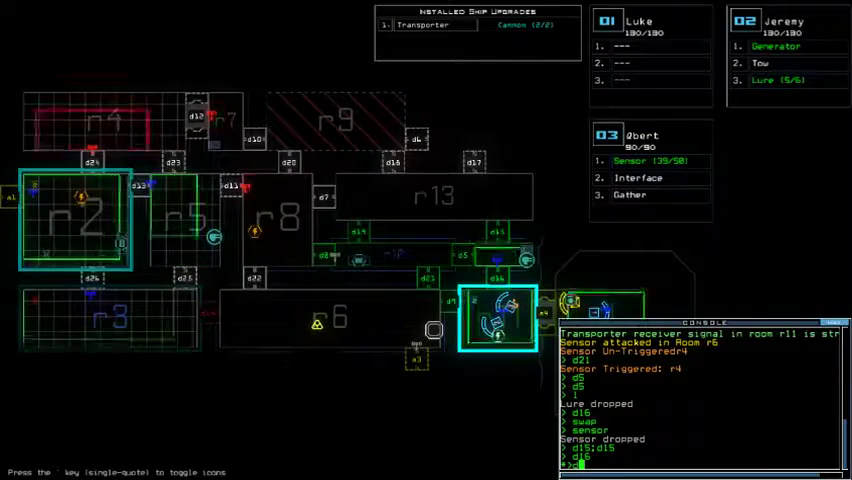
{"action": "key", "text": "Return"}
{"action": "type", "text": "pickup"}
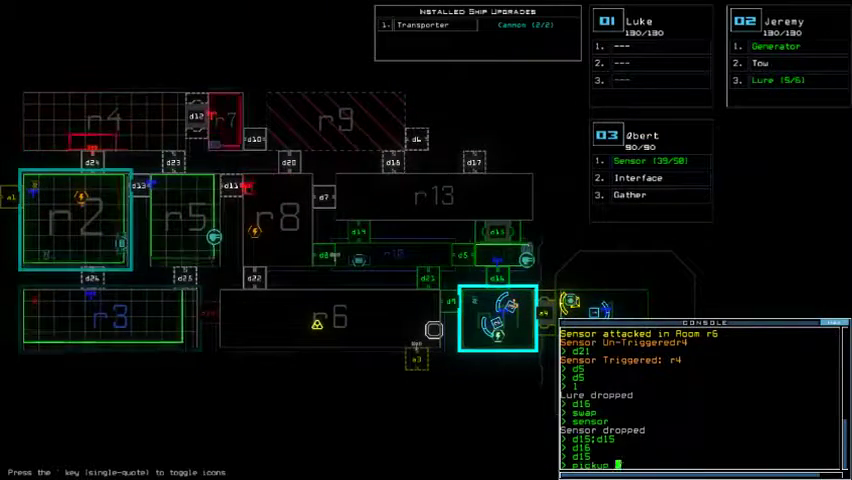
{"action": "type", "text": "3"}
Step: Gather nearby items with drone 03, pick up the dropped lure, and switch the generator back on
{"action": "key", "text": "Return"}
{"action": "key", "text": "Return"}
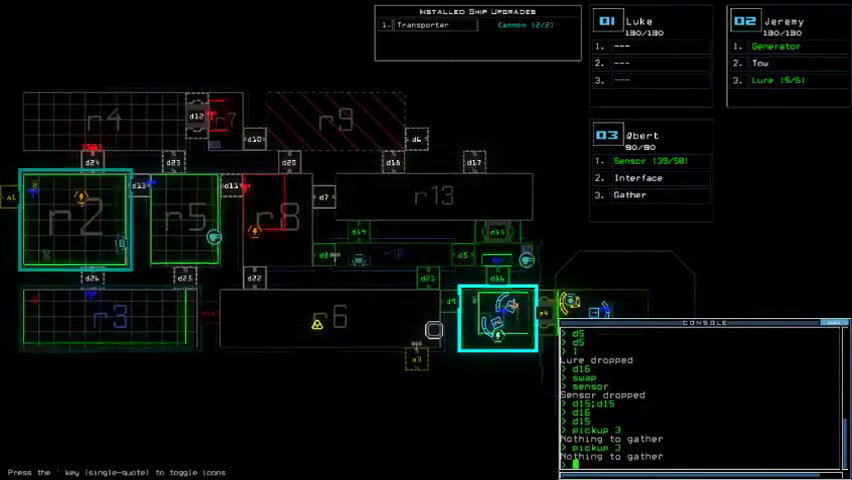
{"action": "type", "text": "2pickup"}
{"action": "key", "text": "Return"}
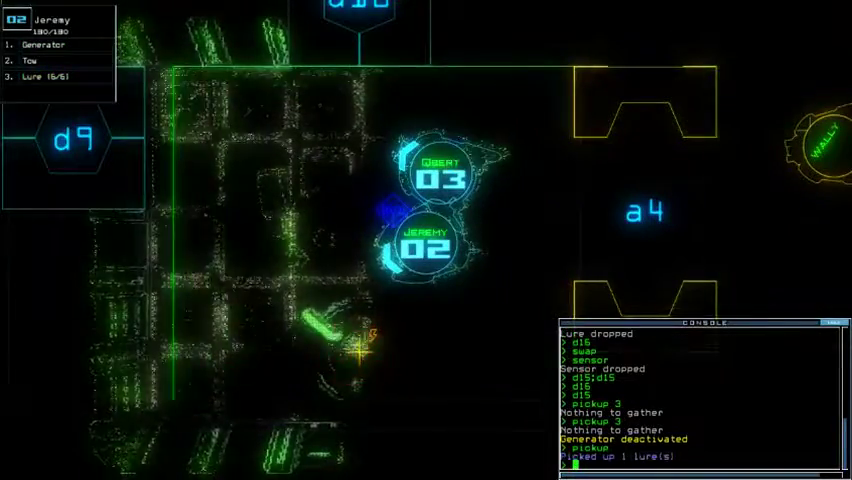
{"action": "type", "text": "generator"}
{"action": "key", "text": "Return"}
{"action": "key", "text": "space"}
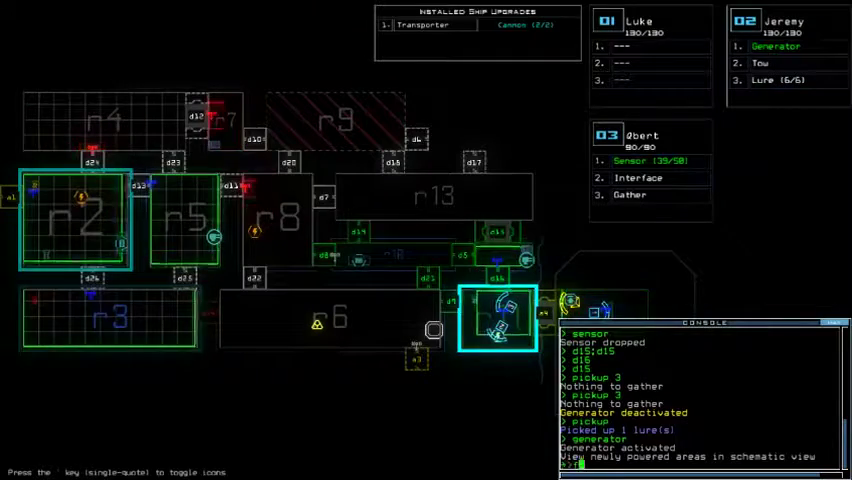
{"action": "type", "text": "flag r8"}
Step: Flag rooms r8 and r6, then run 'end' to send drones 02 and 03 back to r1
{"action": "key", "text": "Return"}
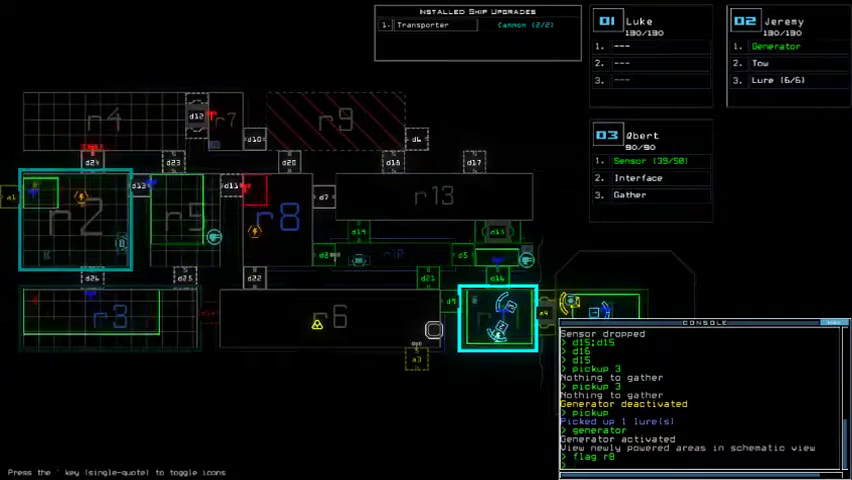
{"action": "type", "text": "lag r6"}
{"action": "key", "text": "Return"}
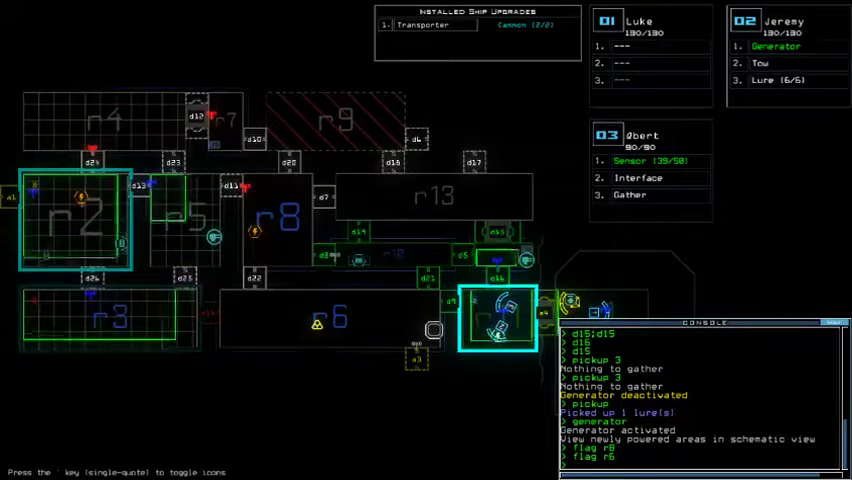
{"action": "key", "text": "Return"}
{"action": "type", "text": "end"}
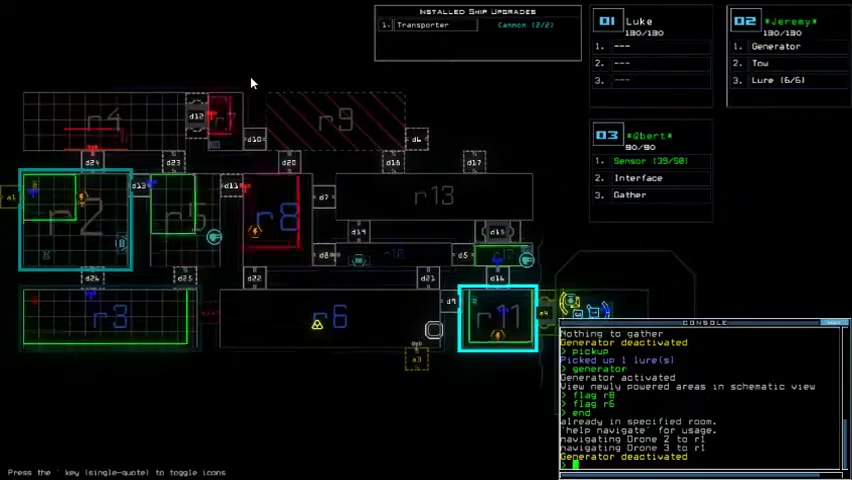
Step: From drone 03's camera, run 'time' twice to read the mission clock at just over twelve minutes
{"action": "key", "text": "space"}
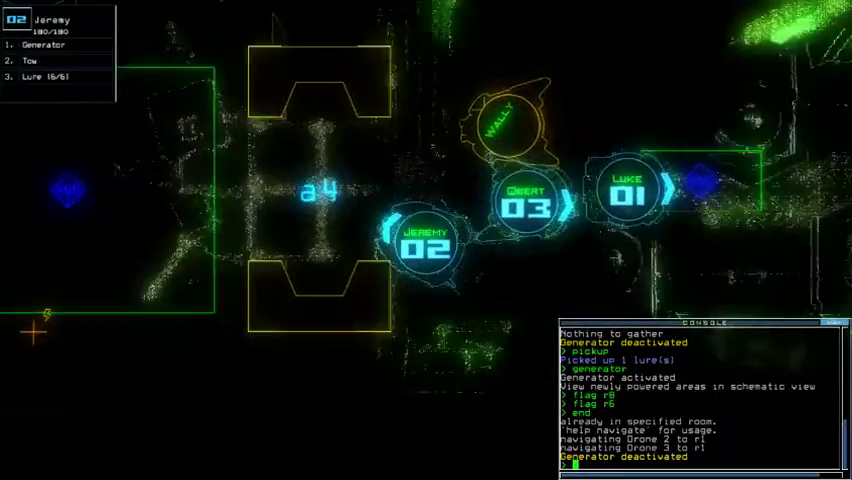
{"action": "key", "text": "3"}
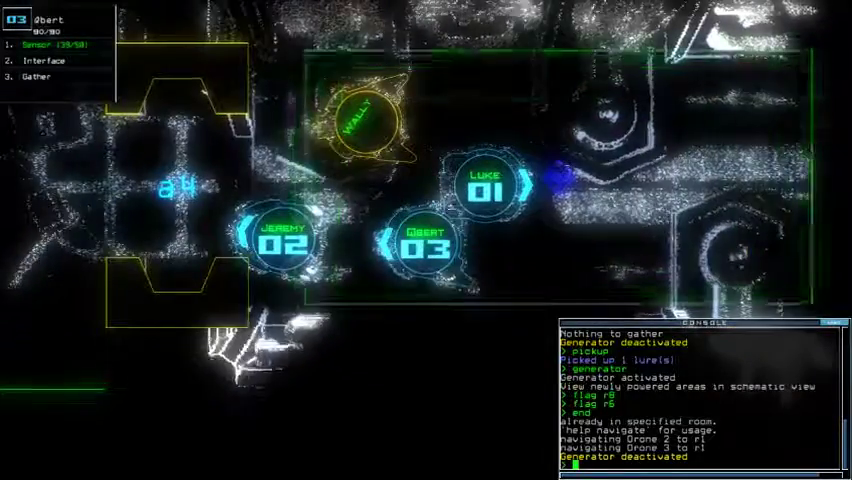
{"action": "type", "text": "time"}
{"action": "key", "text": "Return"}
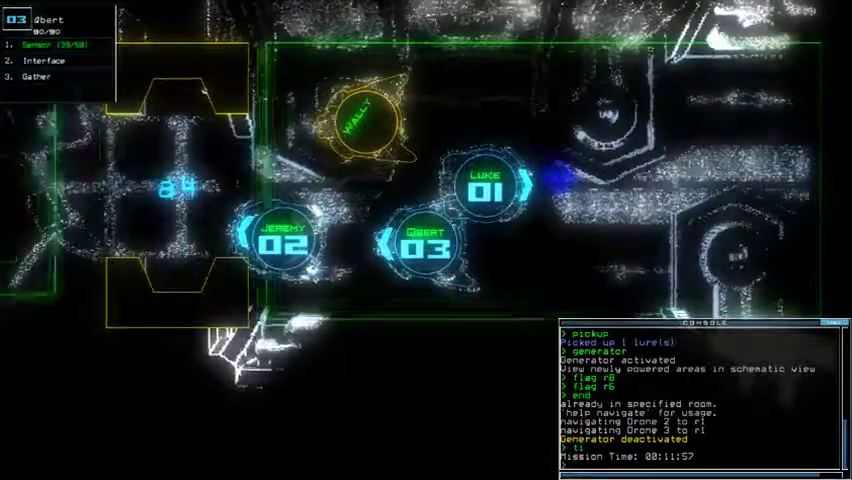
{"action": "key", "text": "space"}
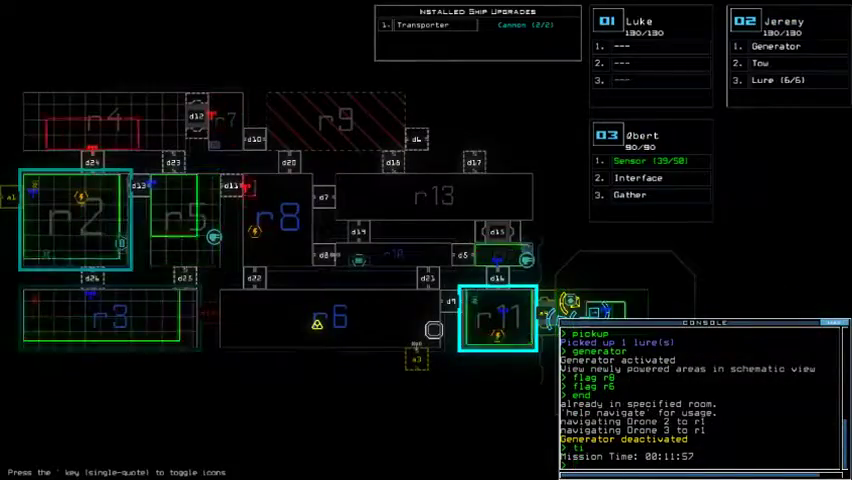
{"action": "key", "text": "space"}
{"action": "type", "text": "time"}
{"action": "key", "text": "Return"}
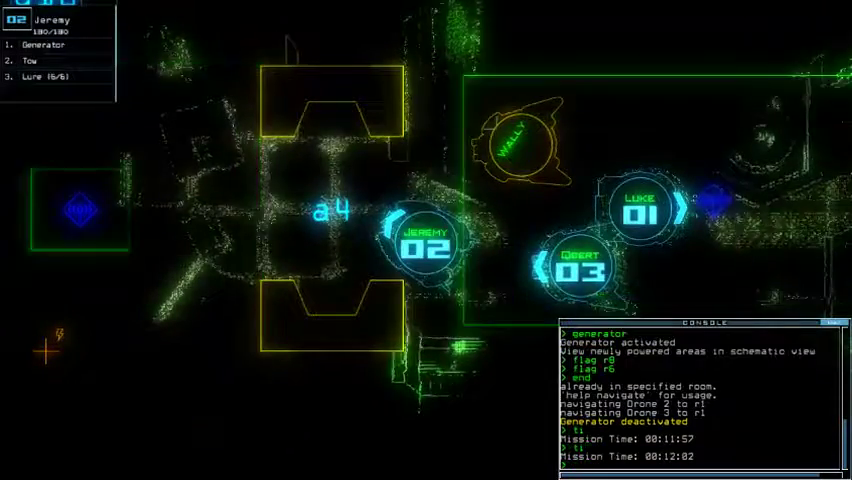
Step: Run 'generator' to restore power and return to the schematic map
{"action": "left_click_drag", "start_coordinate": [300, 240], "coordinate": [430, 270]}
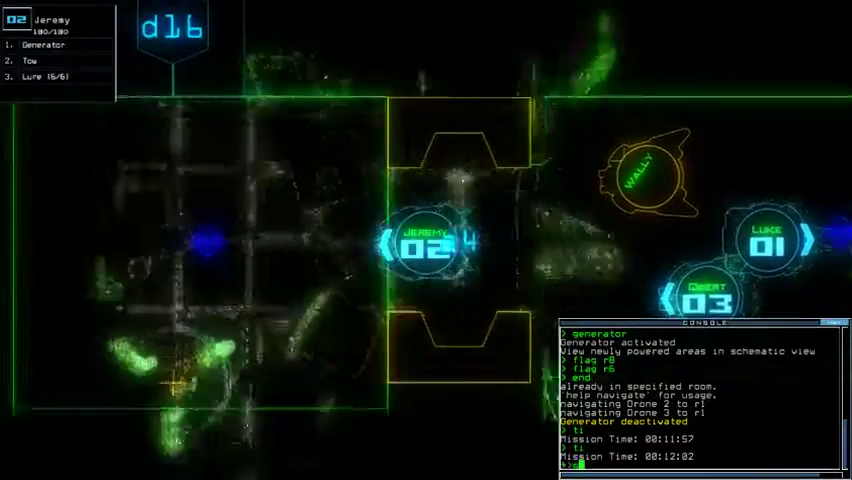
{"action": "type", "text": "generator"}
{"action": "key", "text": "Return"}
{"action": "key", "text": "space"}
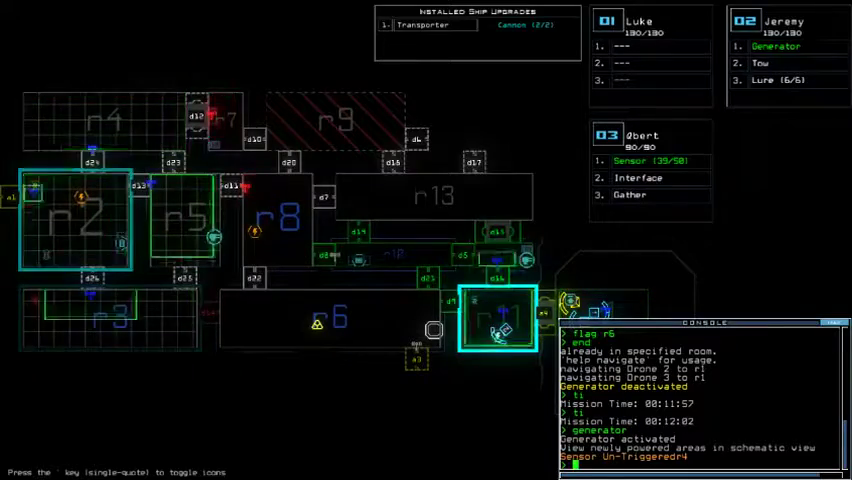
Step: Check drone 03's camera, then open door d8, flag r8 and recall the drones toward r1
{"action": "key", "text": "3"}
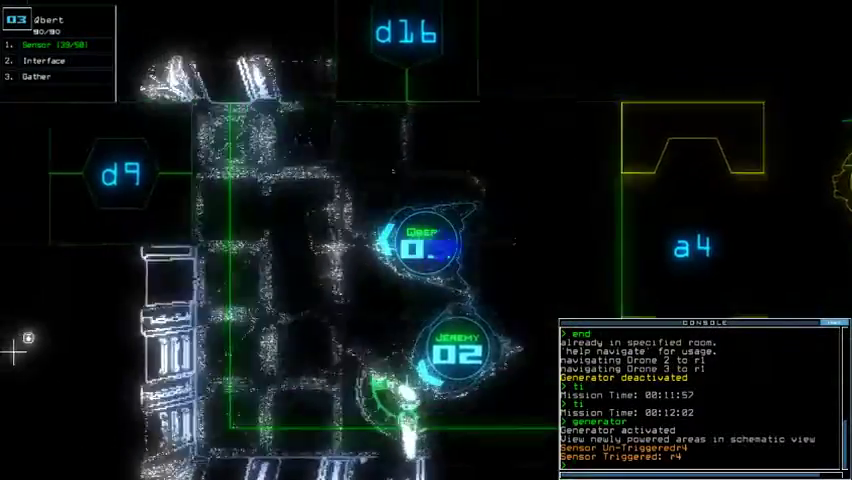
{"action": "key", "text": "space"}
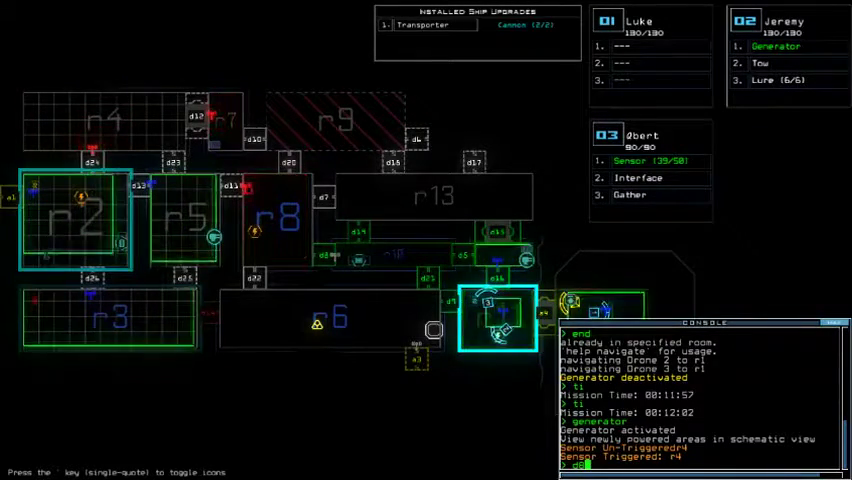
{"action": "key", "text": "Return"}
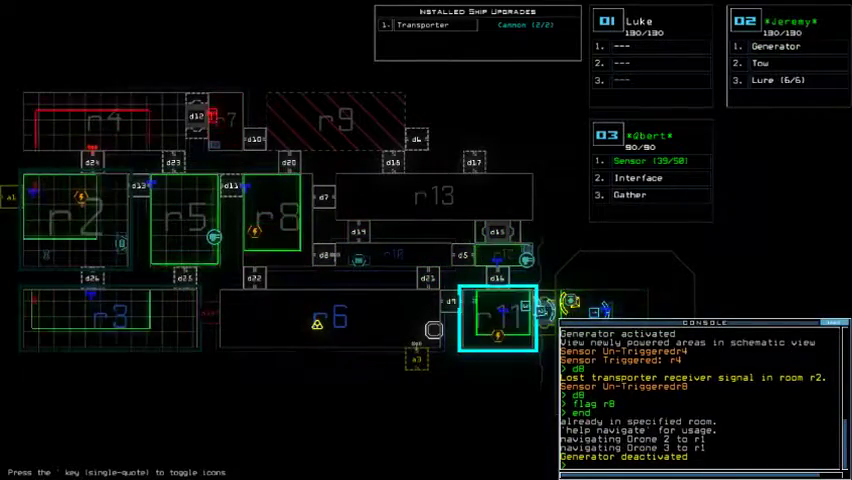
Step: Switch to drone 02's camera, repower the generator, and start the item swap with drone 03
{"action": "key", "text": "space"}
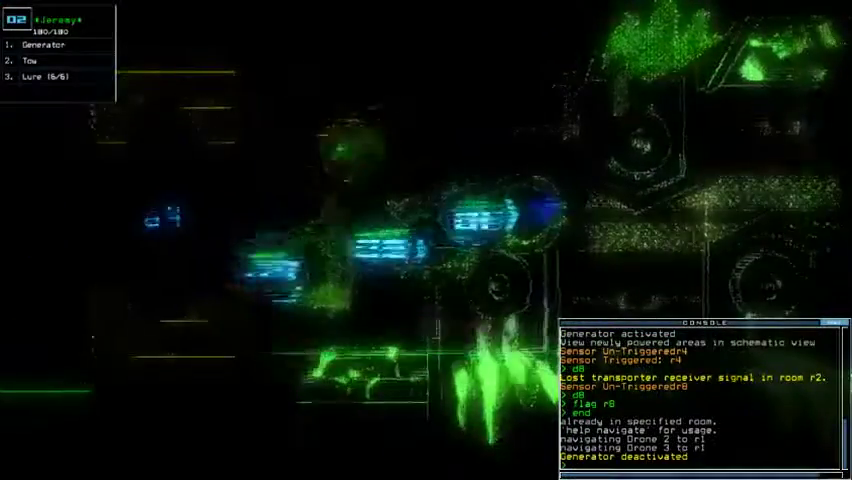
{"action": "key", "text": "3"}
{"action": "key", "text": "2"}
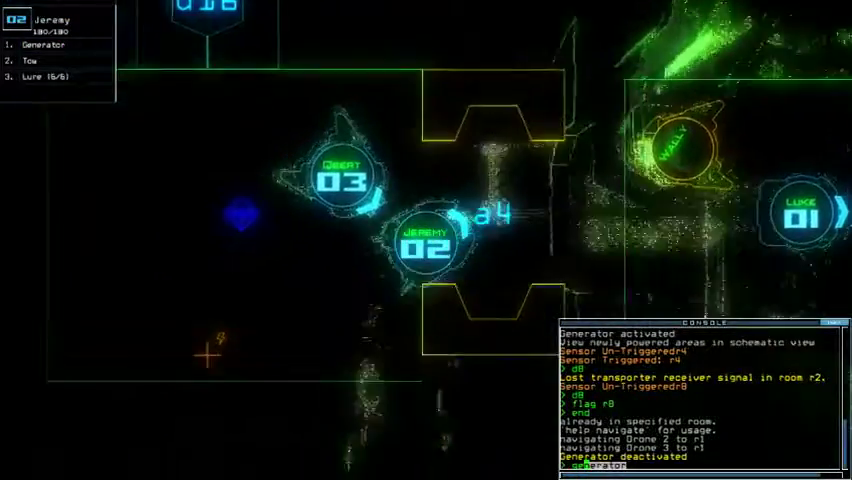
{"action": "type", "text": "generator"}
{"action": "key", "text": "Return"}
{"action": "type", "text": "3"}
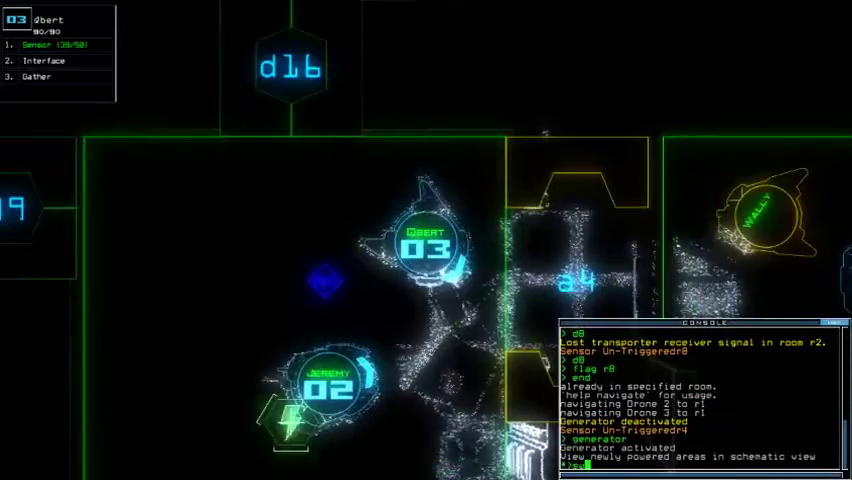
{"action": "type", "text": "ap"}
{"action": "key", "text": "Return"}
Step: Confirm trading the sensor for the lure and return to drone 03's camera
{"action": "key", "text": "Return"}
{"action": "key", "text": "Tab"}
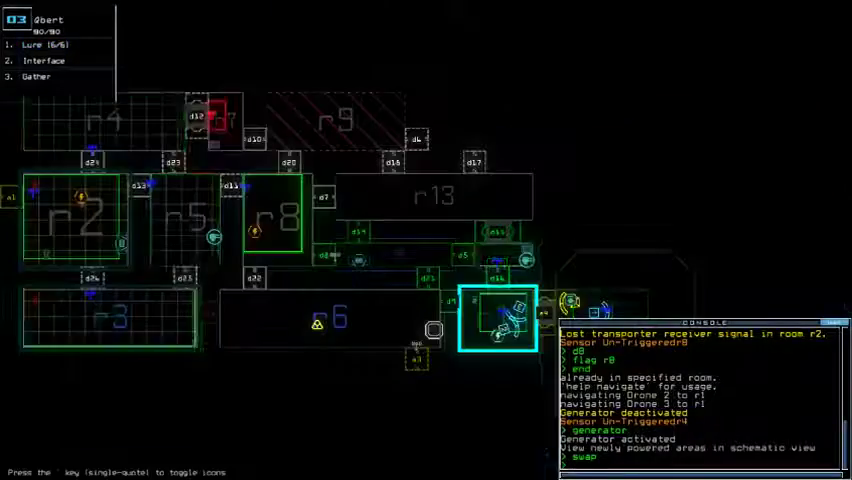
{"action": "type", "text": "5"}
{"action": "key", "text": "Return"}
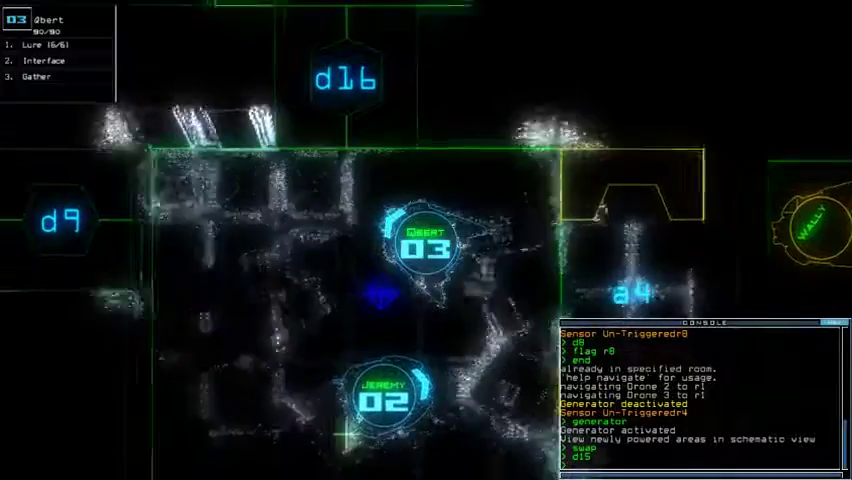
{"action": "type", "text": "1d16"}
{"action": "key", "text": "Return"}
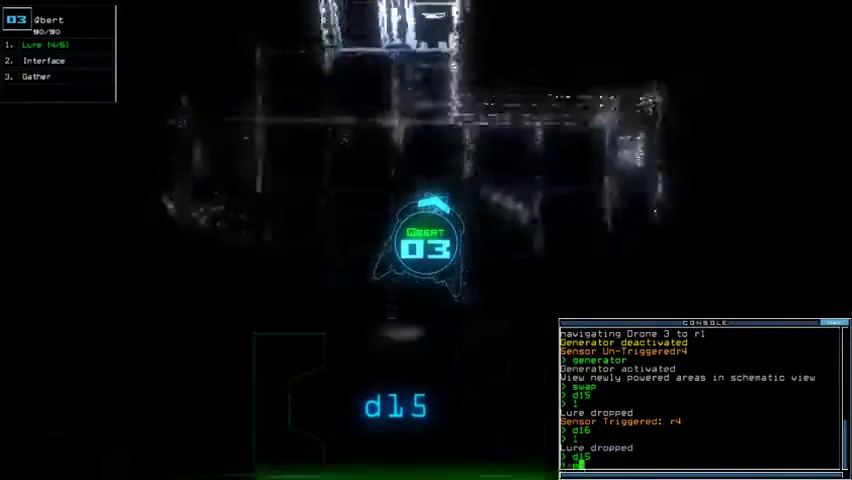
Step: Gather three loads of scrap with drone 03, then bring up the module exchange
{"action": "key", "text": "Return"}
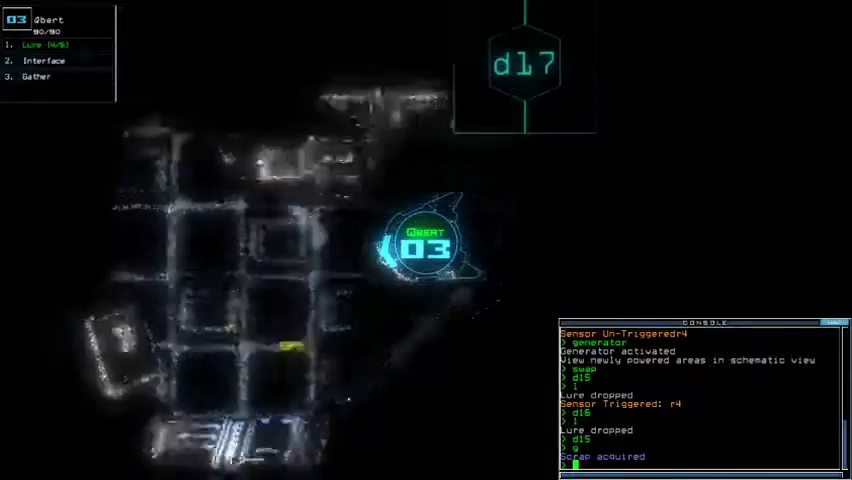
{"action": "type", "text": "g"}
{"action": "key", "text": "Return"}
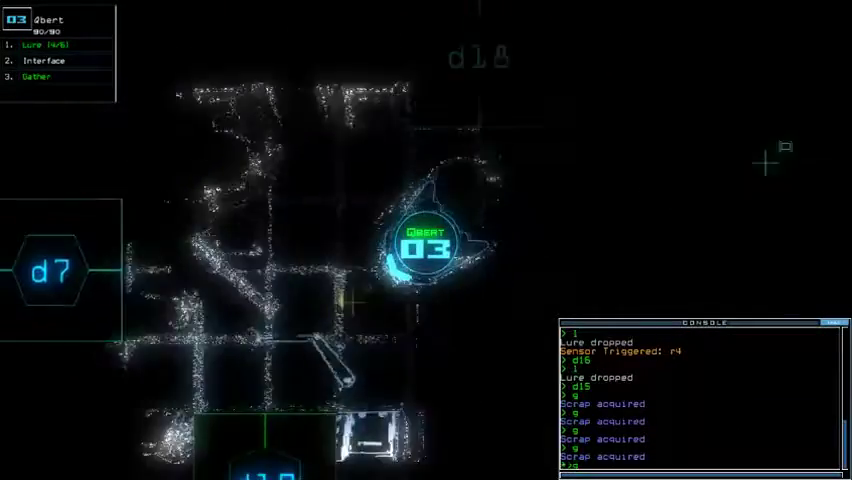
{"action": "key", "text": "Return"}
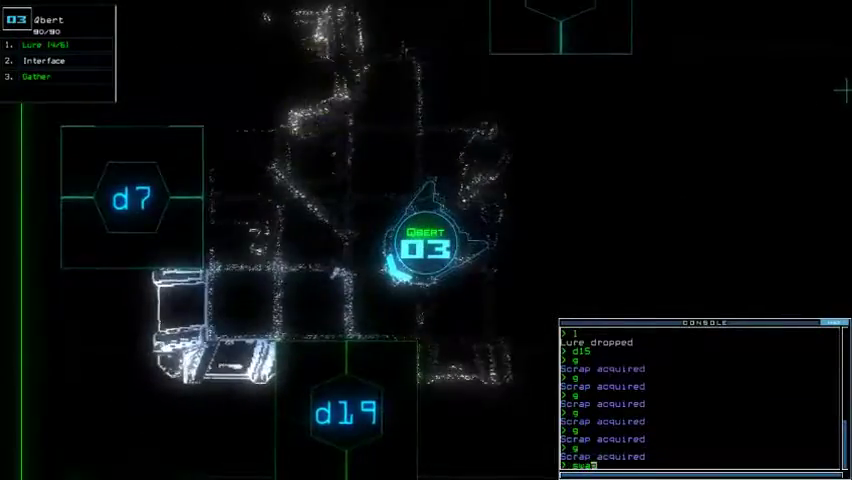
{"action": "type", "text": "swap"}
{"action": "key", "text": "Return"}
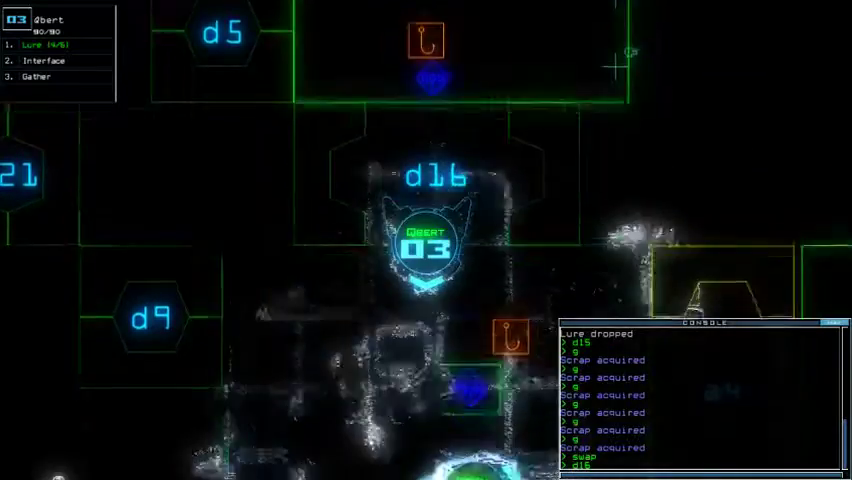
{"action": "type", "text": "d16"}
Step: Open d16, trade drone 03's Interface for drone 02's Tow module, and send both drones to r1
{"action": "key", "text": "Return"}
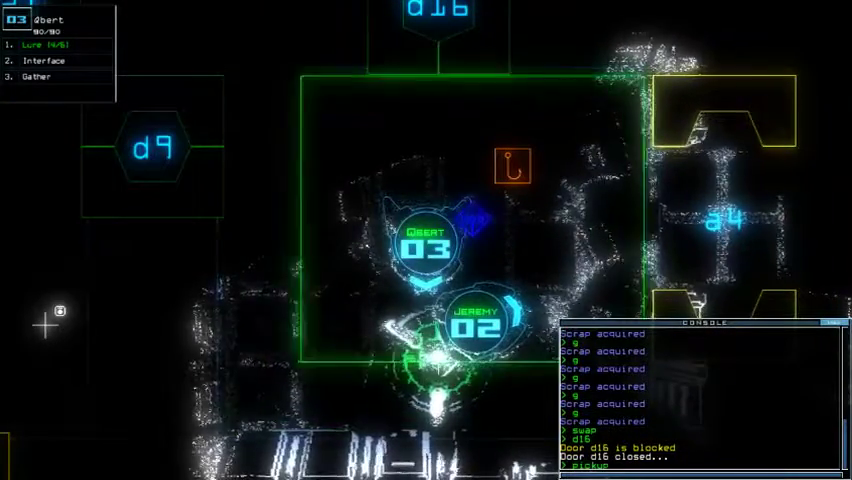
{"action": "type", "text": "swap"}
{"action": "key", "text": "Return"}
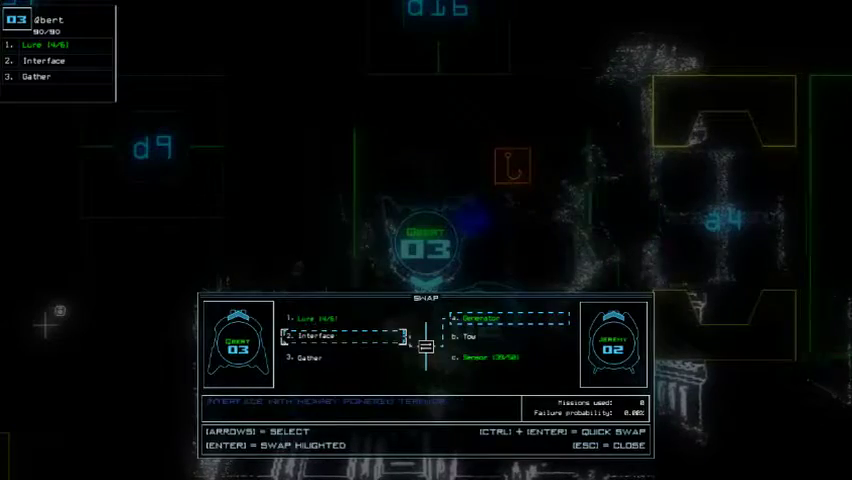
{"action": "key", "text": "ctrl+Return"}
{"action": "key", "text": "Tab"}
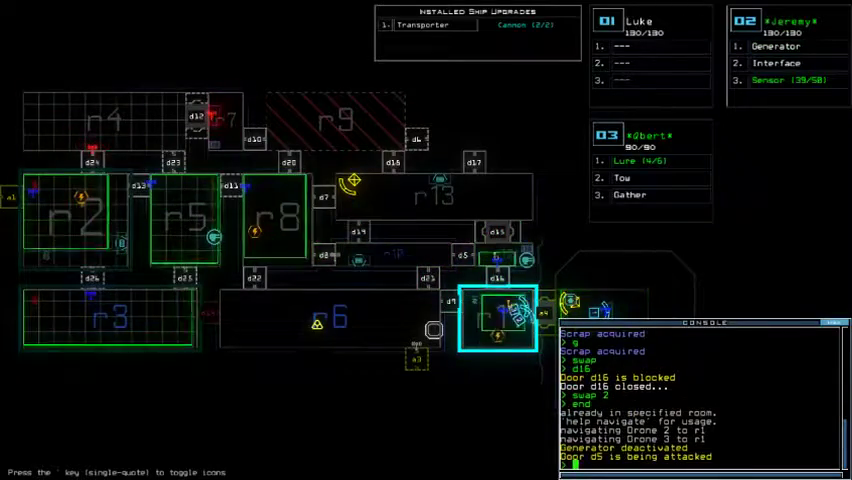
Step: Activate the generator from drone 02 and watch the drones' progress on the schematic
{"action": "key", "text": "Tab"}
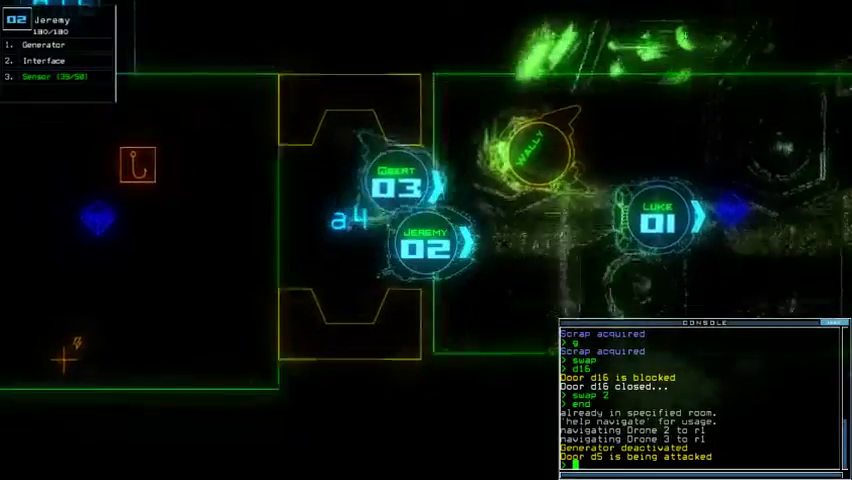
{"action": "type", "text": "generator"}
{"action": "key", "text": "Return"}
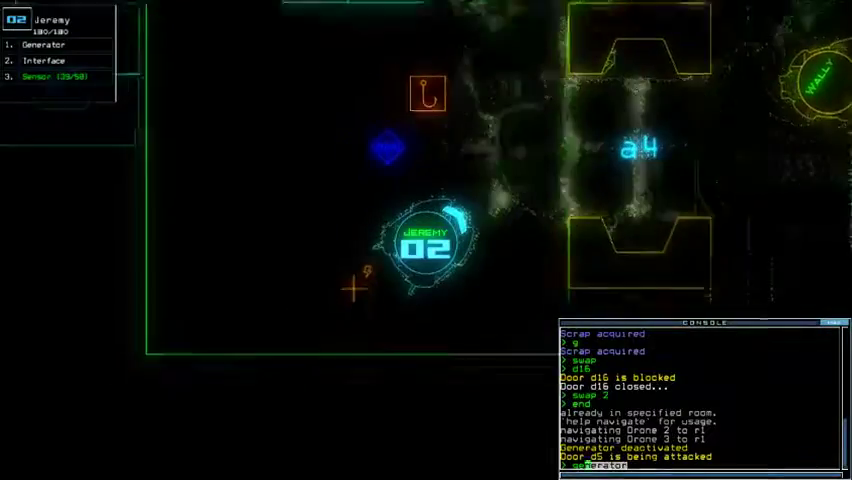
{"action": "key", "text": "Tab"}
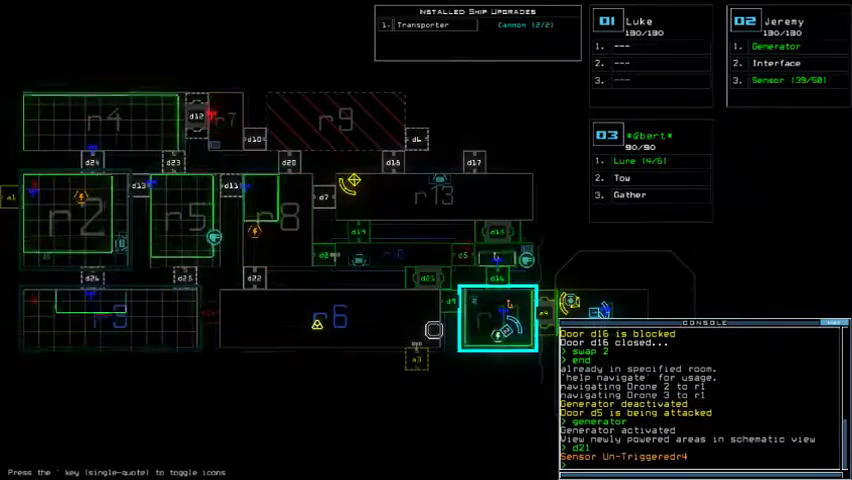
{"action": "key", "text": "Tab"}
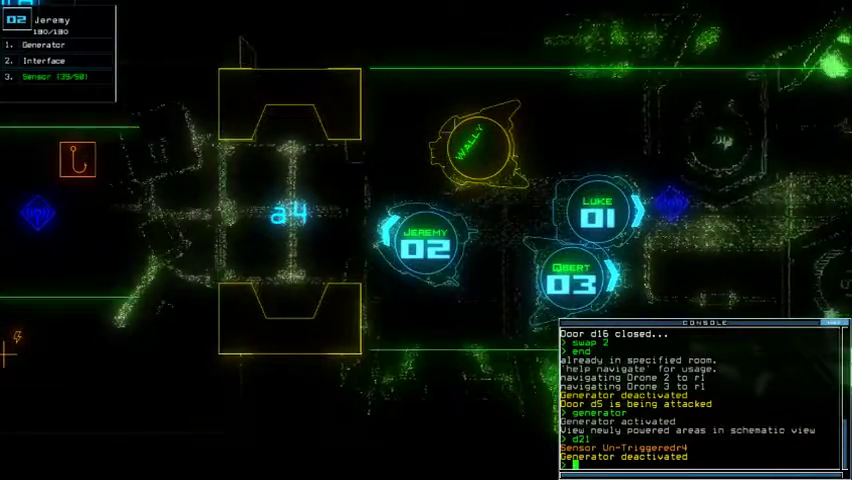
{"action": "key", "text": "Tab"}
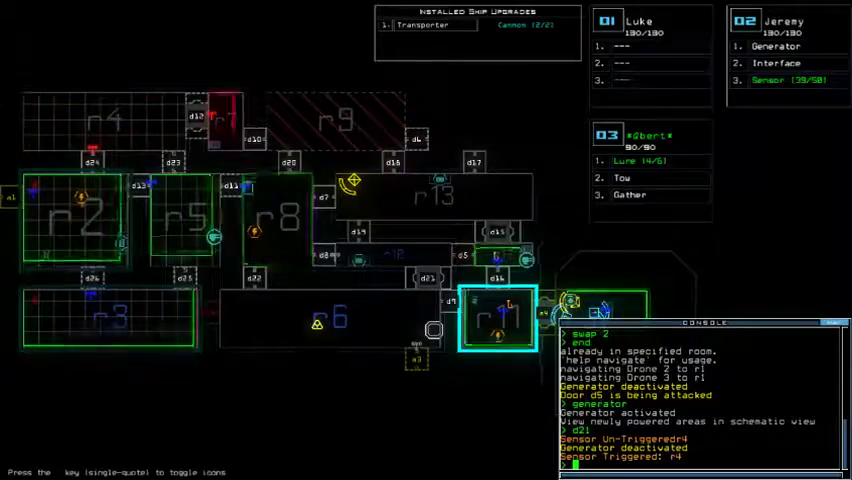
Step: Reactivate the generator with drone 02, then take drone 03 and pick up the dropped lure (5/6)
{"action": "key", "text": "Tab"}
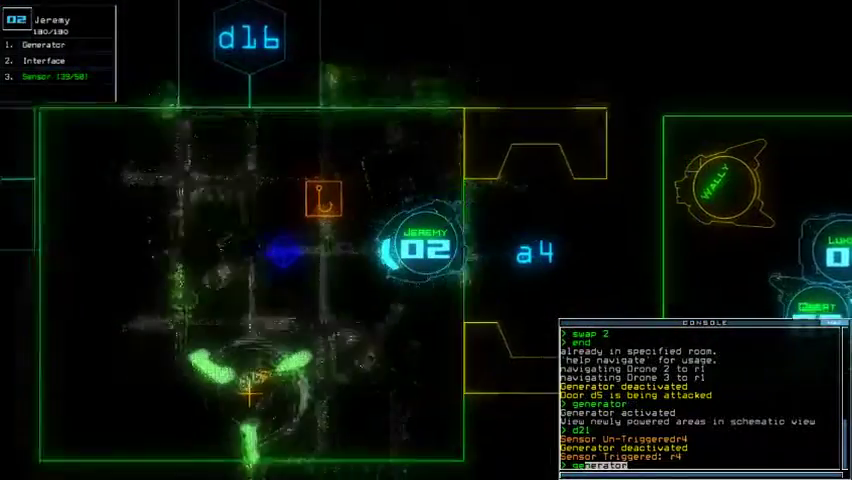
{"action": "type", "text": "generator"}
{"action": "key", "text": "Return"}
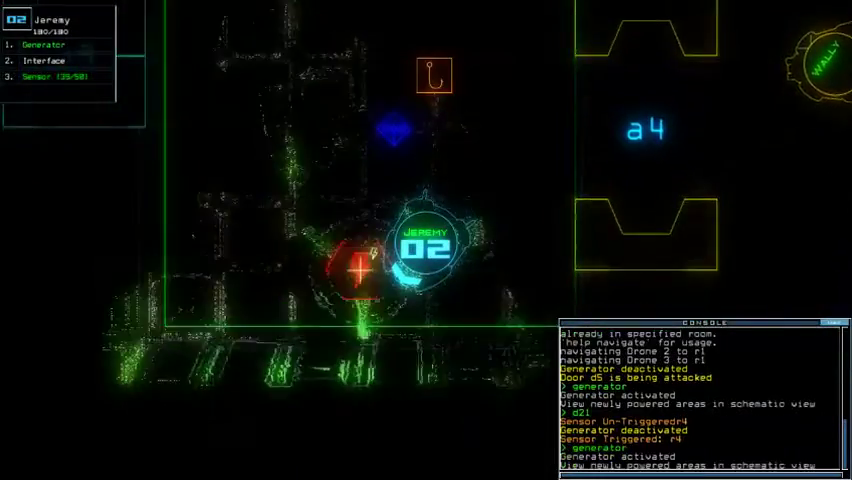
{"action": "key", "text": "3"}
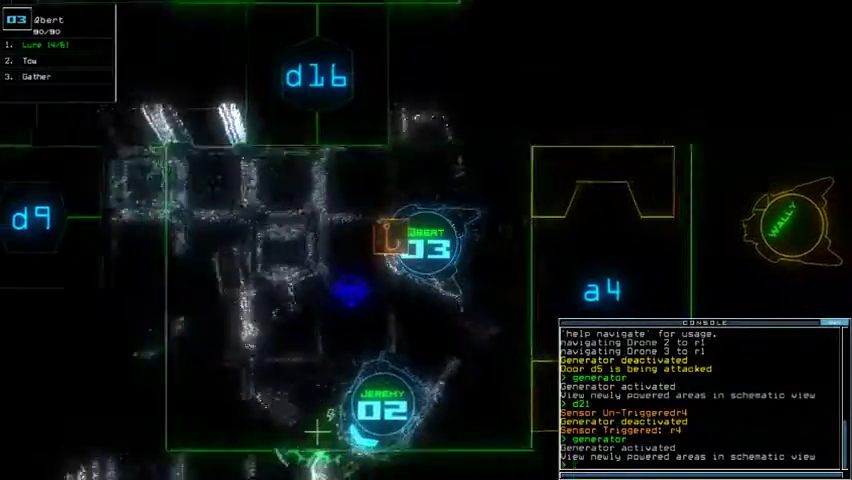
{"action": "type", "text": "pickup"}
{"action": "key", "text": "Return"}
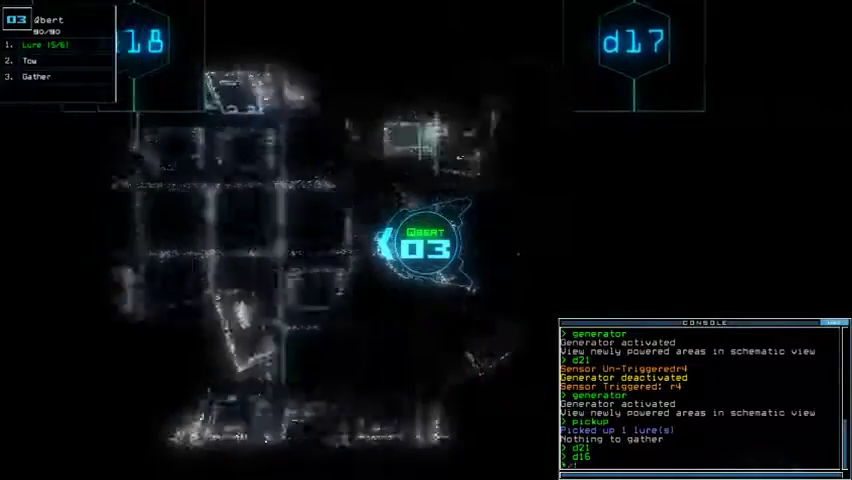
{"action": "type", "text": "tow"}
Step: Hook the derelict drone Brandon with drone 03's tow and check the route on the schematic
{"action": "key", "text": "Return"}
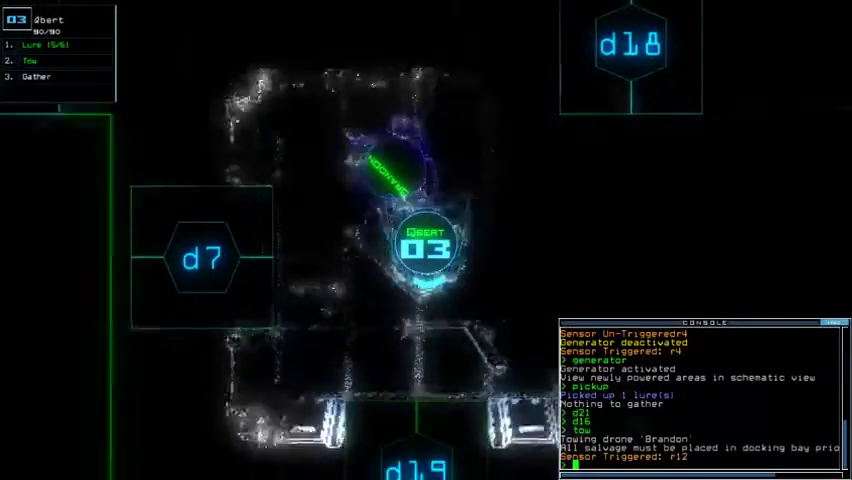
{"action": "key", "text": "space"}
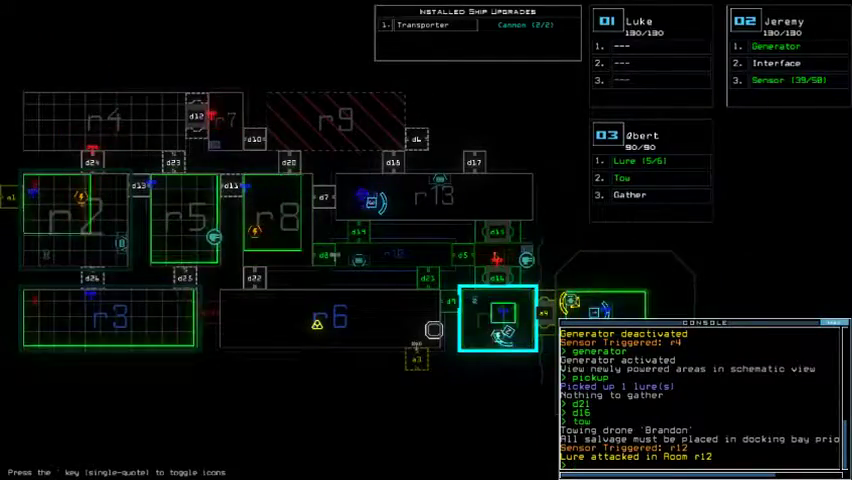
{"action": "key", "text": "space"}
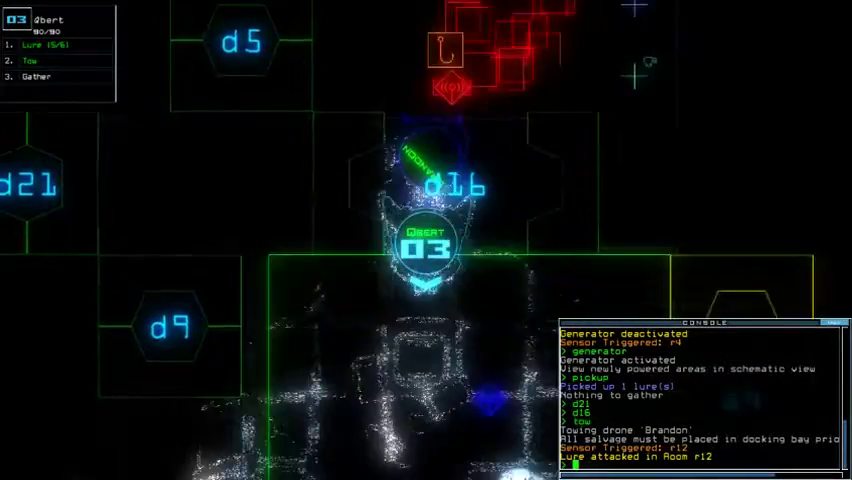
{"action": "type", "text": "cccc"}
Step: Close the nearby doors against attackers, reach the dock, and release Brandon there
{"action": "key", "text": "Return"}
{"action": "key", "text": "space"}
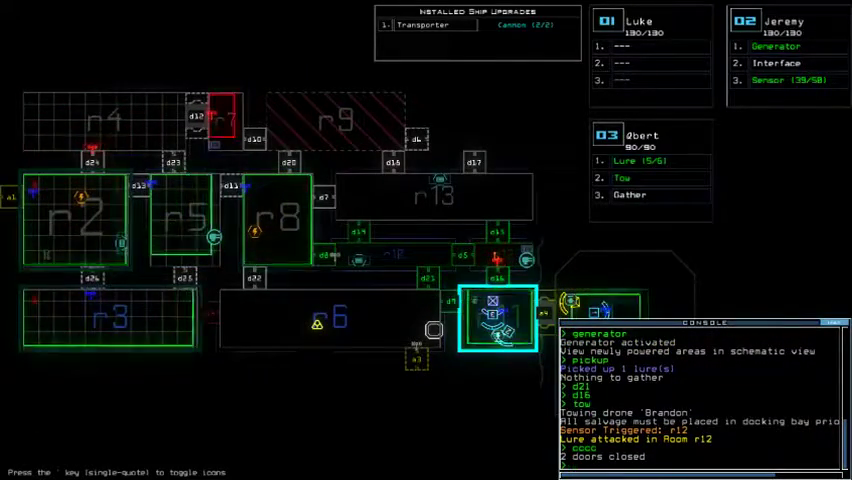
{"action": "key", "text": "space"}
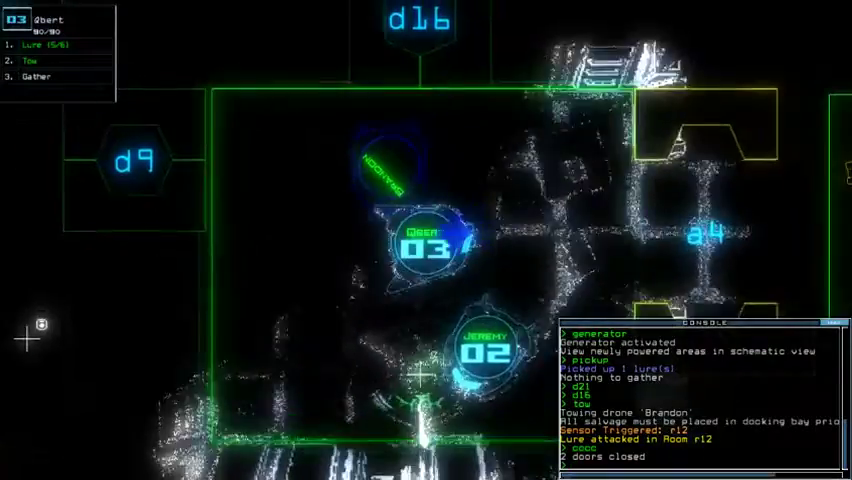
{"action": "key", "text": "Right"}
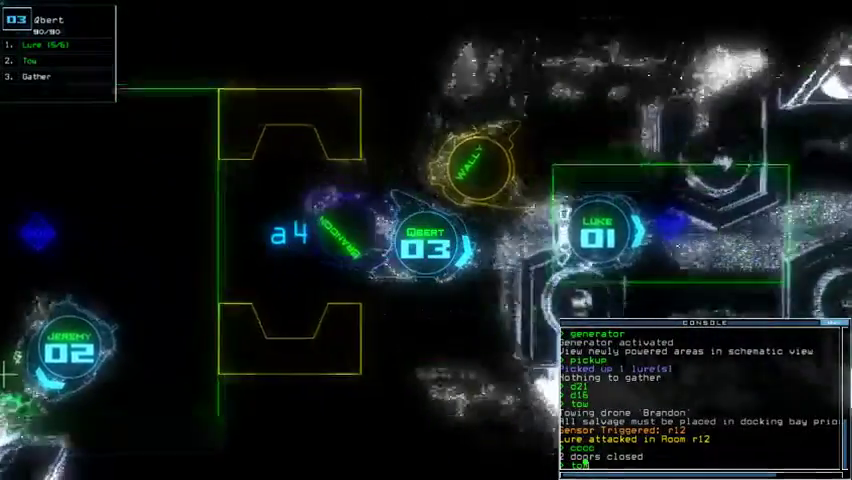
{"action": "type", "text": "to"}
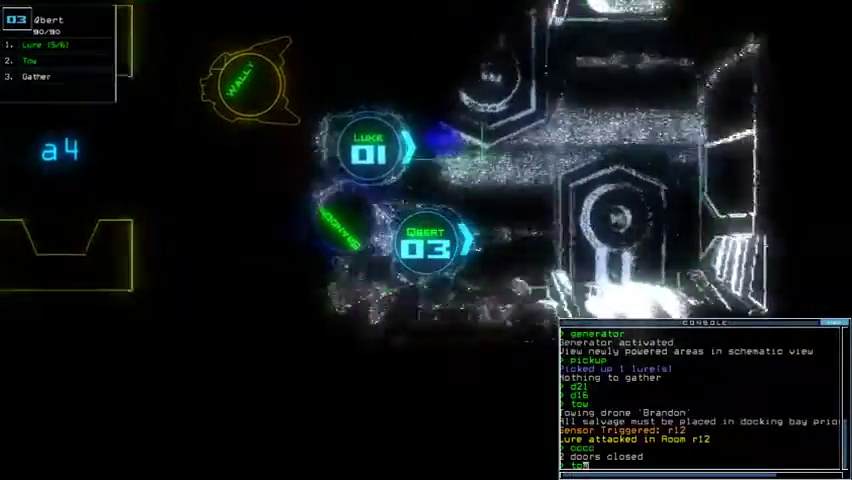
{"action": "type", "text": "w"}
{"action": "key", "text": "Return"}
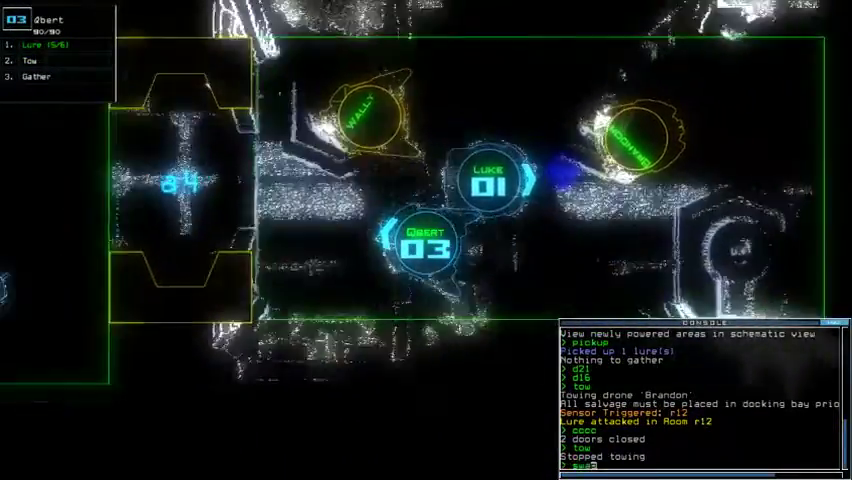
{"action": "type", "text": "swap 2"}
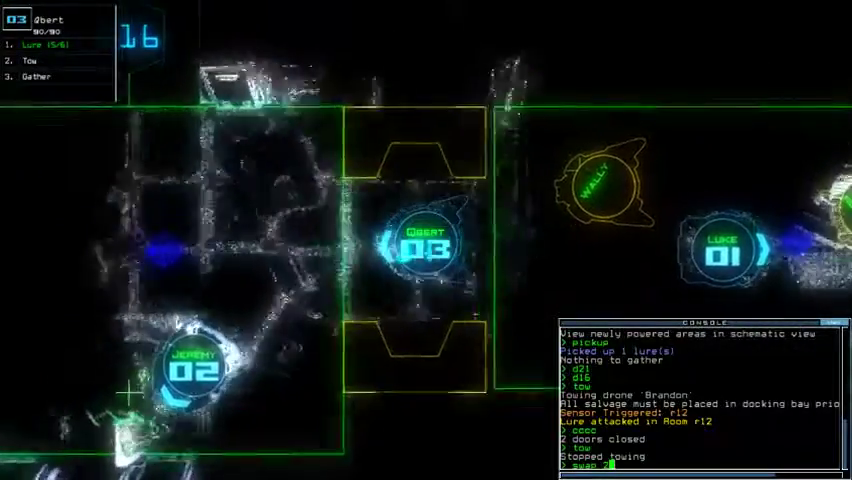
Step: Trade the Tow module back to drone 02 for Interface, then send both drones home to r1
{"action": "key", "text": "Return"}
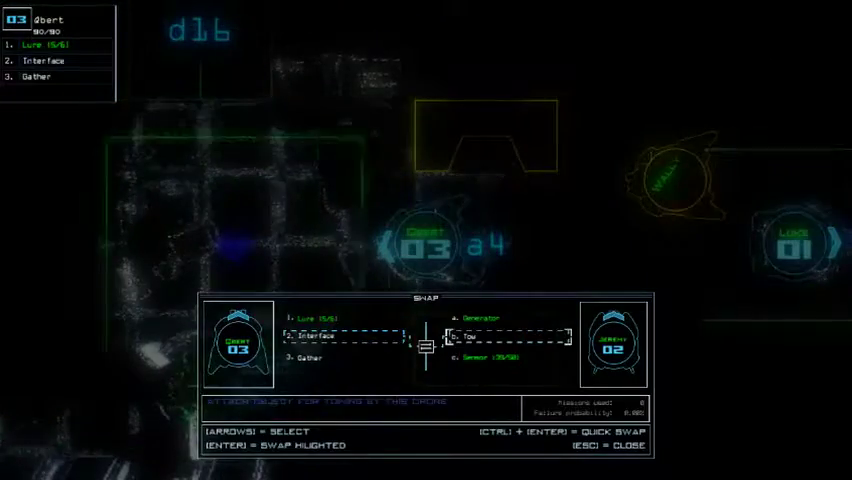
{"action": "key", "text": "Escape"}
{"action": "key", "text": "space"}
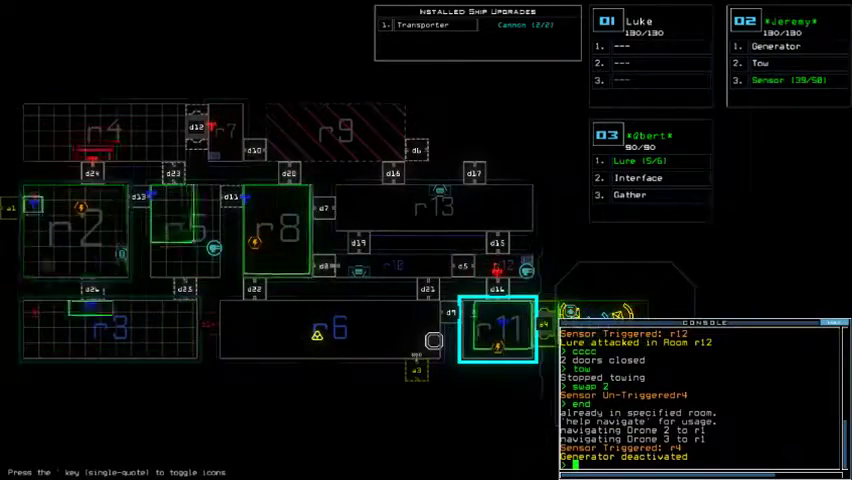
Step: Power the generator, open doors d13 and d11, and power the generator again
{"action": "key", "text": "space"}
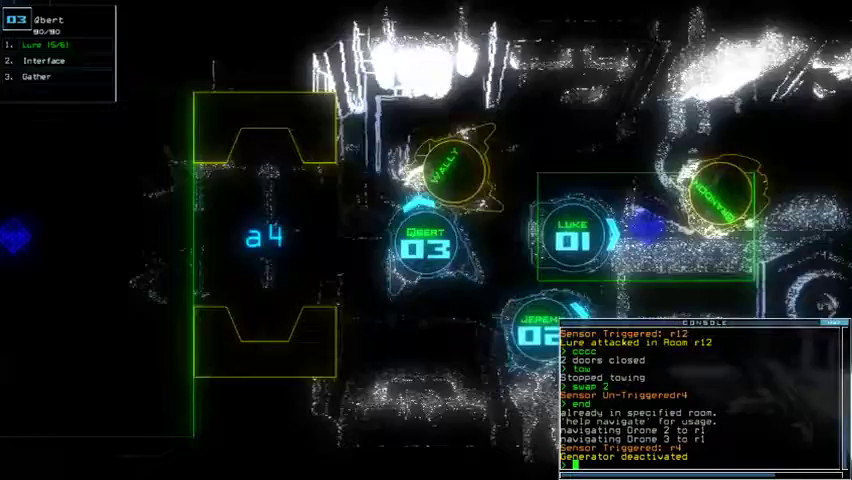
{"action": "key", "text": "space"}
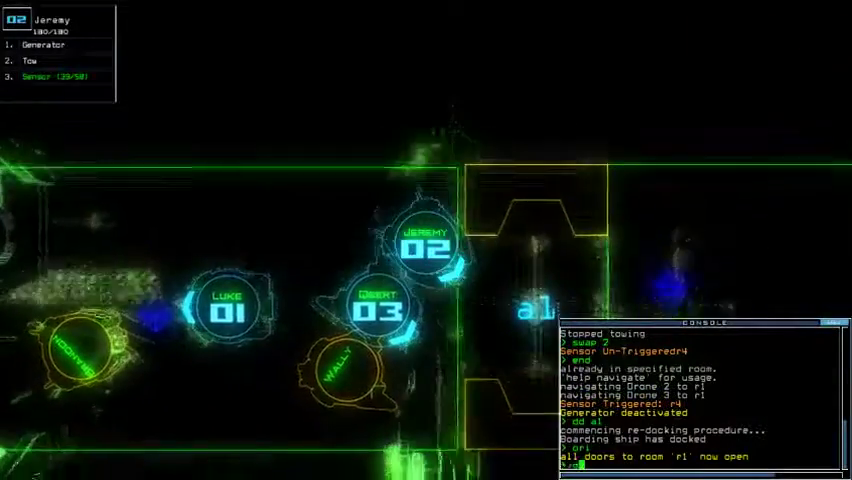
{"action": "type", "text": "rmgenerator"}
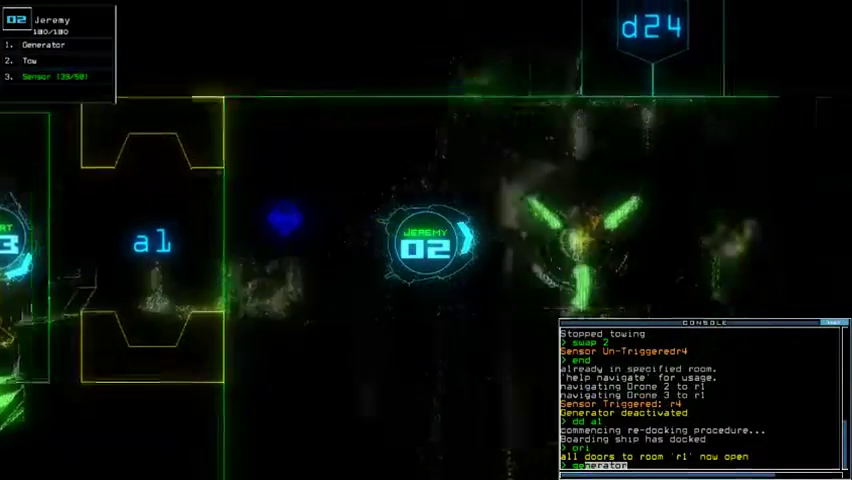
{"action": "key", "text": "Return"}
{"action": "key", "text": "space"}
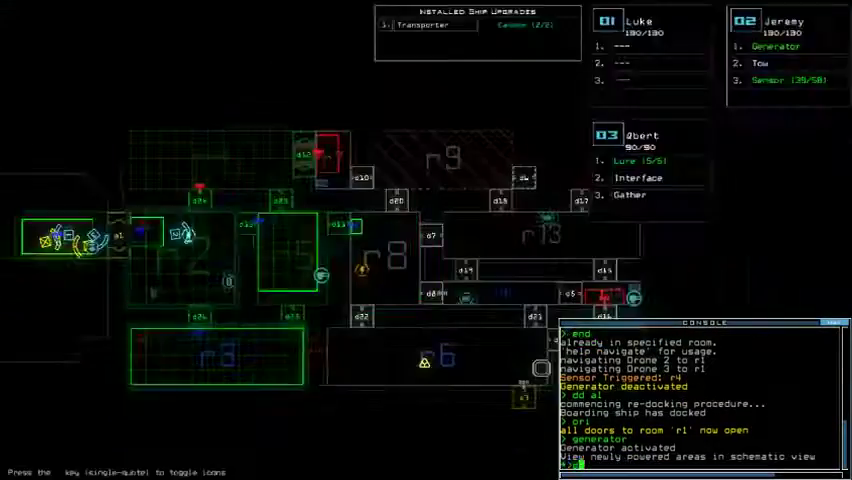
{"action": "type", "text": "d13 d11"}
{"action": "key", "text": "Return"}
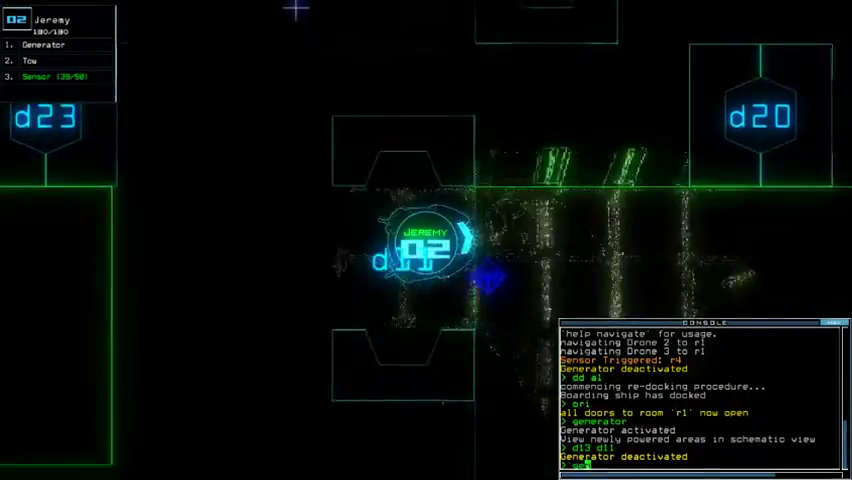
{"action": "type", "text": "generator"}
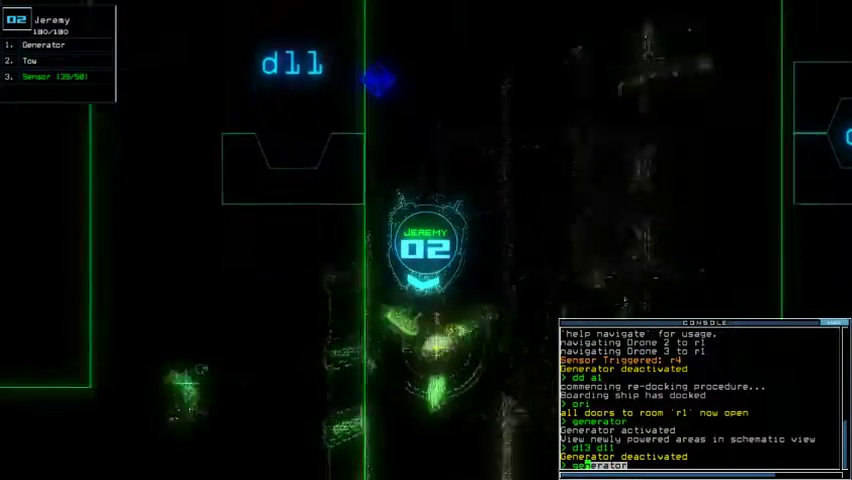
{"action": "key", "text": "Return"}
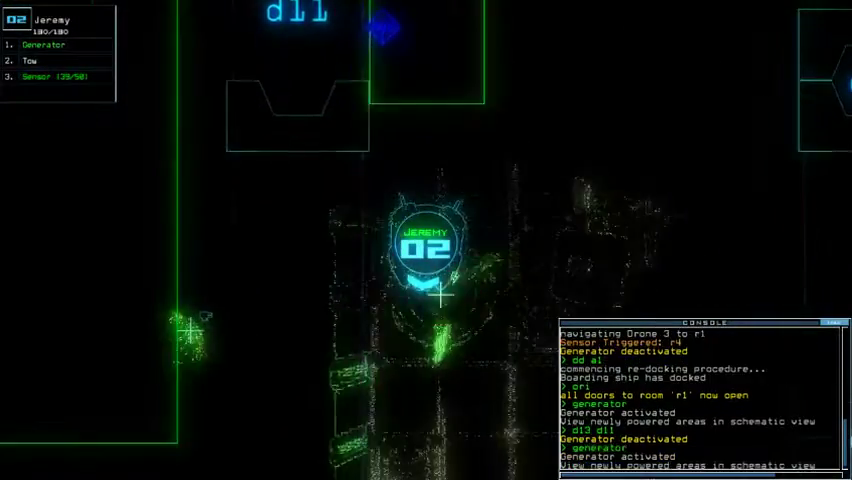
{"action": "key", "text": "space"}
{"action": "key", "text": "Right"}
{"action": "key", "text": "Right"}
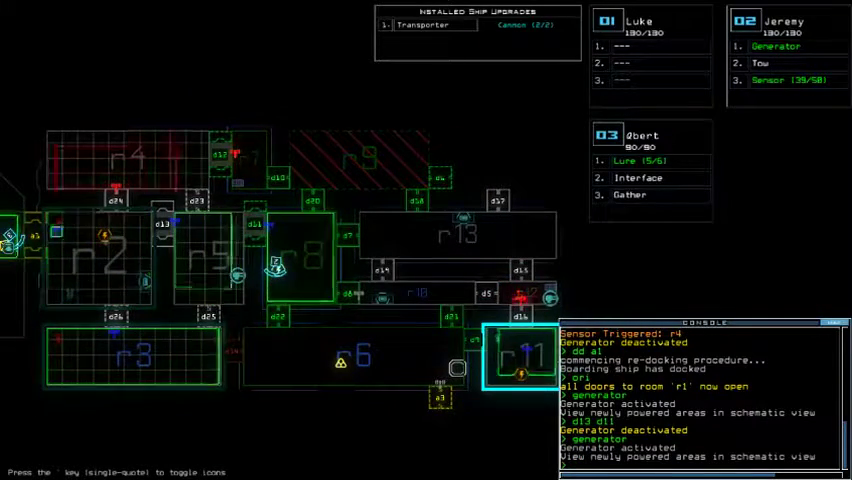
Step: Steer drone 2 left past d23, d24 and d13 to airlock a1 beside drones 01 and 03
{"action": "key", "text": "space"}
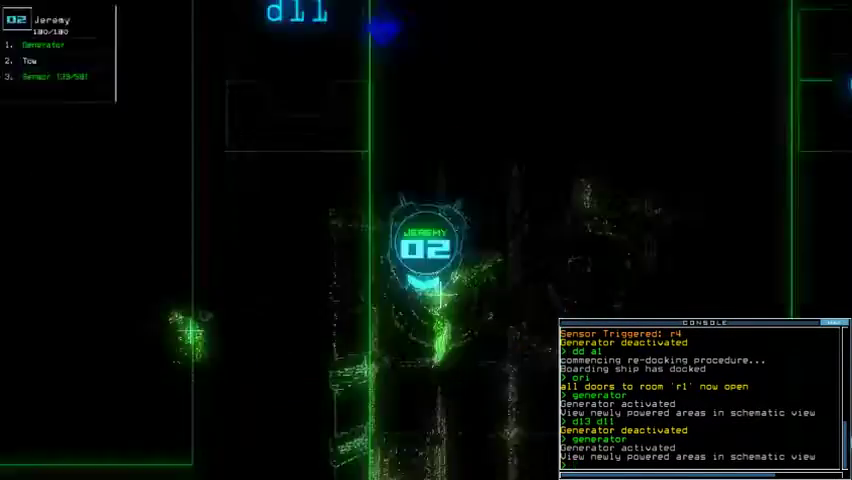
{"action": "key", "text": "Up"}
{"action": "key", "text": "Up"}
{"action": "key", "text": "Up"}
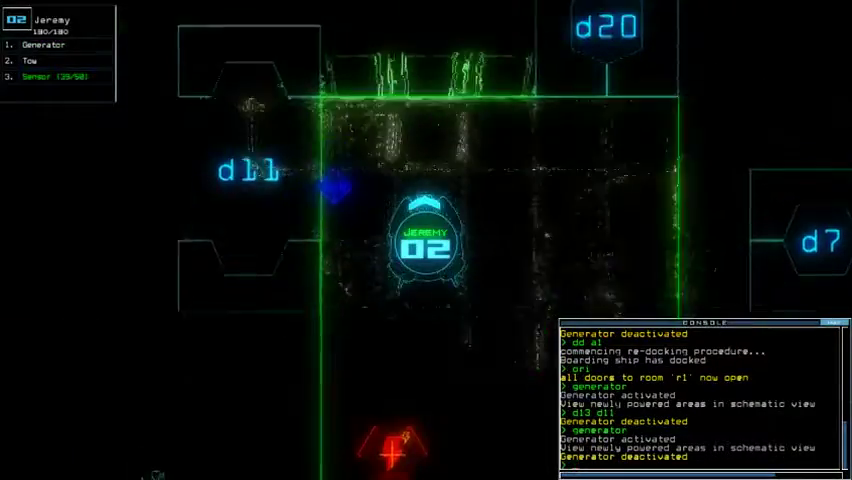
{"action": "key", "text": "Left"}
{"action": "key", "text": "Left"}
{"action": "key", "text": "Left"}
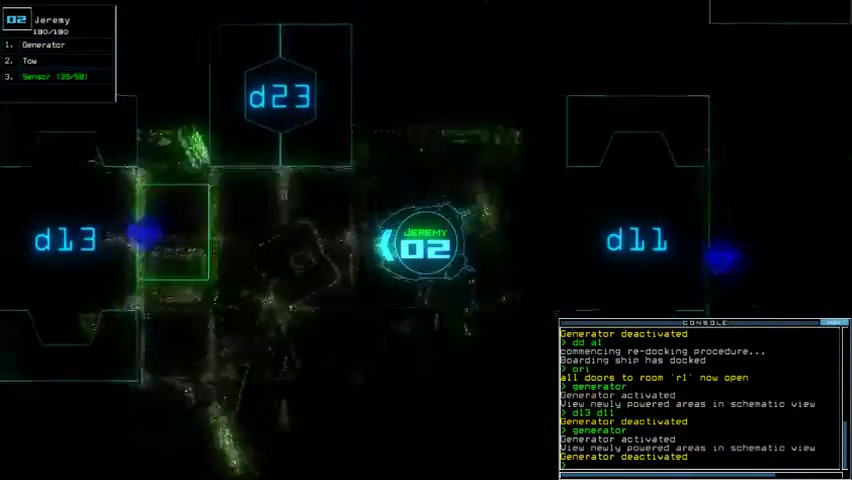
{"action": "key", "text": "Left"}
{"action": "key", "text": "Left"}
{"action": "key", "text": "Left"}
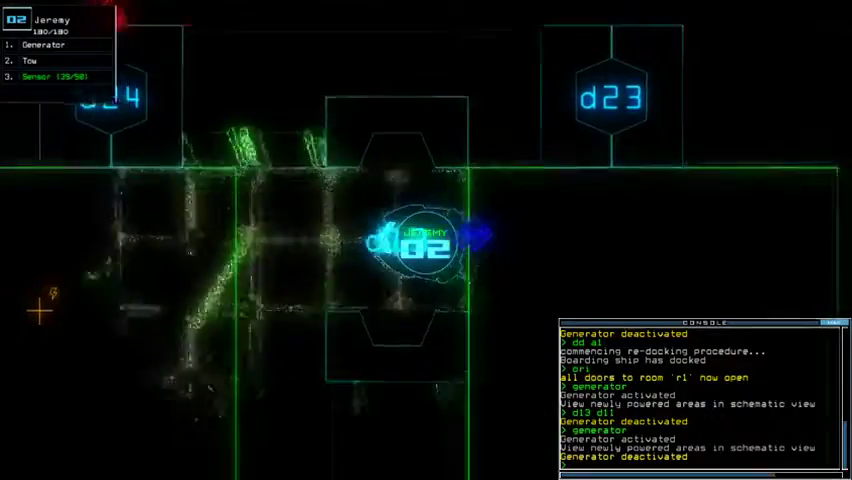
{"action": "key", "text": "Left"}
{"action": "key", "text": "Left"}
{"action": "key", "text": "Left"}
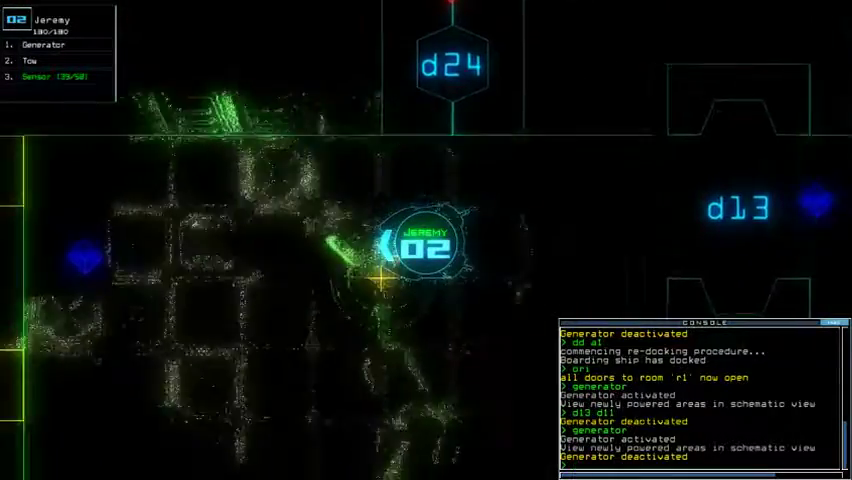
{"action": "key", "text": "Left"}
{"action": "key", "text": "Left"}
{"action": "key", "text": "Left"}
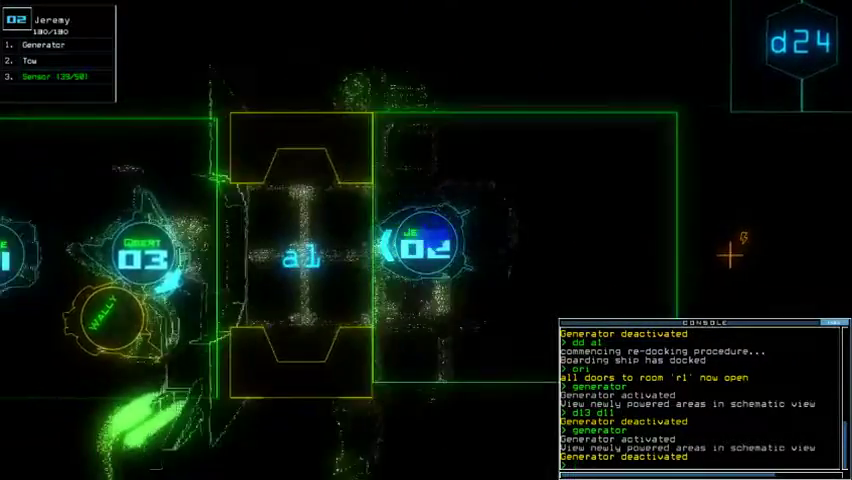
{"action": "key", "text": "Left"}
{"action": "key", "text": "Left"}
{"action": "key", "text": "Left"}
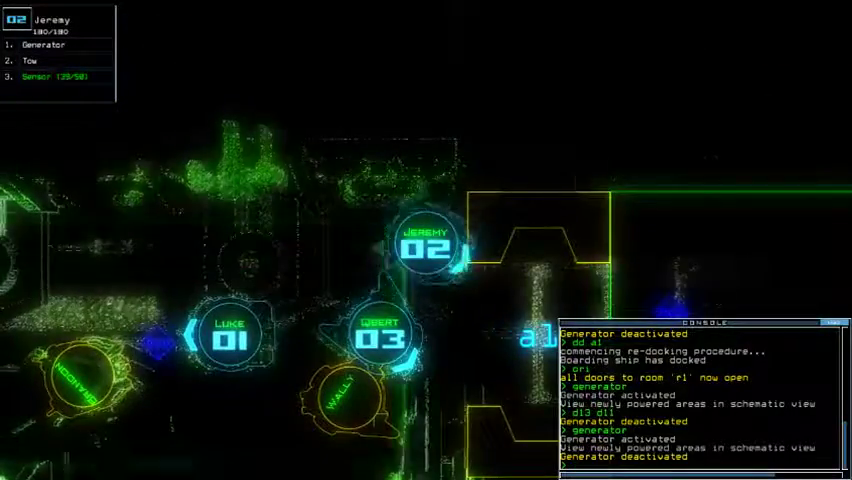
{"action": "key", "text": "space"}
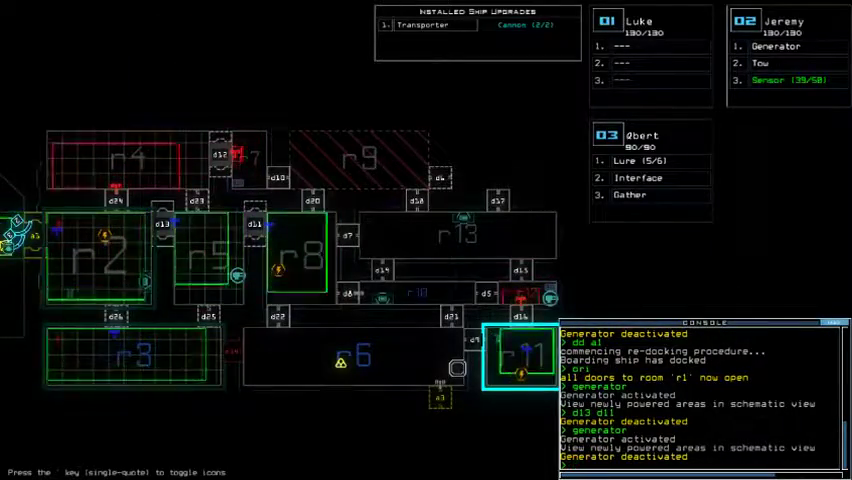
{"action": "key", "text": "Down"}
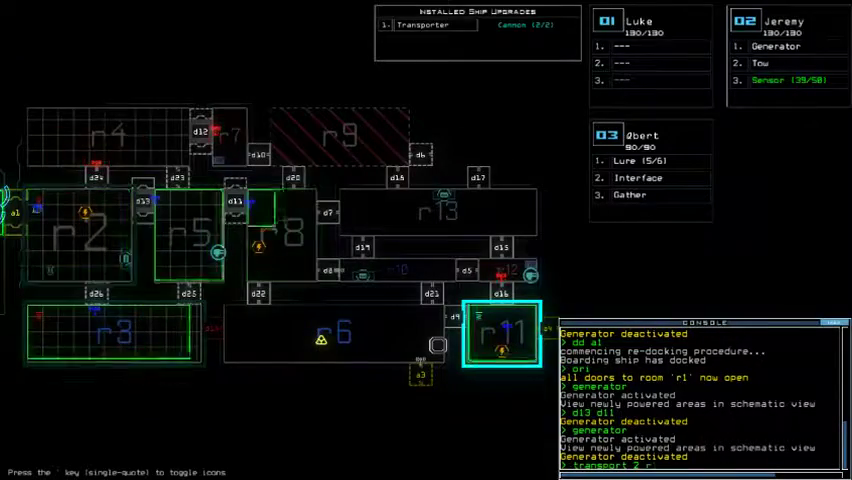
{"action": "type", "text": "generator"}
Step: Transport drone 2 to r1, reactivate the generator, toggle door d15 and re-dock at airlock a3
{"action": "key", "text": "Return"}
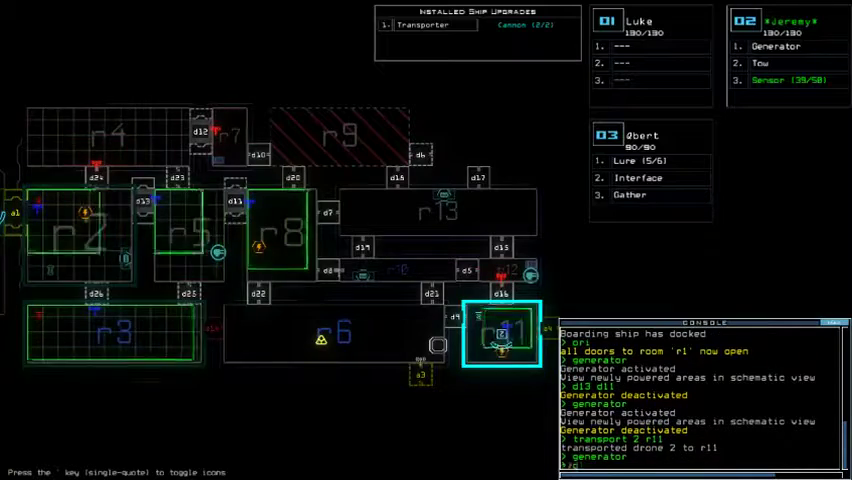
{"action": "key", "text": "Return"}
{"action": "type", "text": "d15"}
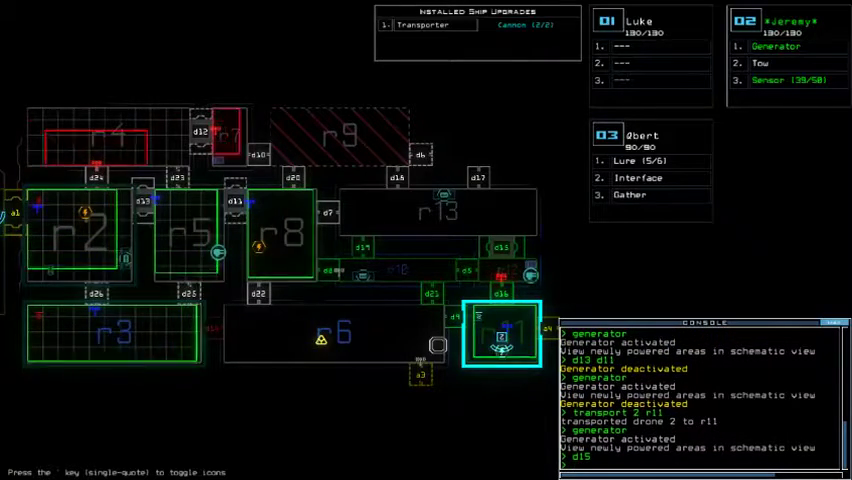
{"action": "key", "text": "Return"}
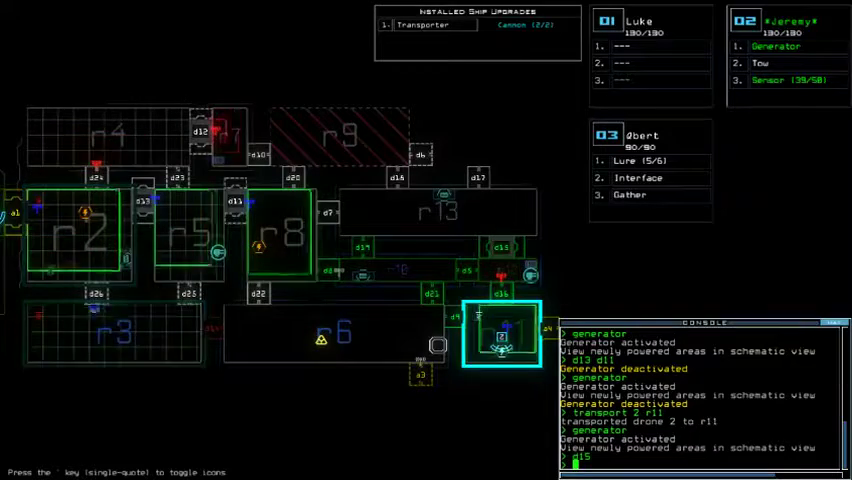
{"action": "type", "text": "dd3 a3"}
{"action": "key", "text": "Return"}
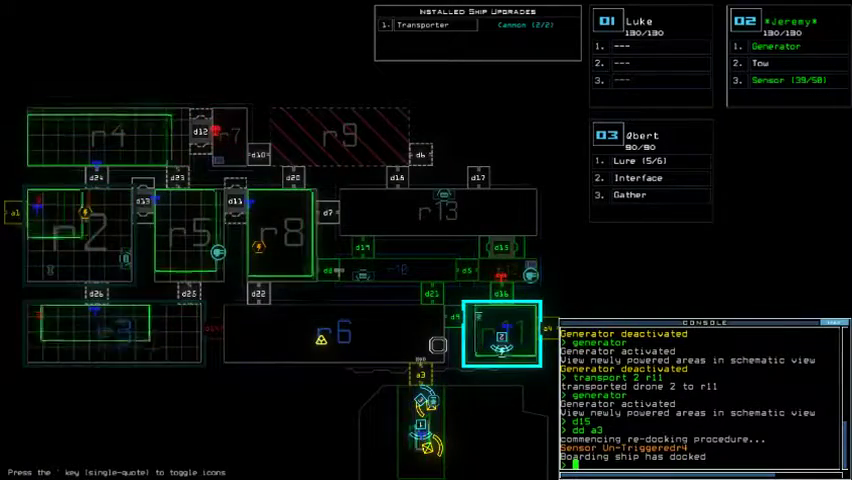
Step: Check the a3 camera, re-dock at airlock a4, flag room r3 and open all doors to r1
{"action": "key", "text": "space"}
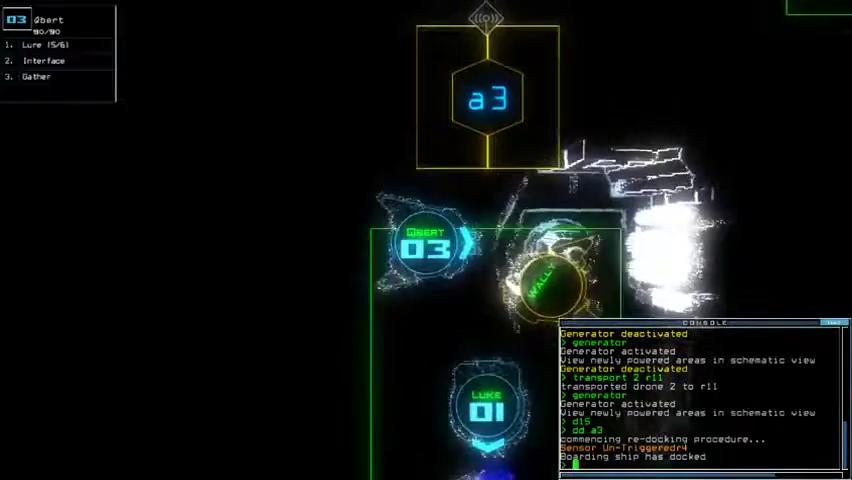
{"action": "key", "text": "space"}
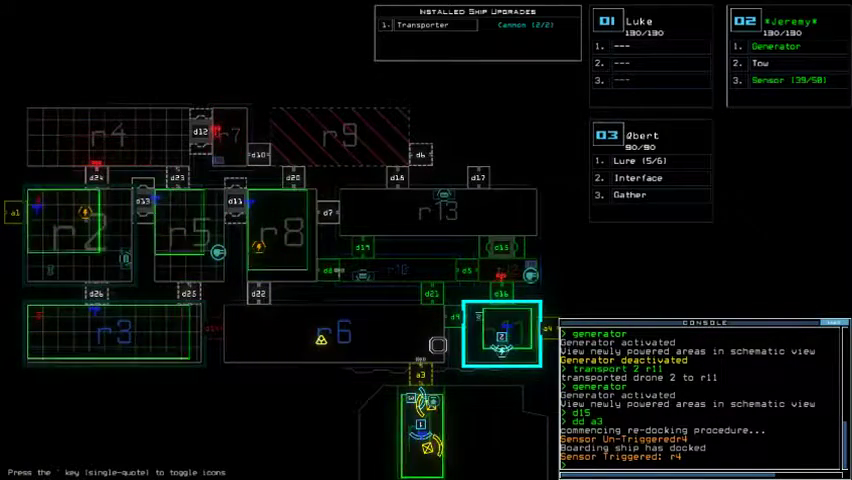
{"action": "type", "text": "d4 a4"}
{"action": "key", "text": "Return"}
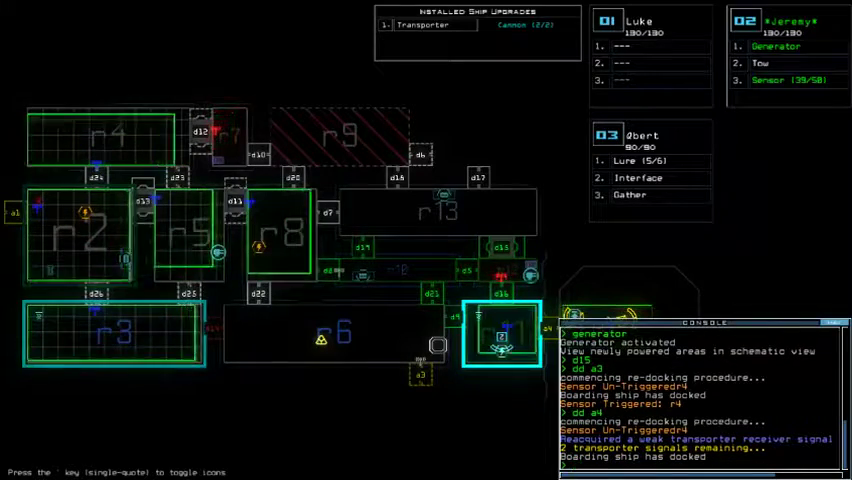
{"action": "type", "text": "flag r3"}
{"action": "key", "text": "Return"}
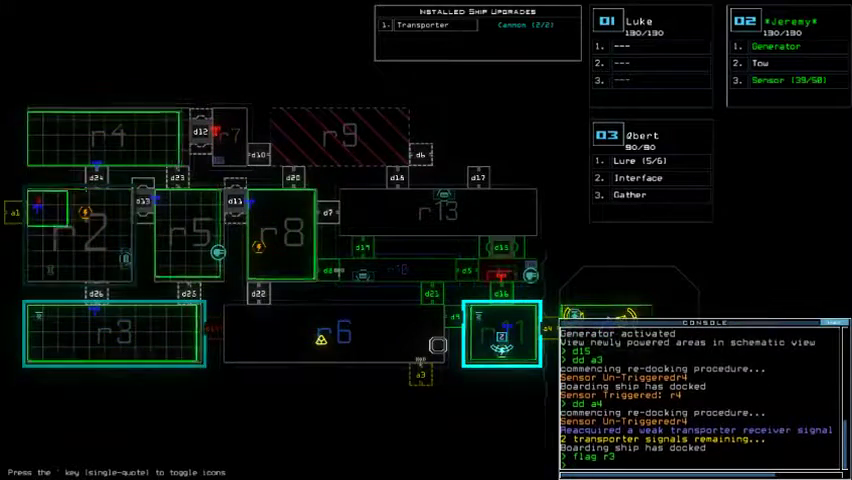
{"action": "type", "text": "d r1"}
{"action": "key", "text": "Return"}
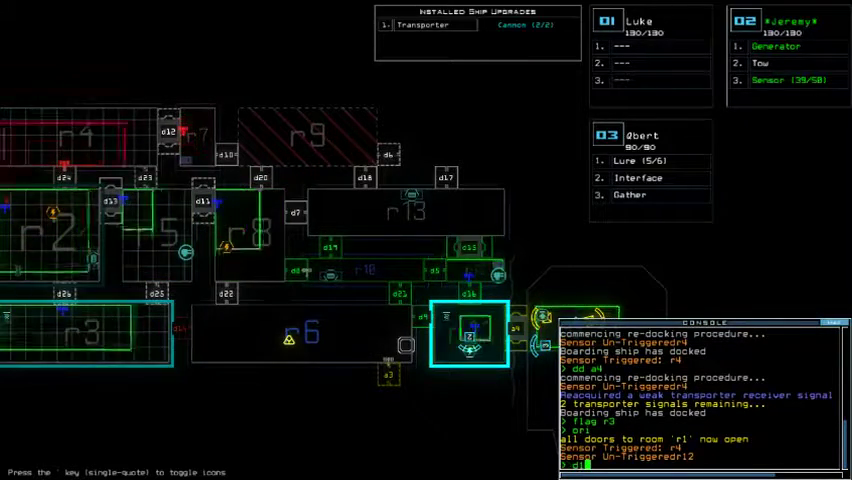
{"action": "type", "text": "5"}
Step: Toggle d15, flag room r13, retry d21 until it shuts, then follow drone 2's camera
{"action": "key", "text": "Return"}
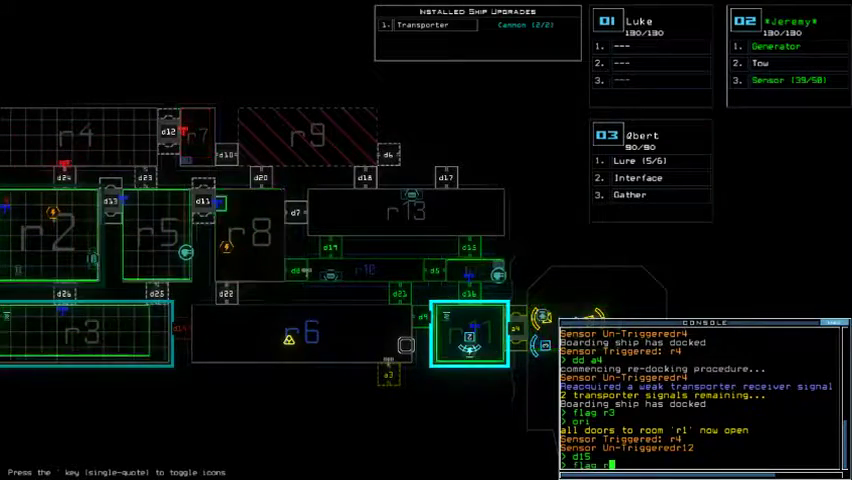
{"action": "type", "text": "13"}
{"action": "key", "text": "Return"}
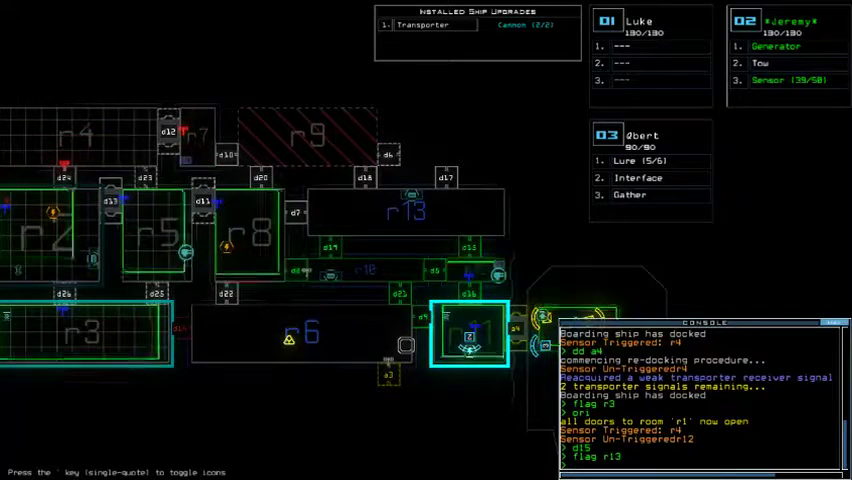
{"action": "type", "text": "21"}
{"action": "key", "text": "Return"}
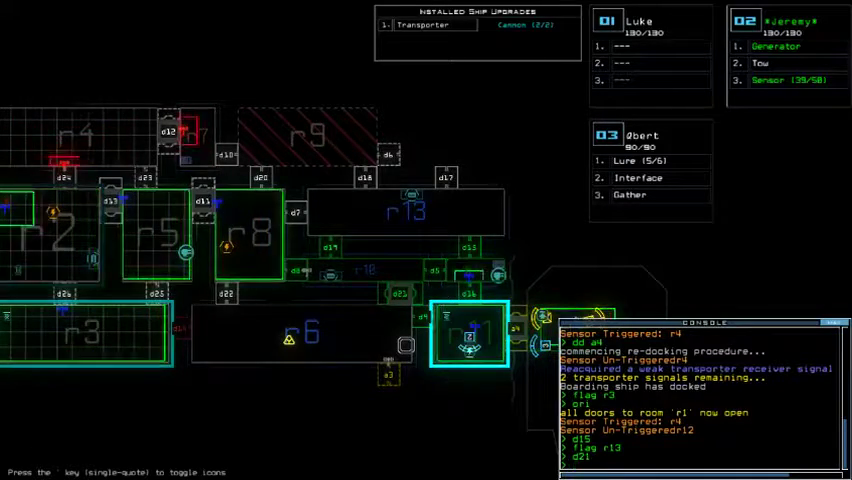
{"action": "type", "text": "d2"}
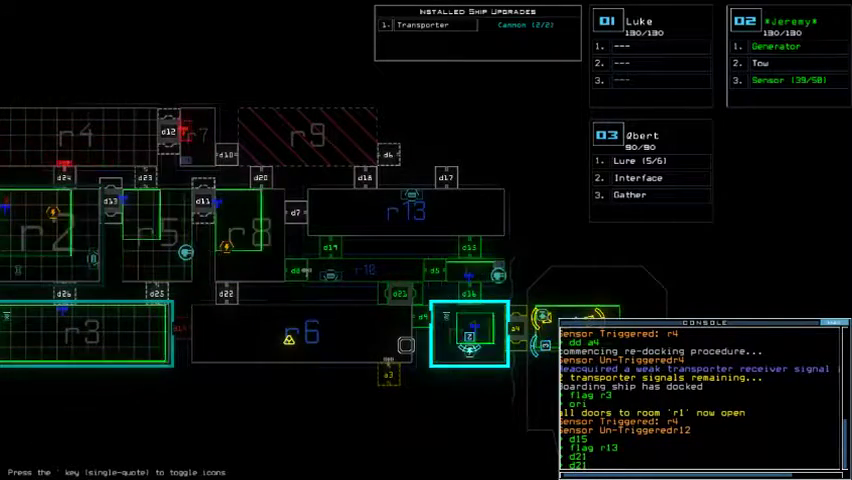
{"action": "type", "text": "1"}
{"action": "key", "text": "Return"}
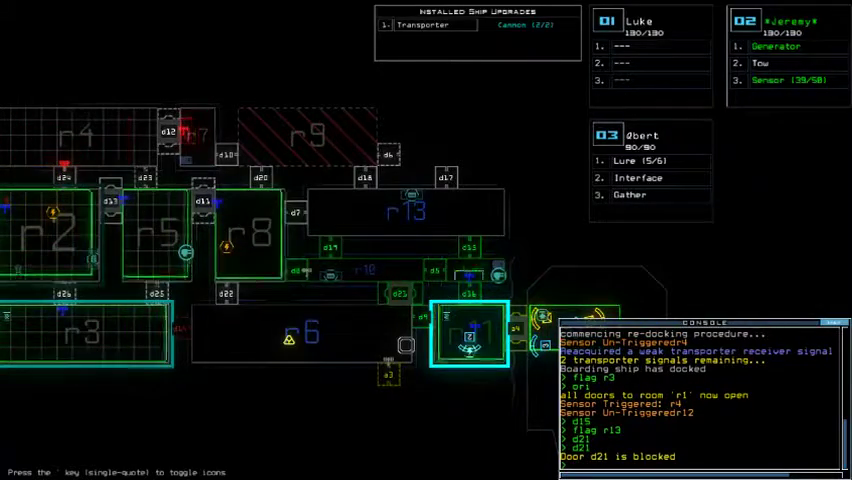
{"action": "key", "text": "space"}
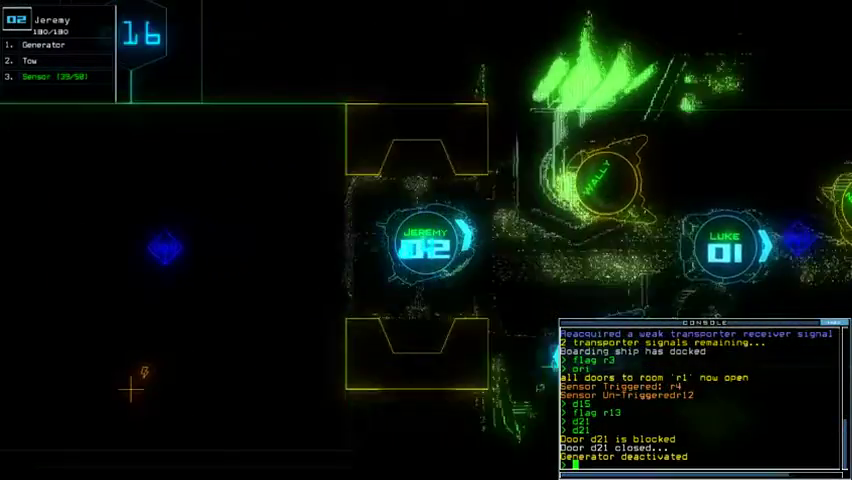
Step: Re-dock the ship at airlock a1 and toggle the generator from the docking bay
{"action": "key", "text": "space"}
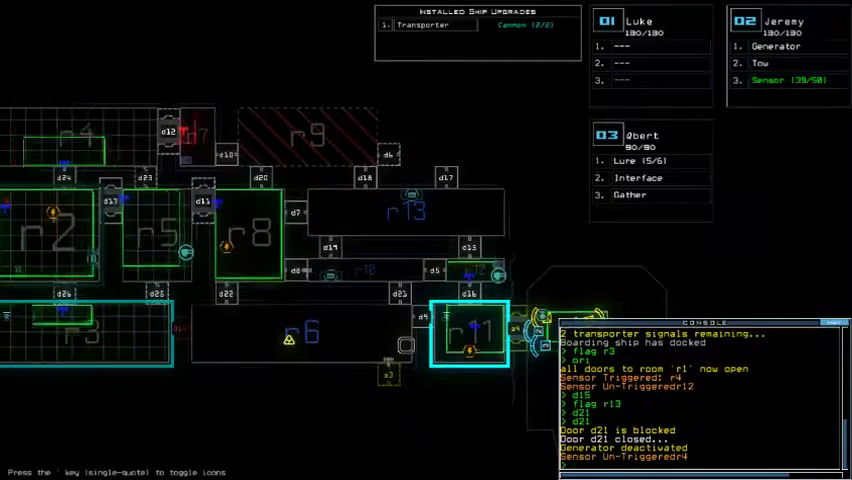
{"action": "type", "text": "dd4"}
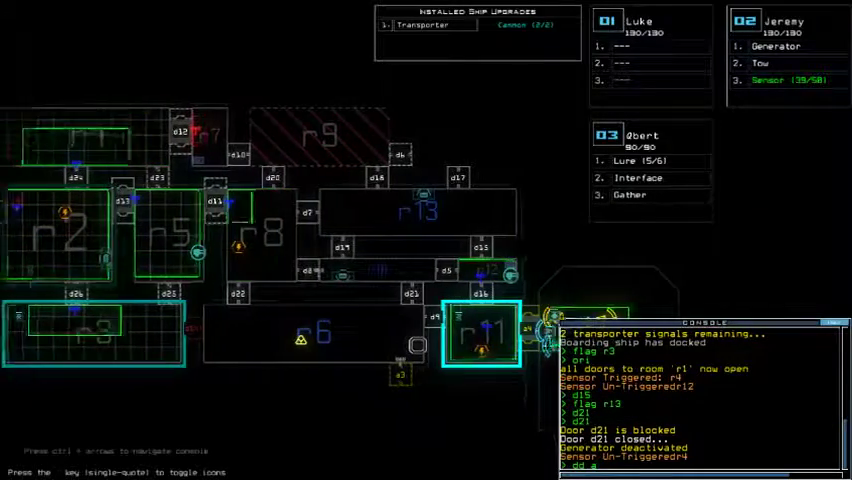
{"action": "key", "text": "Return"}
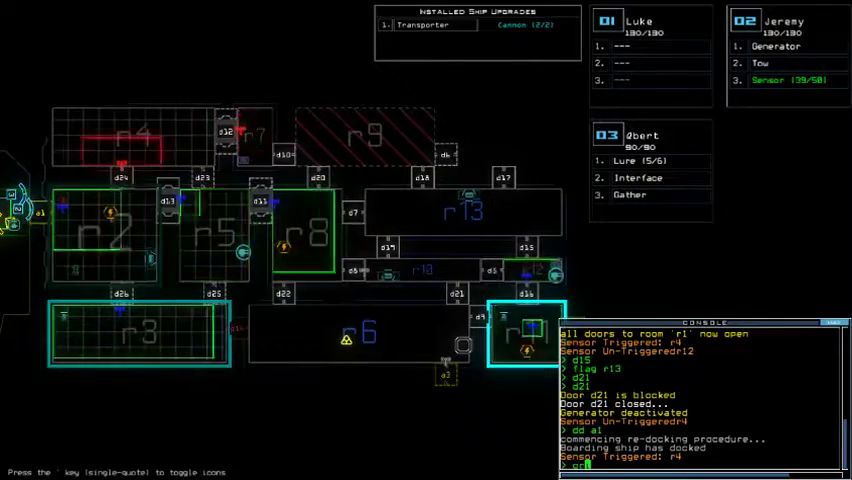
{"action": "key", "text": "space"}
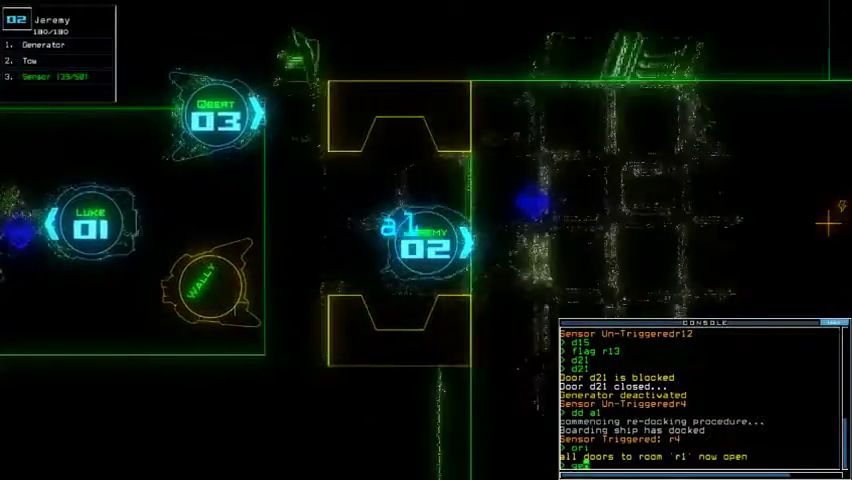
{"action": "type", "text": "generator"}
{"action": "key", "text": "Return"}
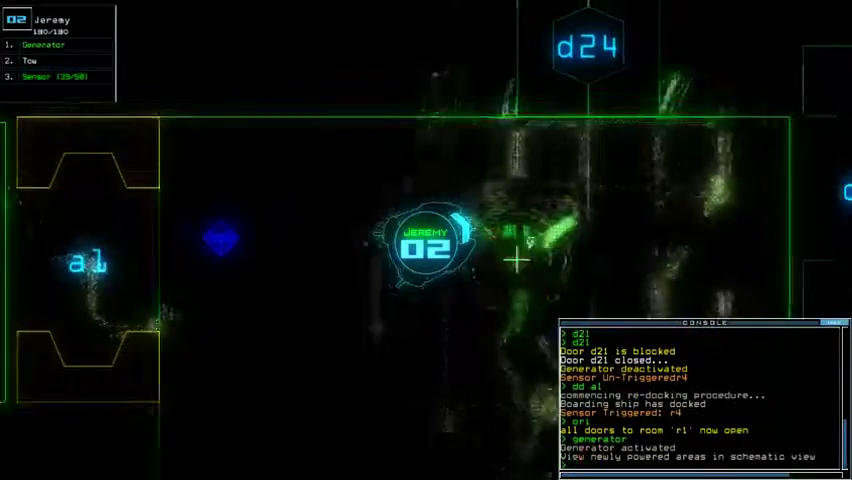
{"action": "key", "text": "space"}
{"action": "type", "text": "d13 d11"}
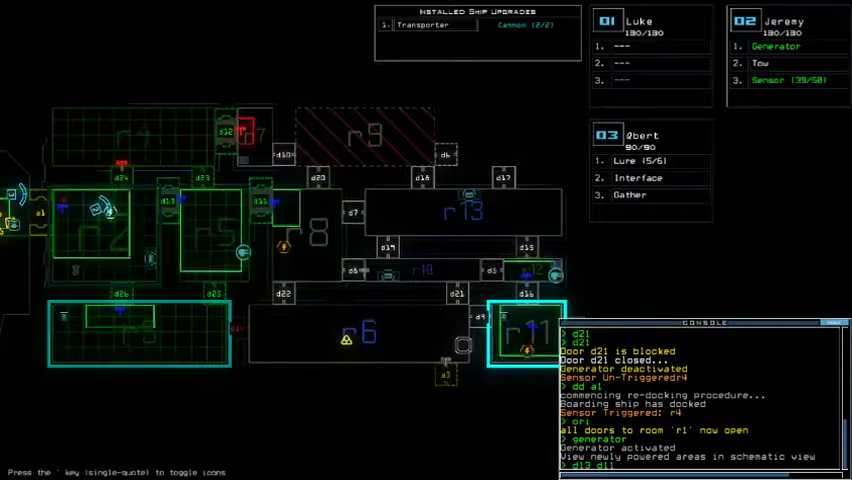
Step: Toggle doors d13 and d11, then start re-docking the ship at airlock a4
{"action": "key", "text": "Return"}
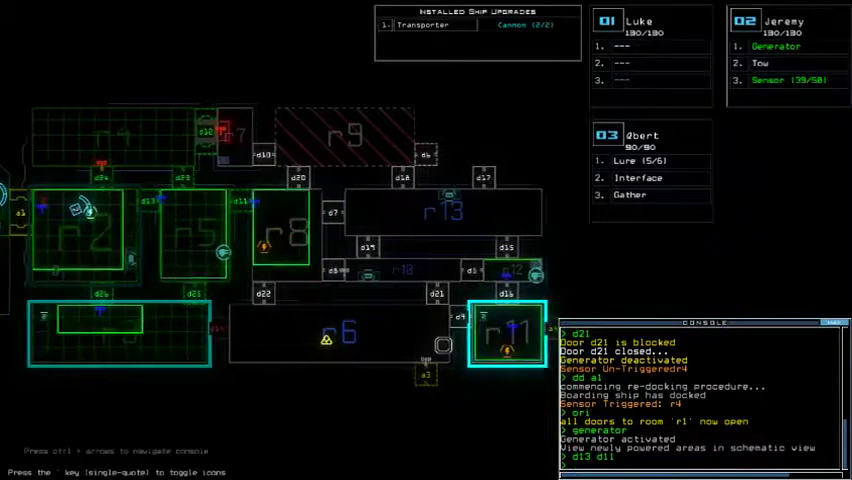
{"action": "key", "text": "space"}
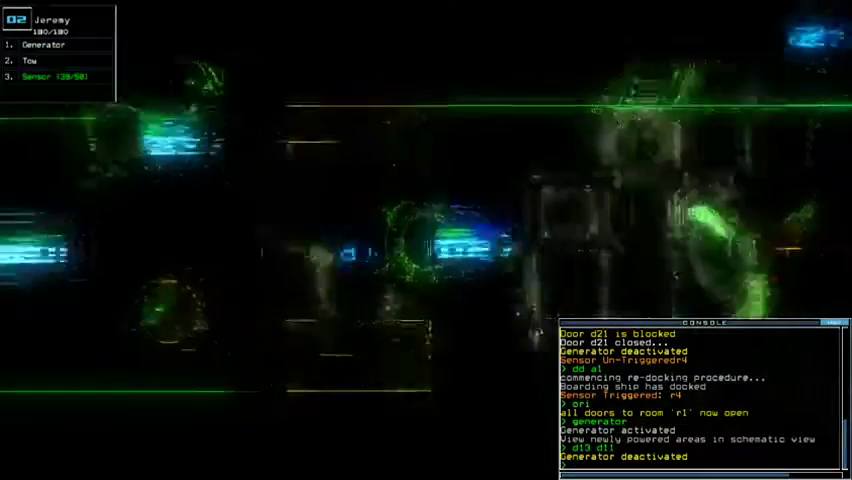
{"action": "key", "text": "space"}
{"action": "type", "text": "dd a4"}
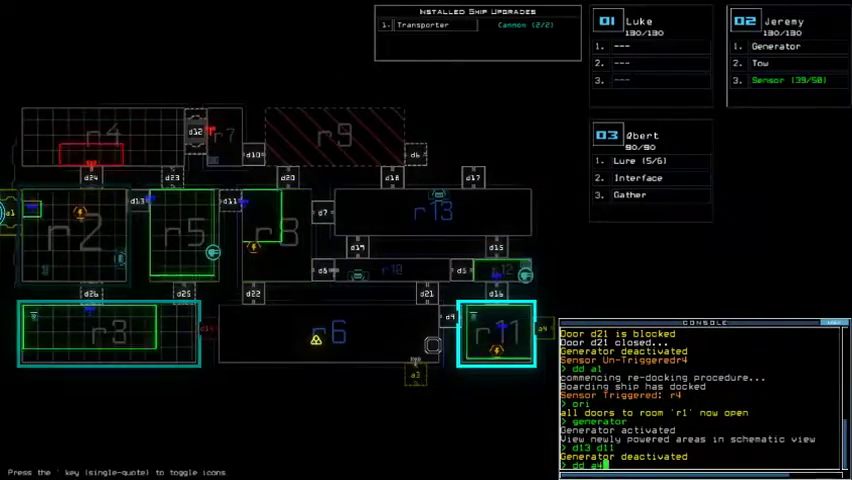
{"action": "key", "text": "Return"}
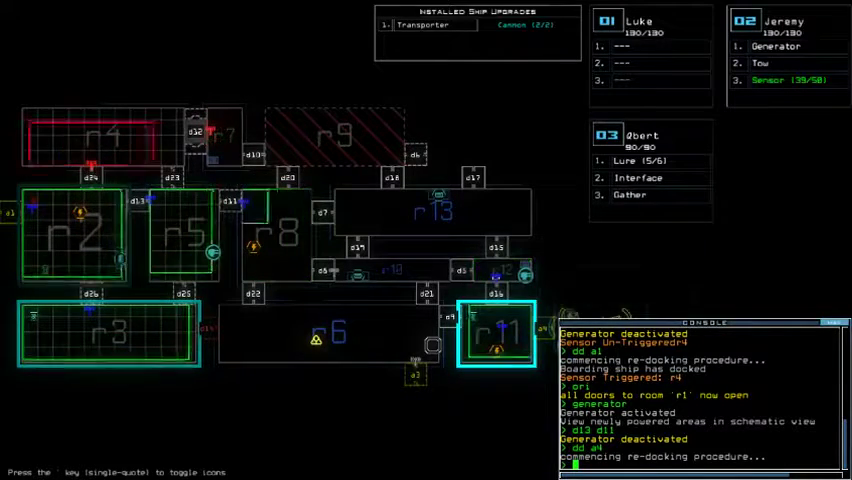
{"action": "type", "text": "or"}
Step: Open all doors to r1, take control of drone 3 and power up the generator
{"action": "key", "text": "Return"}
{"action": "key", "text": "space"}
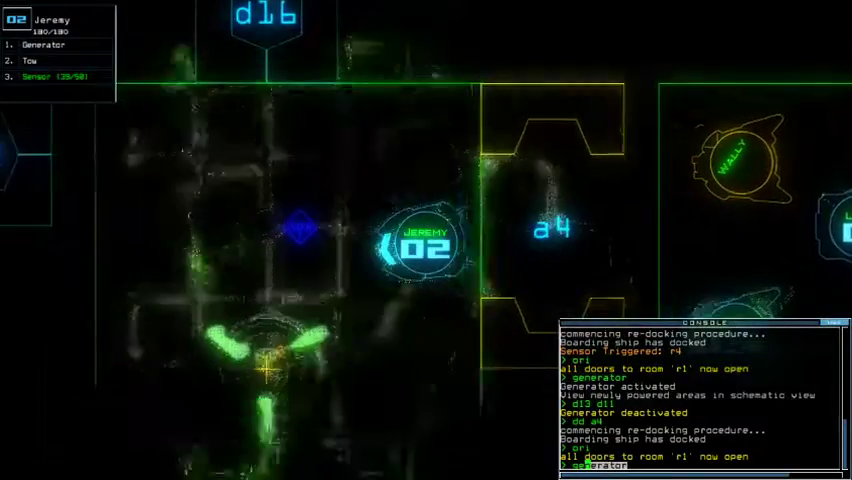
{"action": "type", "text": "generatori"}
{"action": "key", "text": "Return"}
{"action": "type", "text": "generator"}
{"action": "key", "text": "Return"}
{"action": "key", "text": "3"}
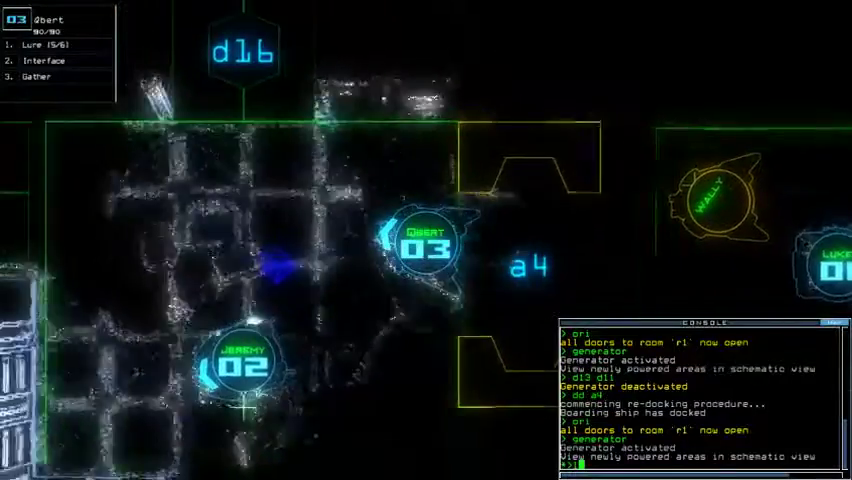
{"action": "type", "text": "1d9"}
Step: Move drone 3 to d9, close the surrounding doors, recover the lure and go through d8
{"action": "key", "text": "Return"}
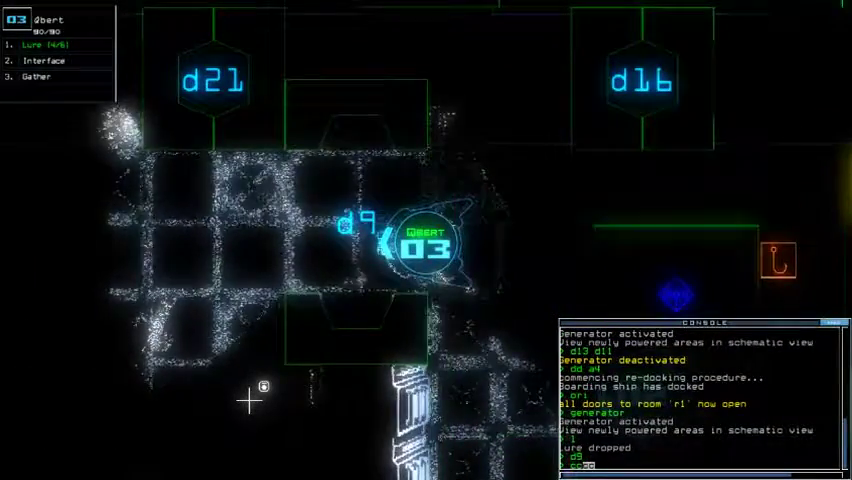
{"action": "key", "text": "Return"}
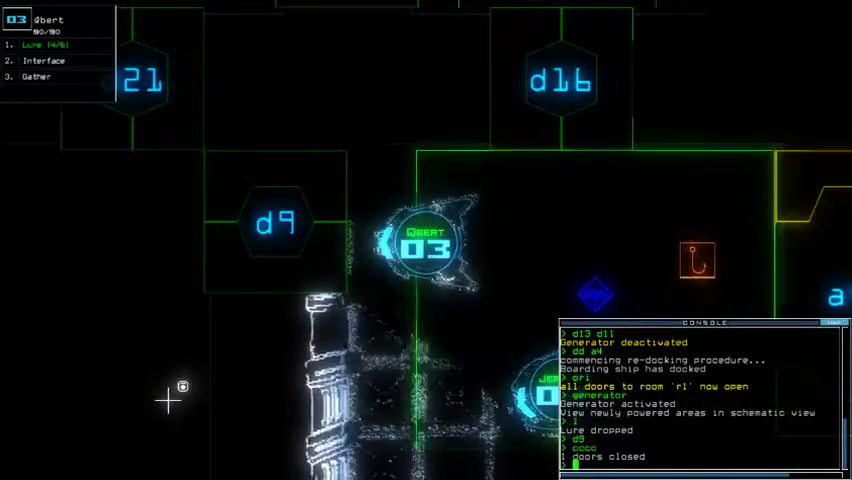
{"action": "type", "text": "pr1"}
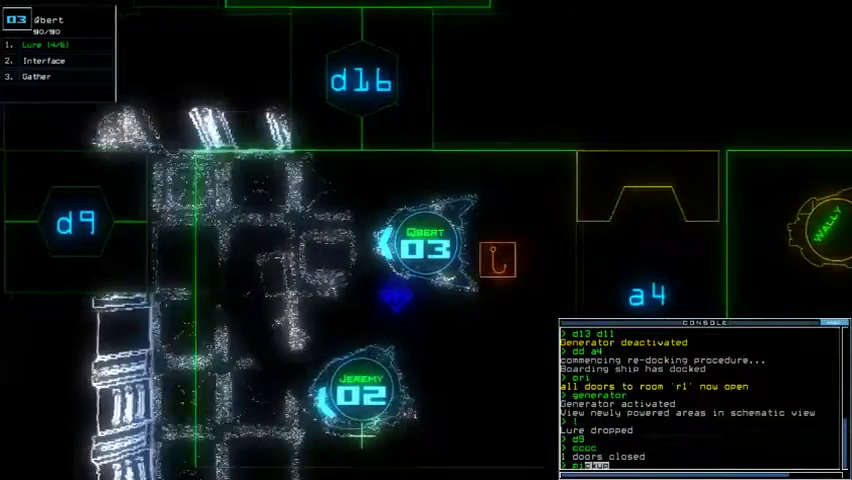
{"action": "key", "text": "Return"}
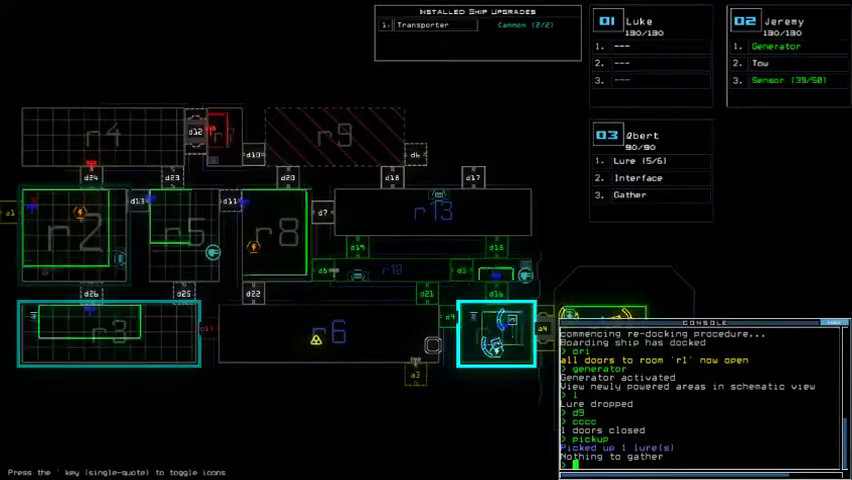
{"action": "type", "text": "d8"}
{"action": "key", "text": "Return"}
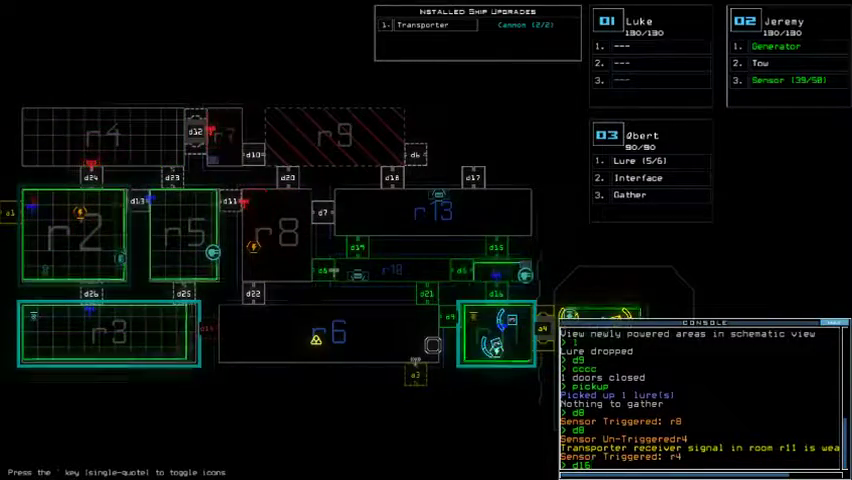
{"action": "type", "text": "d16"}
Step: Send drone 3 through d16, drop a lure, head for d5 and switch on the ship's defenses
{"action": "key", "text": "Return"}
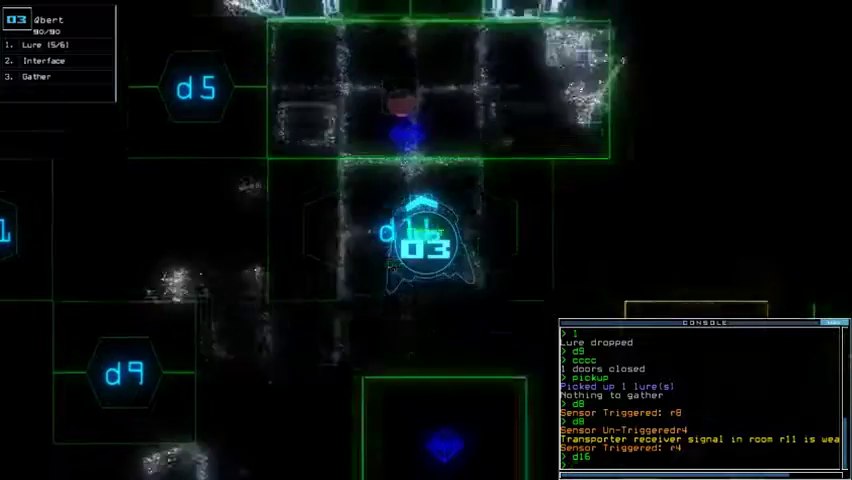
{"action": "type", "text": "l"}
{"action": "key", "text": "Return"}
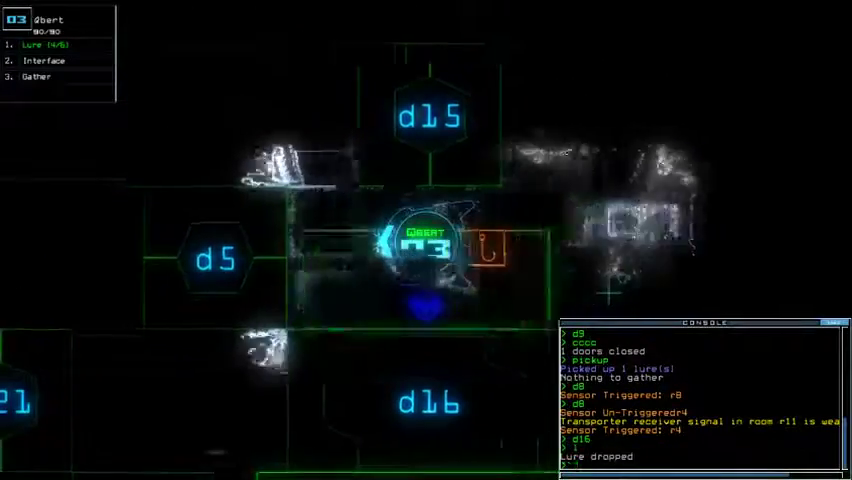
{"action": "type", "text": "d5"}
{"action": "key", "text": "Return"}
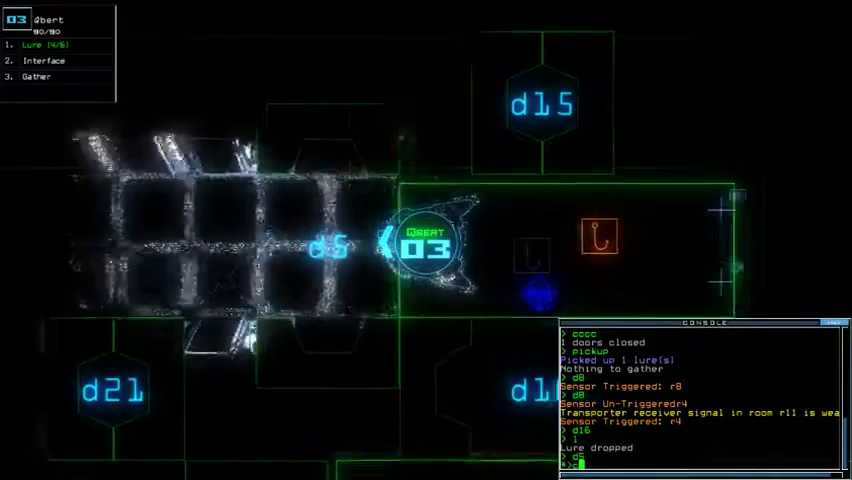
{"action": "type", "text": "ccc"}
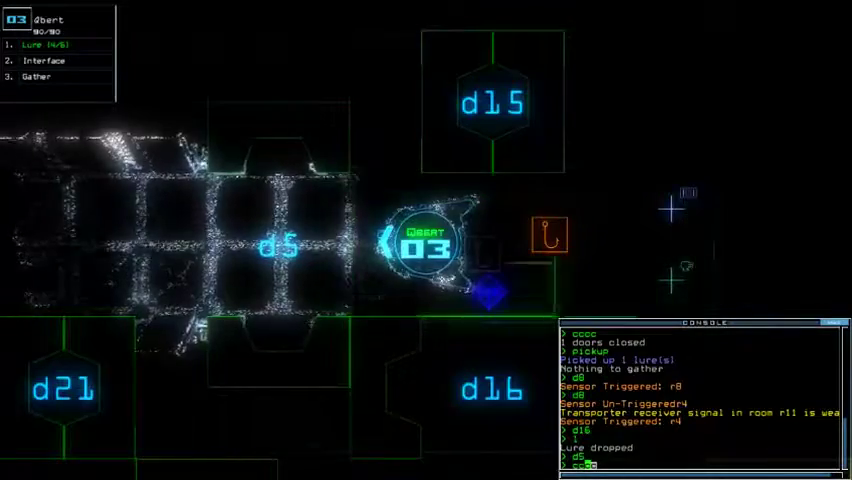
{"action": "key", "text": "Return"}
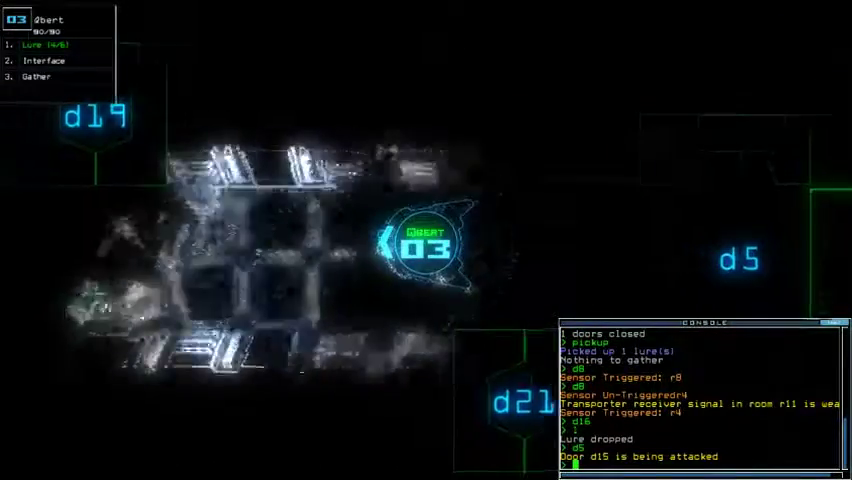
{"action": "key", "text": "space"}
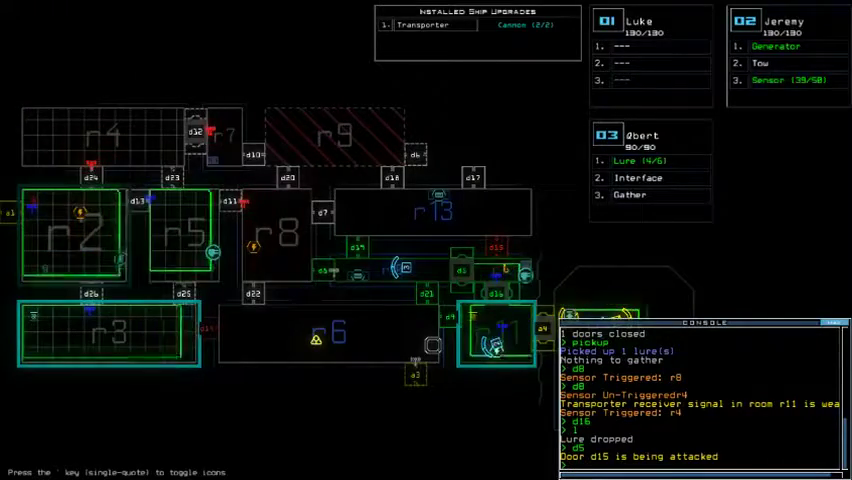
{"action": "key", "text": "space"}
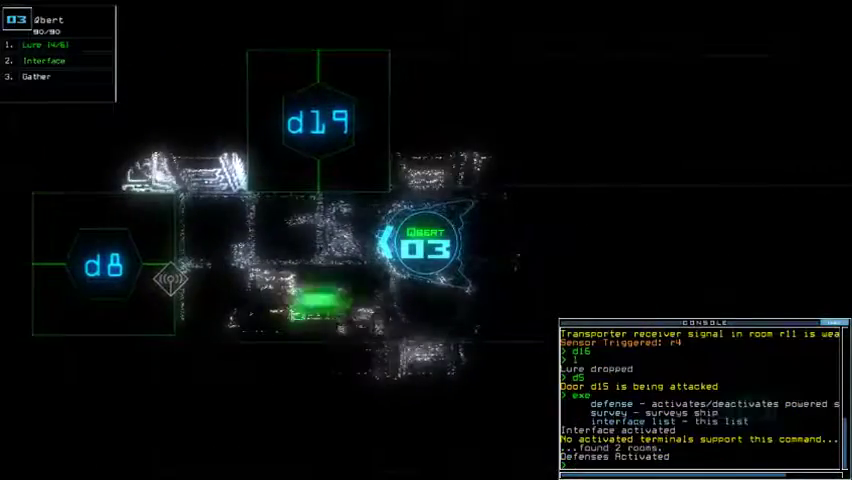
Step: Toggle doors d5, d15 and d16, then pulse the defenses to kill the enemies in r12
{"action": "key", "text": "space"}
{"action": "type", "text": "d5 d15 d16"}
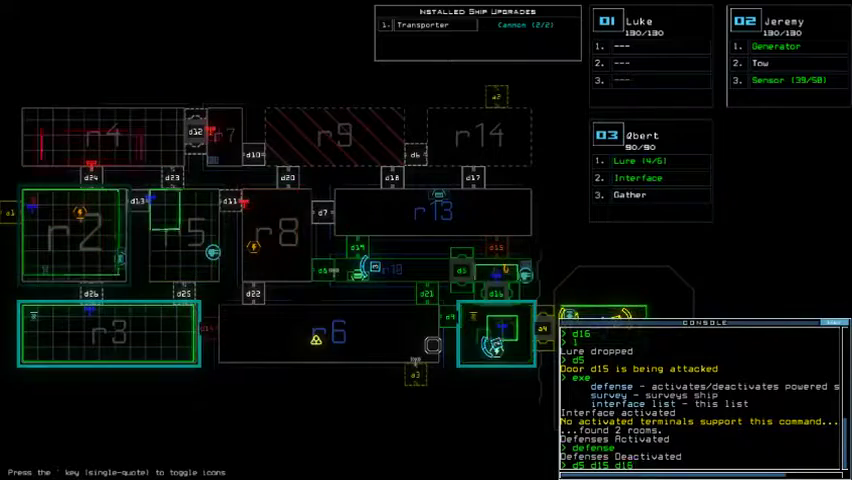
{"action": "type", "text": "d15"}
{"action": "key", "text": "Return"}
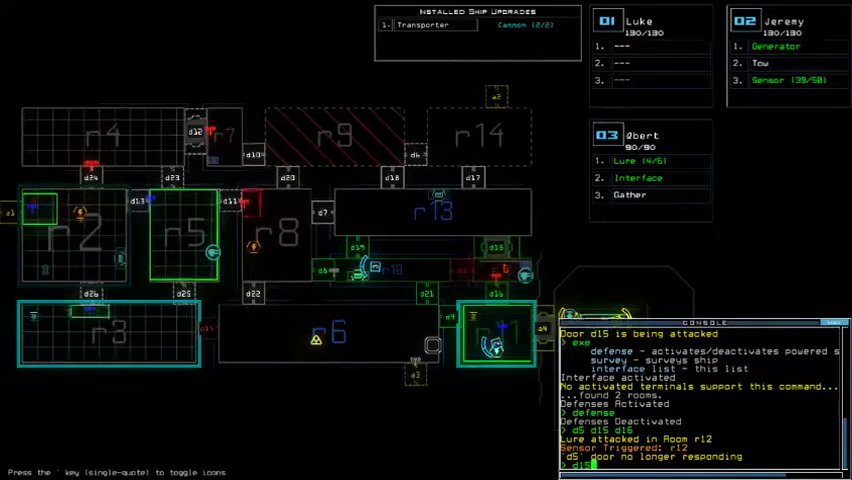
{"action": "key", "text": "Return"}
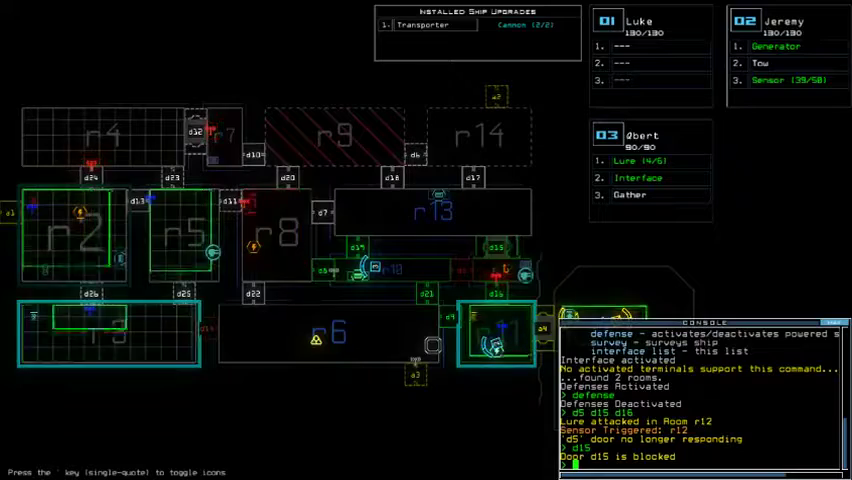
{"action": "type", "text": "defense"}
{"action": "key", "text": "Return"}
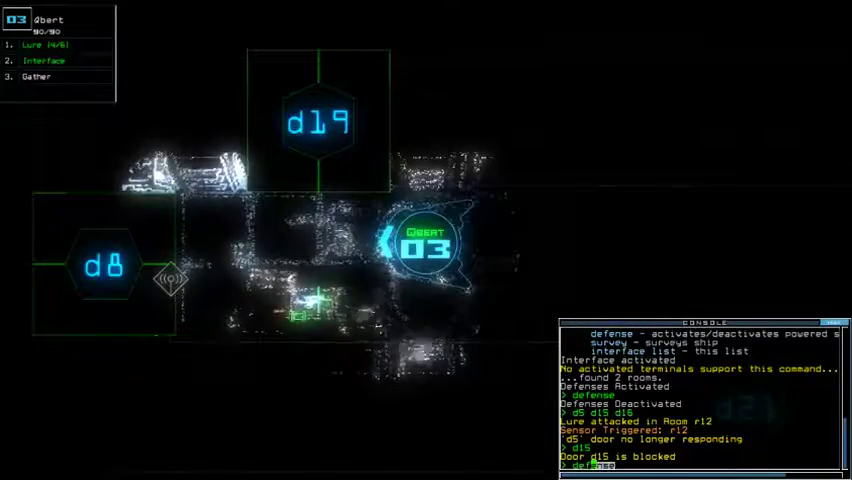
{"action": "key", "text": "Return"}
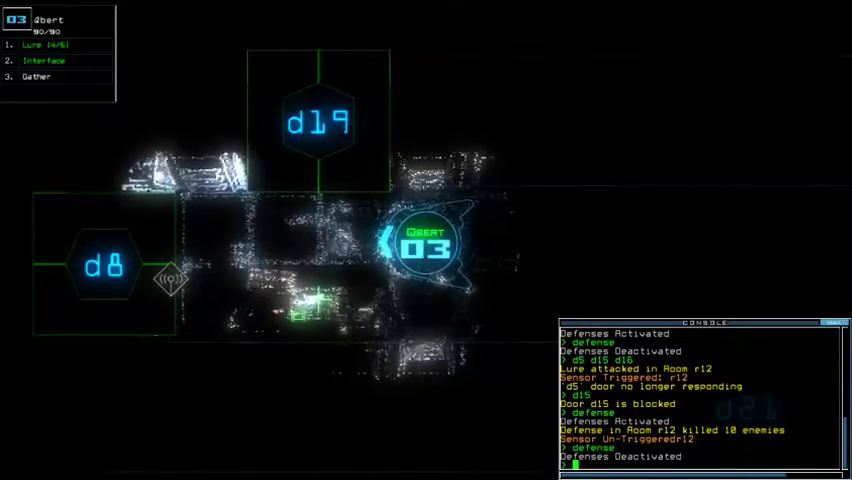
{"action": "type", "text": "2"}
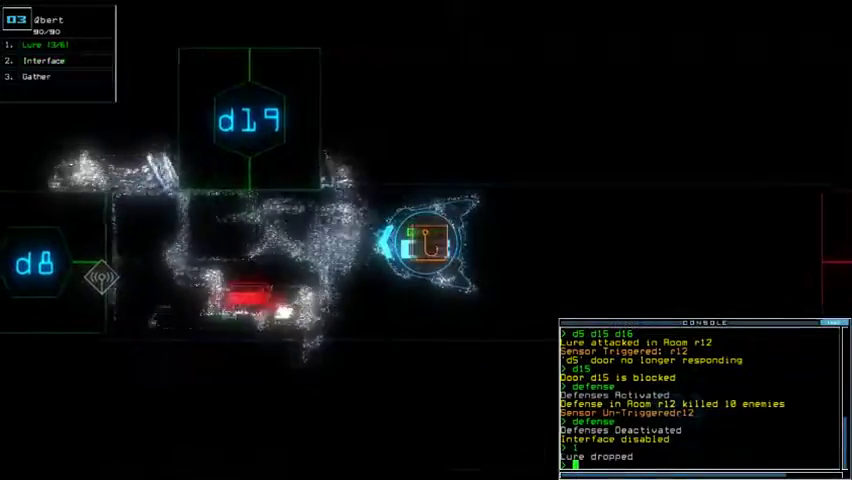
{"action": "type", "text": "1d18"}
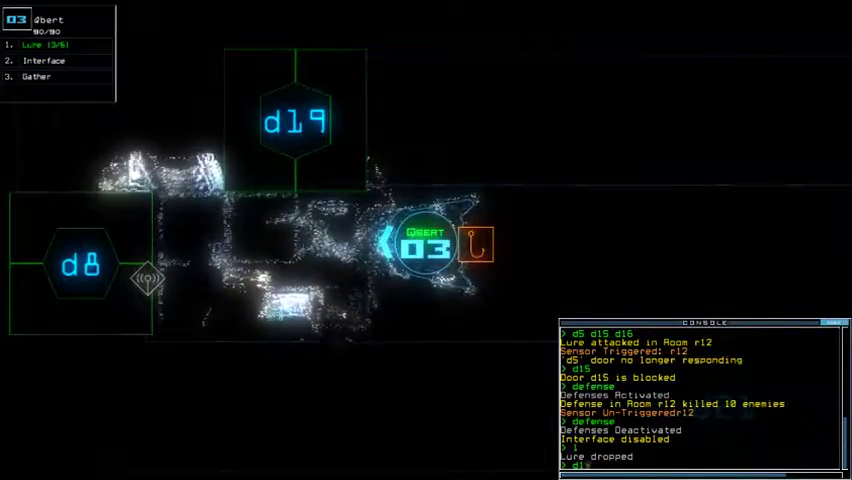
Step: Send drone 3 to d19 and drones 2 and 3 back to r1, checking their cameras
{"action": "key", "text": "Return"}
{"action": "type", "text": "1"}
{"action": "key", "text": "Return"}
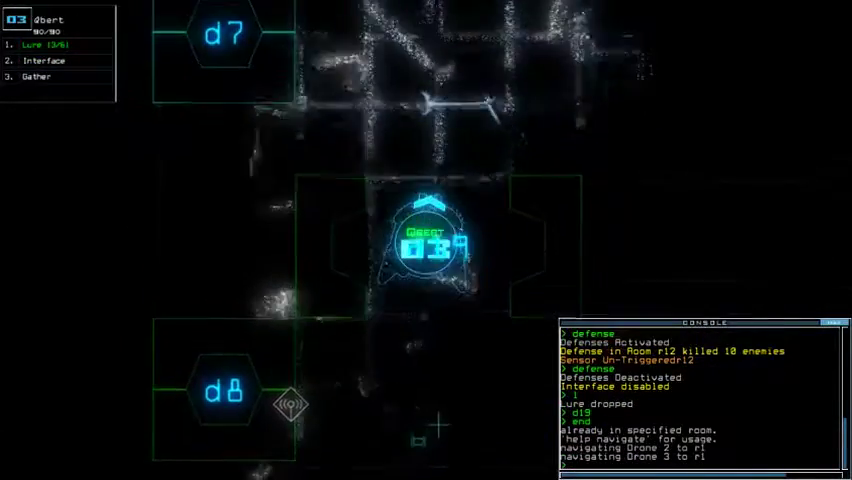
{"action": "key", "text": "space"}
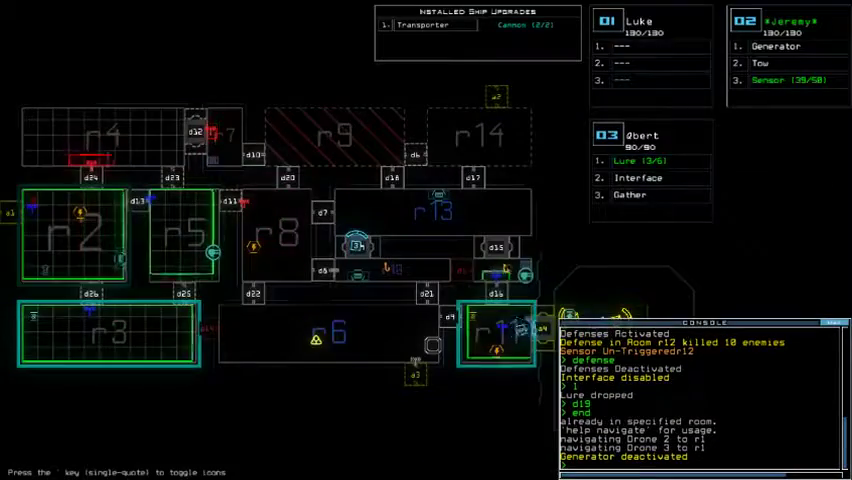
{"action": "key", "text": "space"}
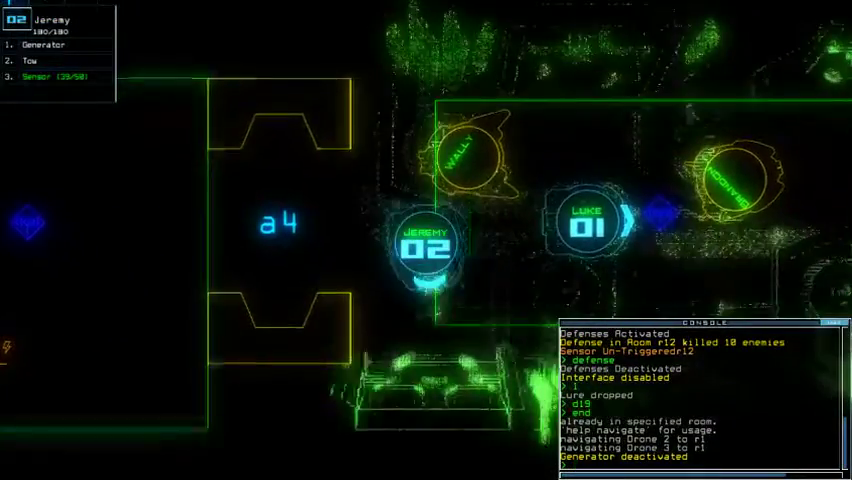
{"action": "key", "text": "3"}
{"action": "key", "text": "space"}
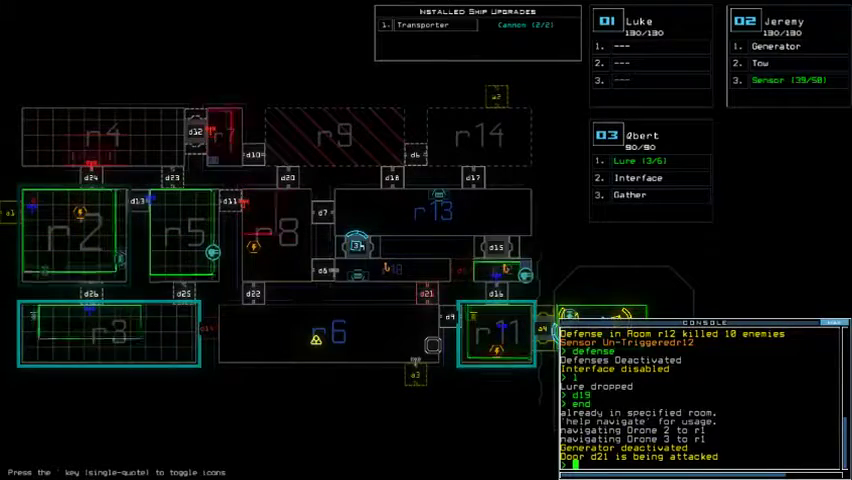
Step: Watch drones 2 and 3 arrive and power the generator up again
{"action": "key", "text": "space"}
{"action": "key", "text": "3"}
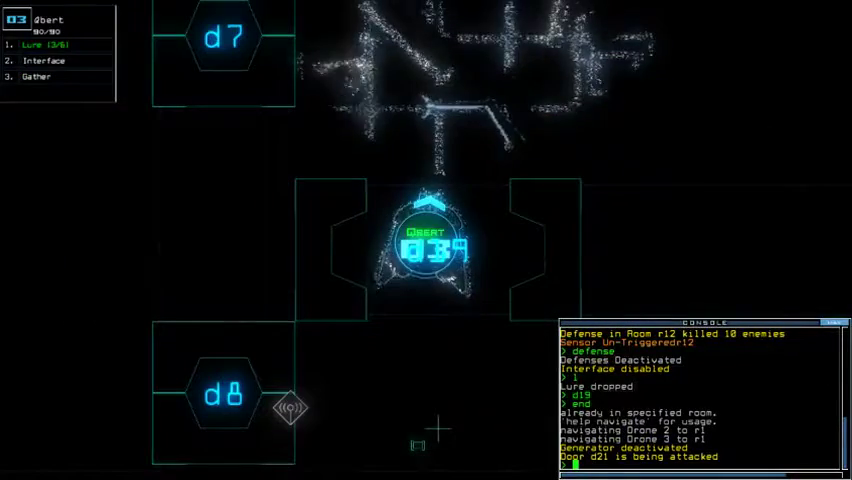
{"action": "key", "text": "2"}
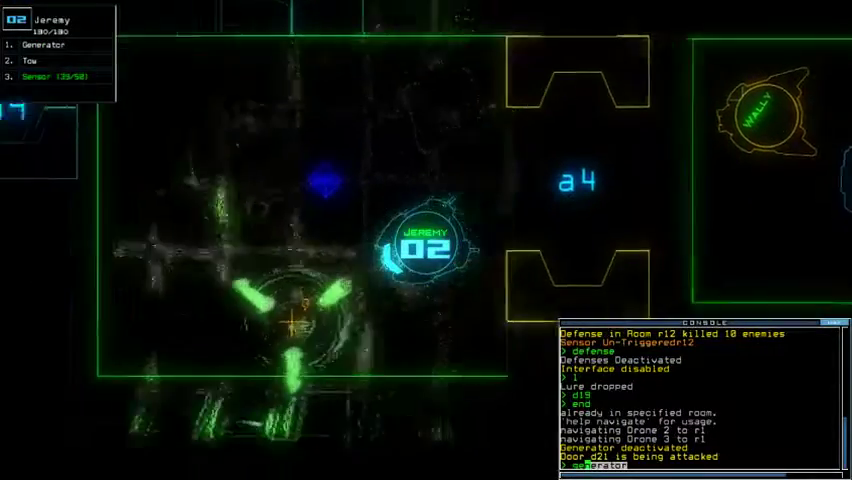
{"action": "key", "text": "Return"}
{"action": "key", "text": "3"}
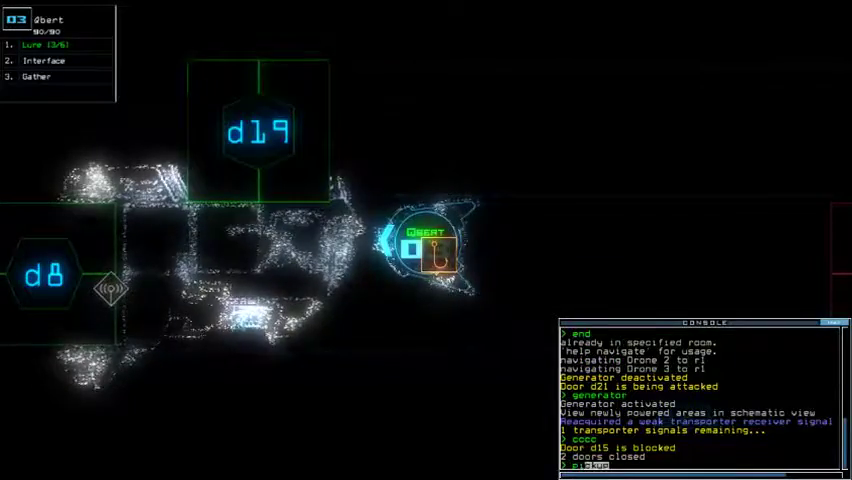
{"action": "type", "text": "ckup"}
Step: Pick up the dropped lure and move drone 3 through d19, checking the map
{"action": "key", "text": "Return"}
{"action": "type", "text": "d19"}
{"action": "key", "text": "Return"}
{"action": "type", "text": "d19"}
{"action": "key", "text": "Return"}
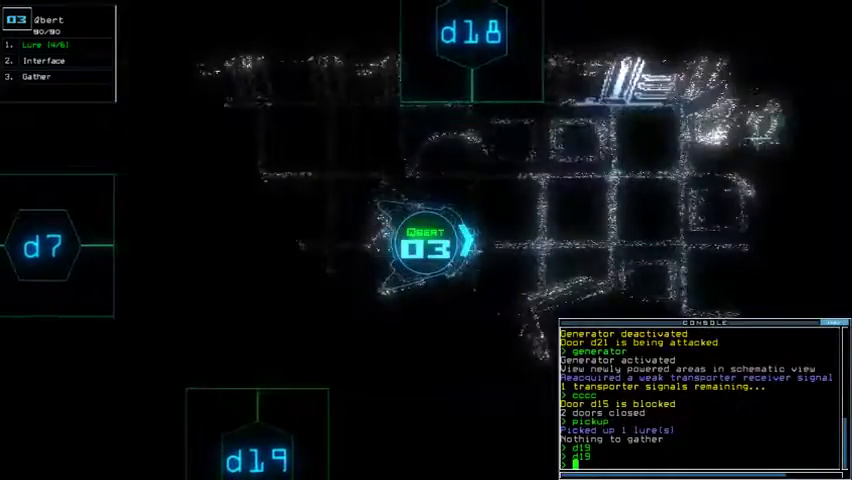
{"action": "key", "text": "space"}
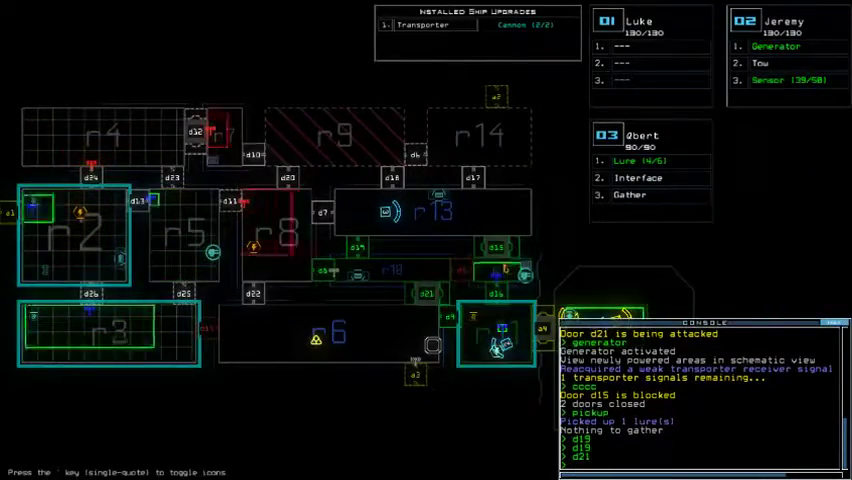
{"action": "key", "text": "space"}
{"action": "type", "text": "d2"}
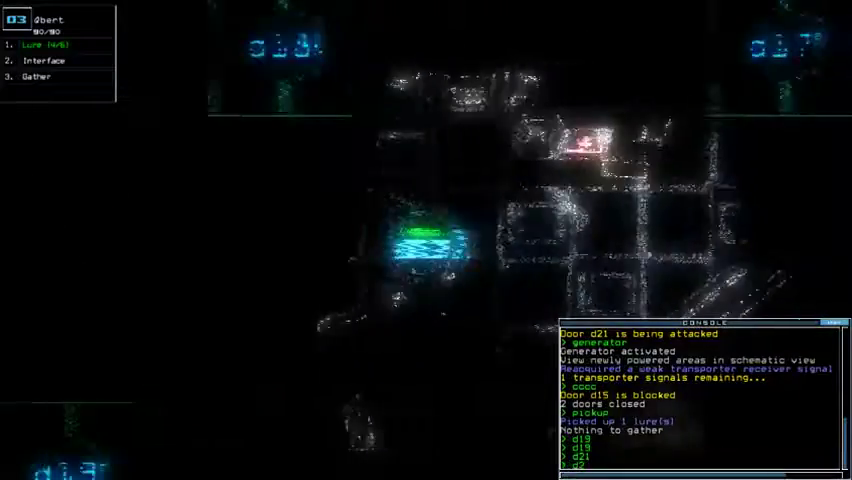
{"action": "key", "text": "space"}
{"action": "type", "text": "d21"}
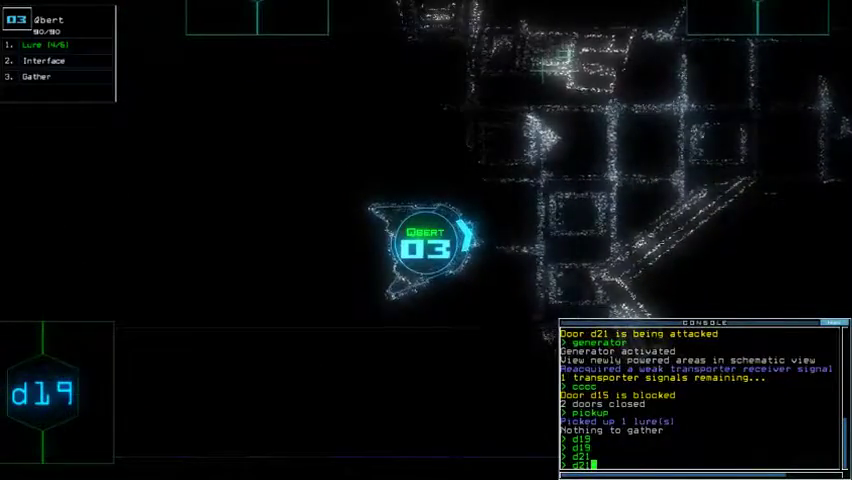
Step: Open door d21 and track drone 03 onward toward d16
{"action": "key", "text": "Return"}
{"action": "key", "text": "space"}
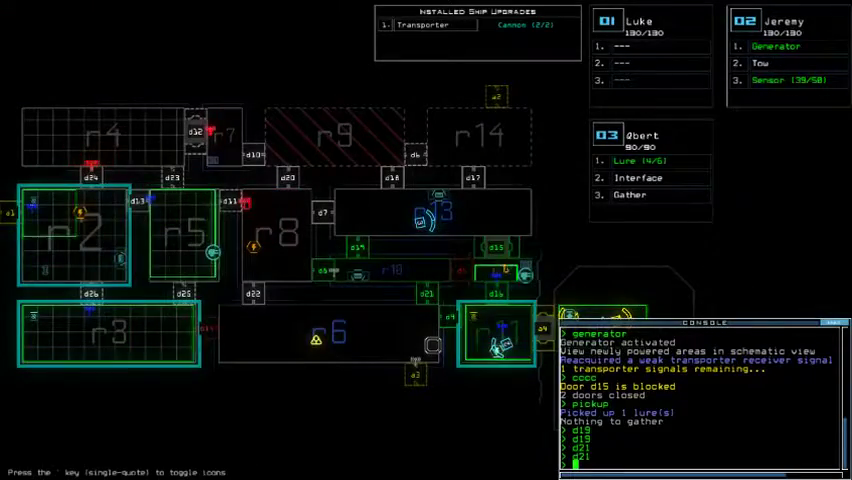
{"action": "key", "text": "space"}
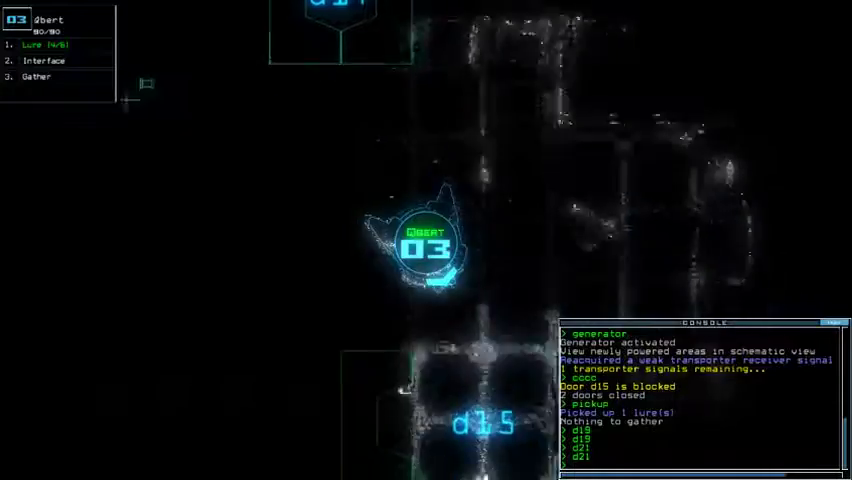
{"action": "key", "text": "space"}
{"action": "type", "text": "d16"}
Step: Swap drone 03's lure for drone 02's sensor, drop the sensor to scan, and open d16
{"action": "key", "text": "Return"}
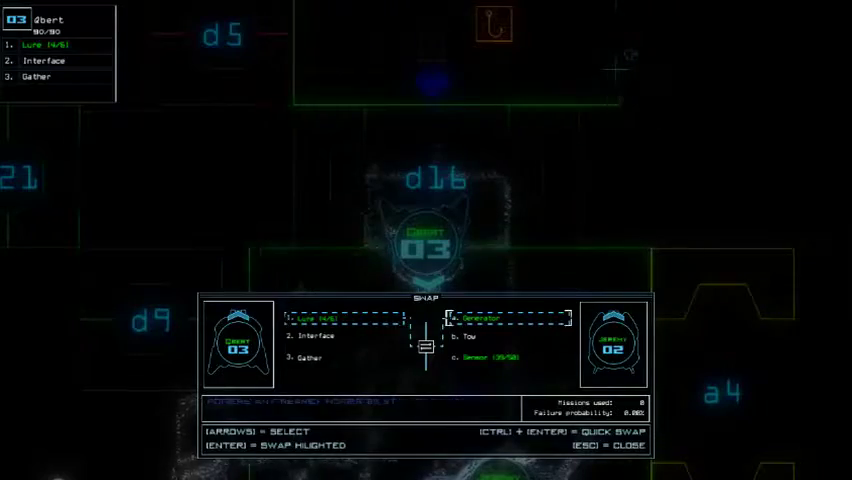
{"action": "key", "text": "ctrl+Return"}
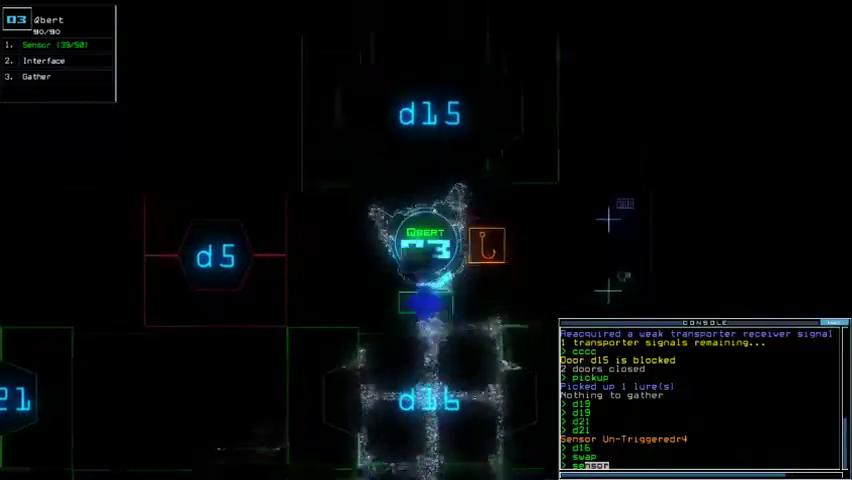
{"action": "type", "text": "nsor"}
{"action": "key", "text": "Return"}
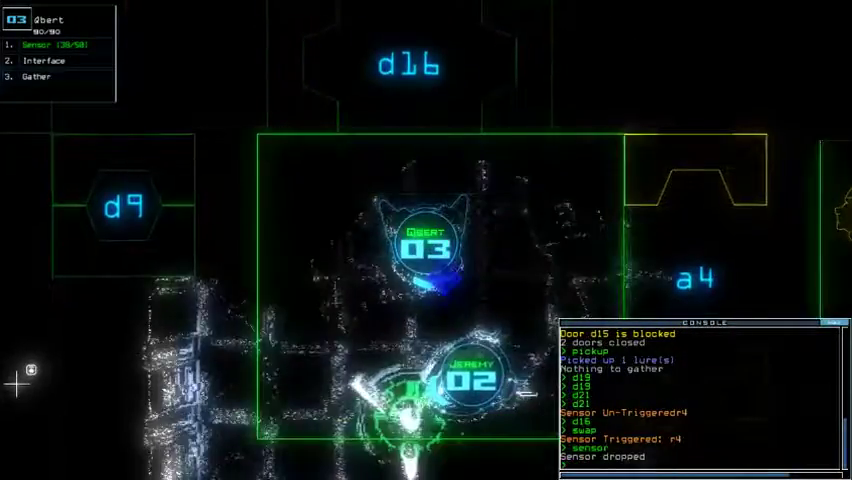
{"action": "key", "text": "Escape"}
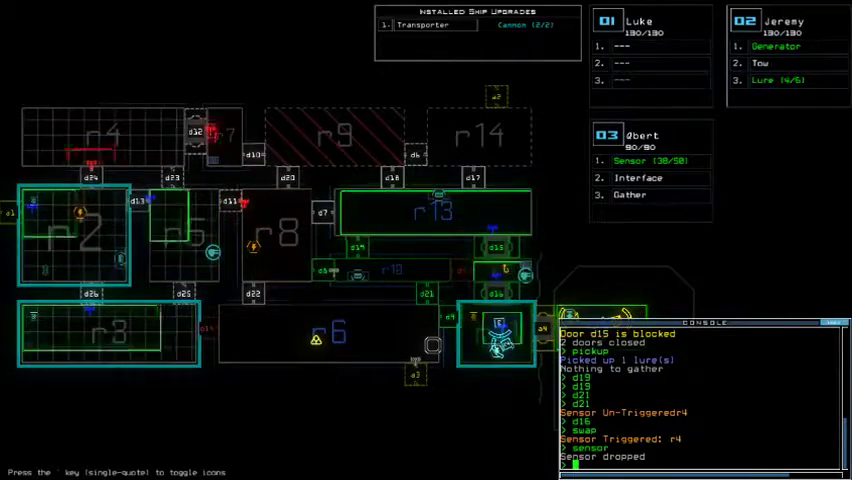
{"action": "key", "text": "Escape"}
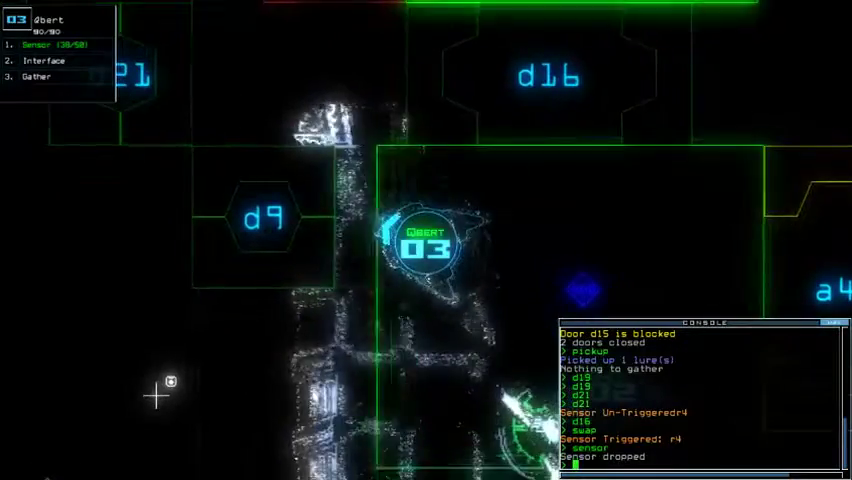
{"action": "type", "text": "d1"}
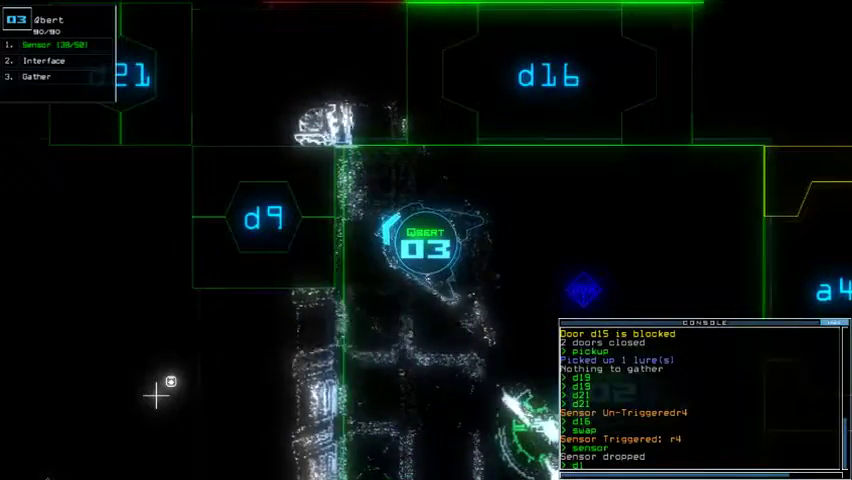
{"action": "type", "text": "6"}
{"action": "key", "text": "Return"}
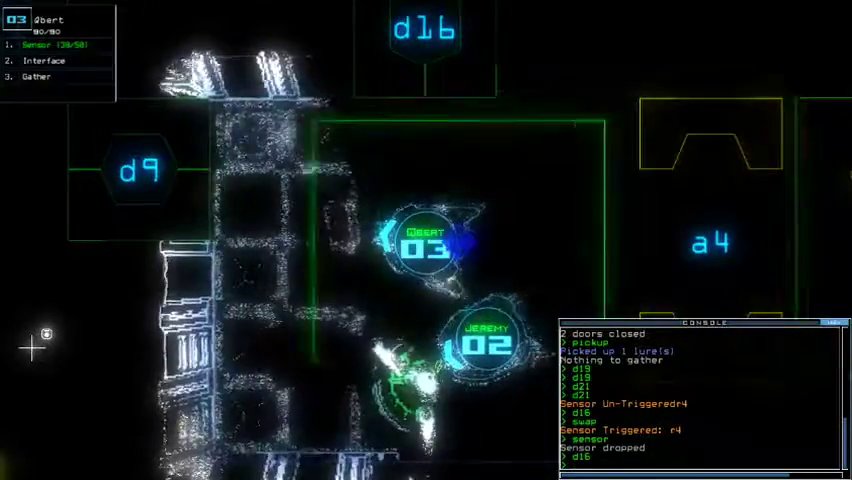
{"action": "type", "text": "2l"}
Step: Have drone 02 drop a lure, collect the nearby one, drop another and start the generator
{"action": "key", "text": "Return"}
{"action": "type", "text": "pickup"}
{"action": "key", "text": "Return"}
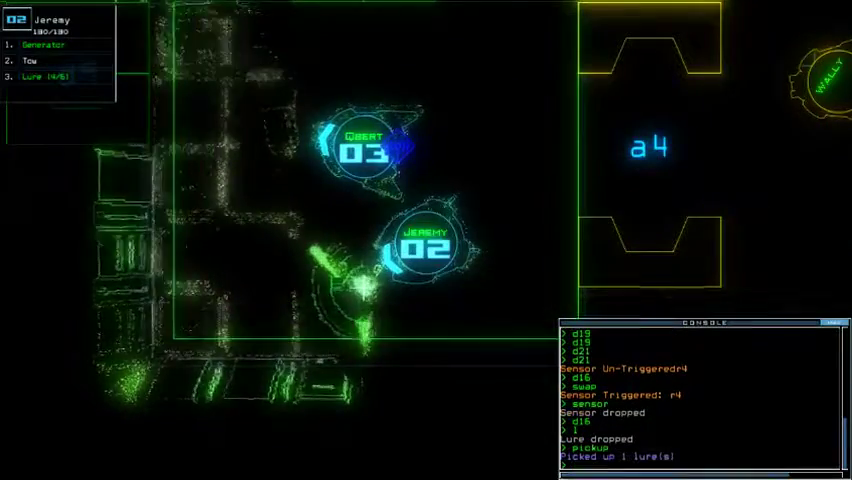
{"action": "type", "text": "1"}
{"action": "type", "text": "l"}
{"action": "key", "text": "Return"}
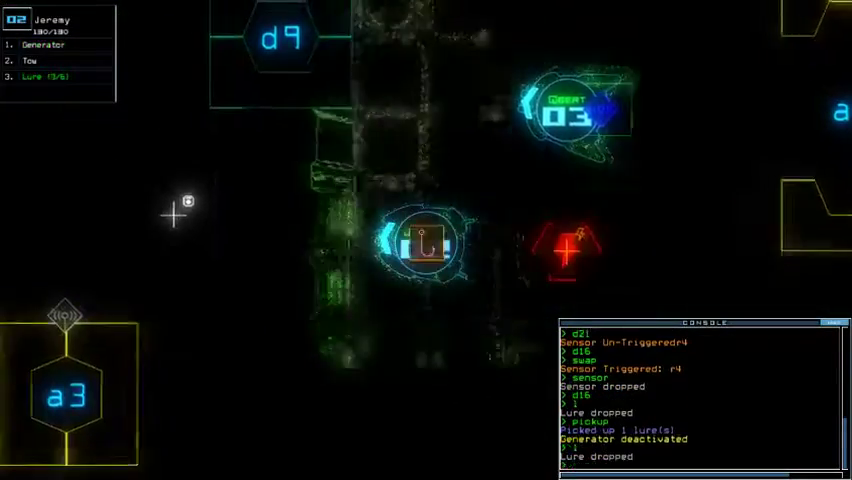
{"action": "type", "text": "generator"}
{"action": "key", "text": "Return"}
Step: With drone 03 open d9, drop the sensor into r6 and shut d9 again
{"action": "key", "text": "3"}
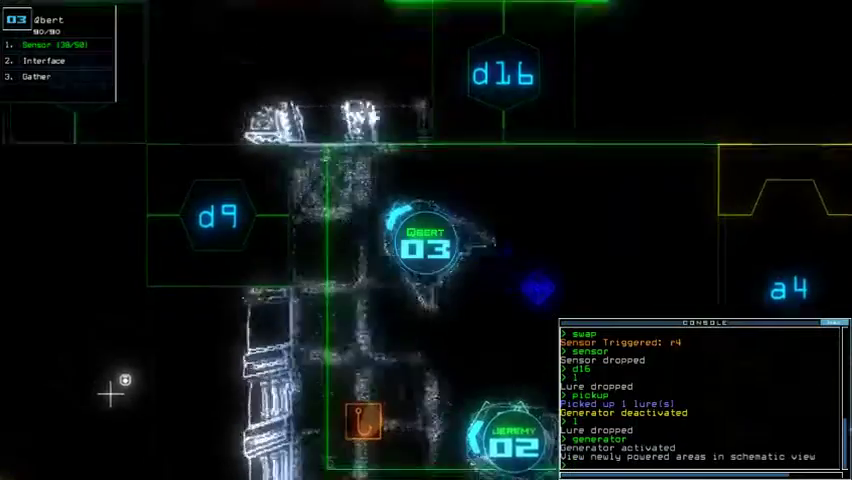
{"action": "key", "text": "Tab"}
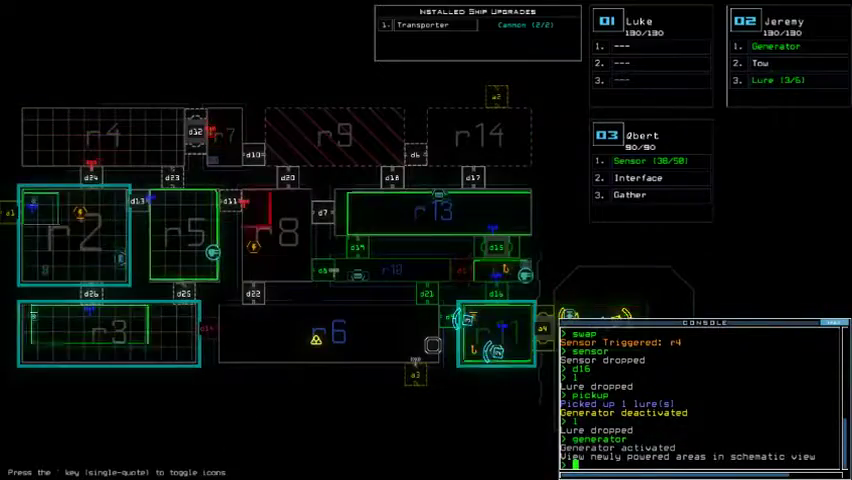
{"action": "key", "text": "Tab"}
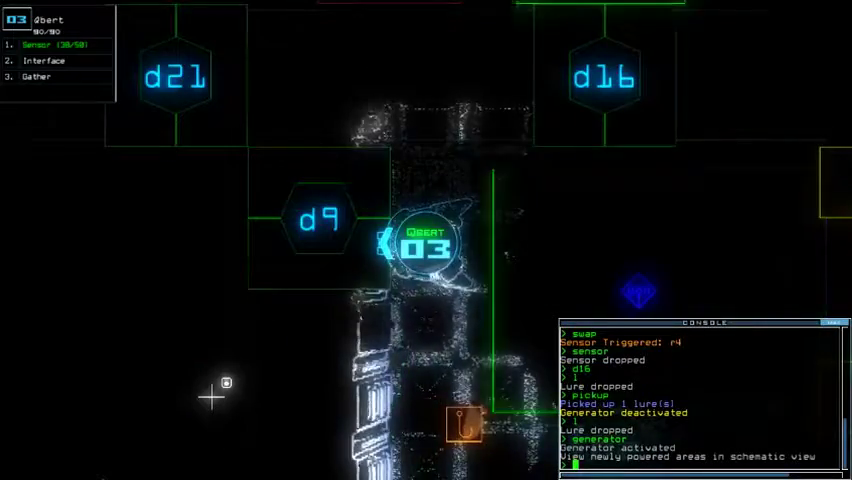
{"action": "type", "text": "d9"}
{"action": "key", "text": "Return"}
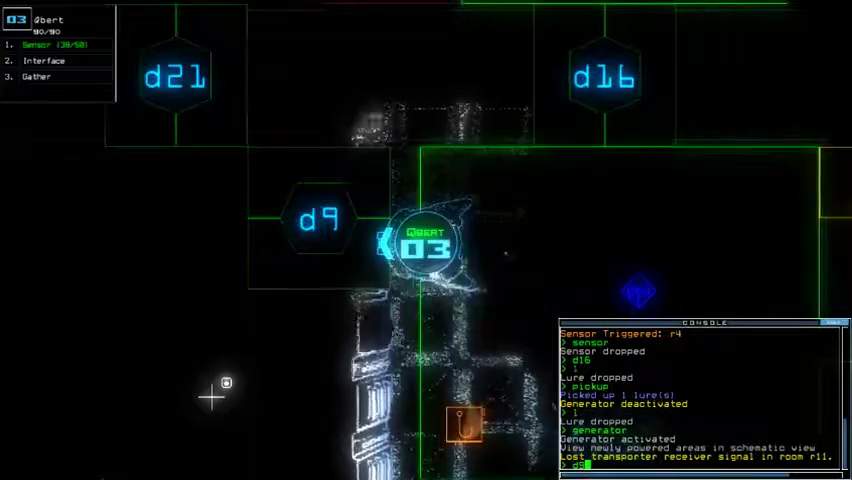
{"action": "type", "text": "sensor"}
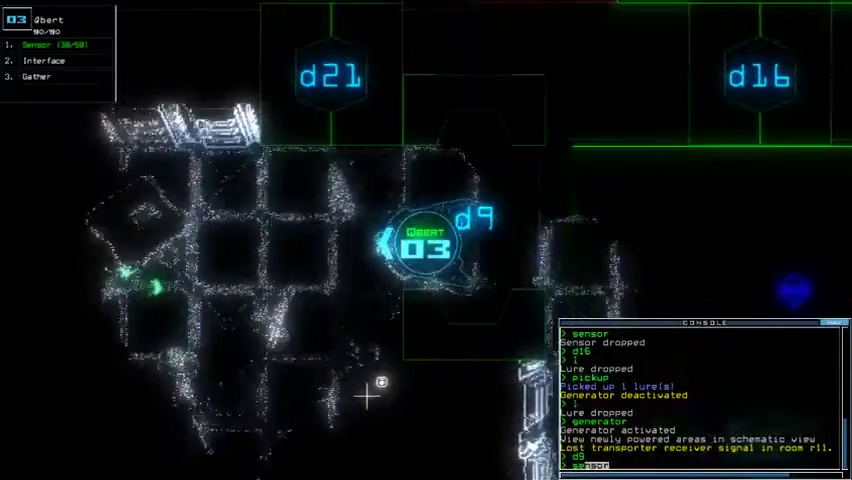
{"action": "key", "text": "Return"}
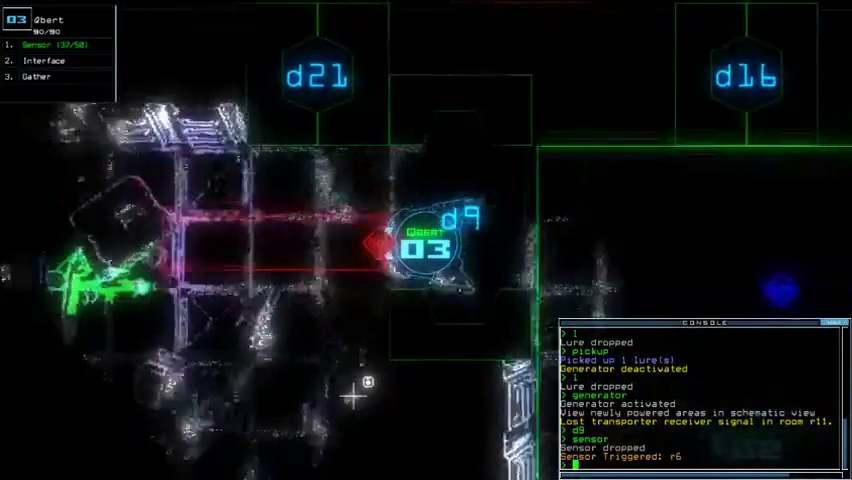
{"action": "type", "text": "d9"}
{"action": "key", "text": "Return"}
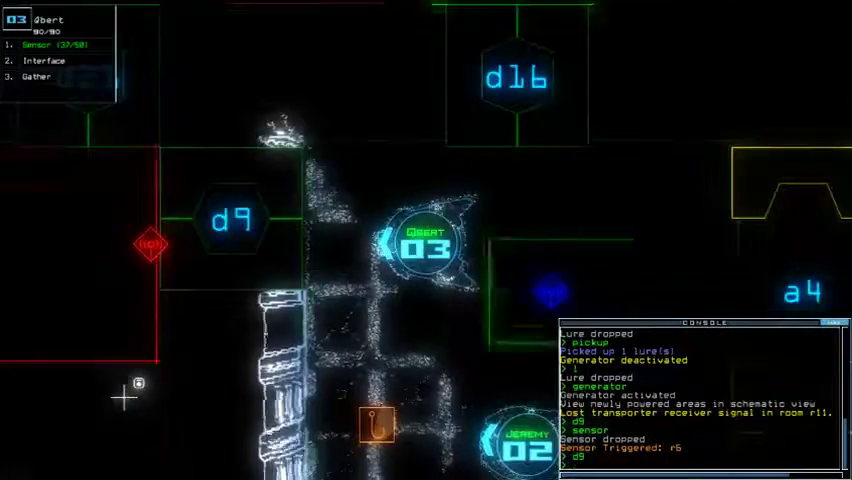
{"action": "key", "text": "space"}
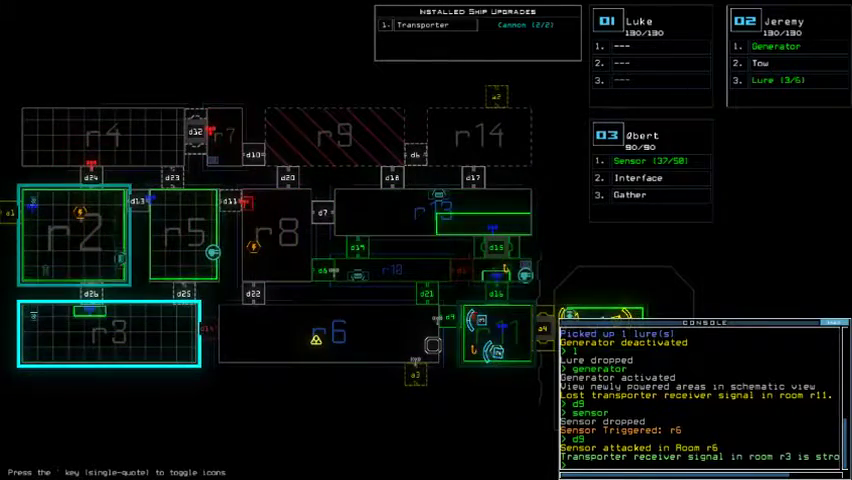
Step: Have drone 02 pick up the dropped lure
{"action": "key", "text": "Return"}
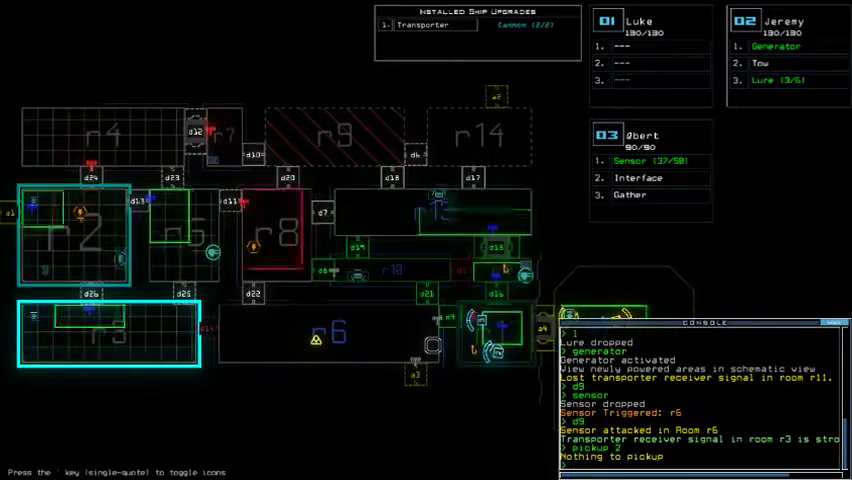
{"action": "key", "text": "space"}
{"action": "type", "text": "pickup"}
{"action": "key", "text": "Return"}
{"action": "type", "text": "end"}
Step: Navigate drones 02 and 03 back to room r1, watching their progress on the schematic
{"action": "key", "text": "Return"}
{"action": "key", "text": "space"}
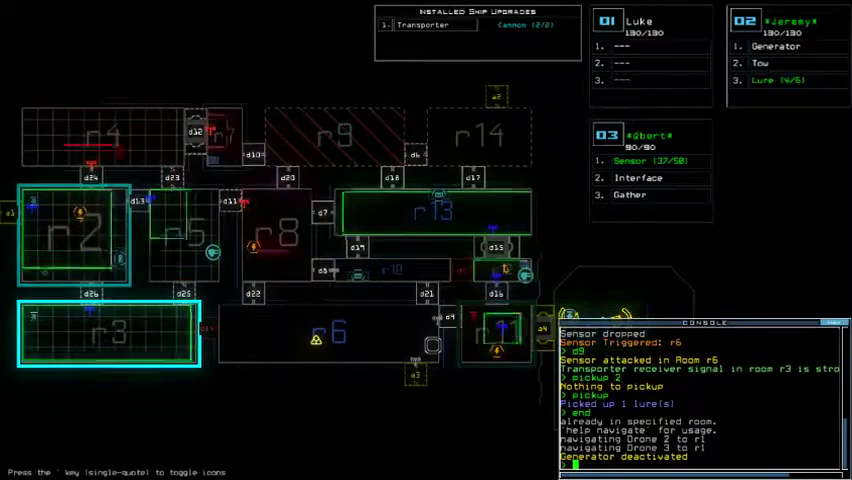
{"action": "key", "text": "Right"}
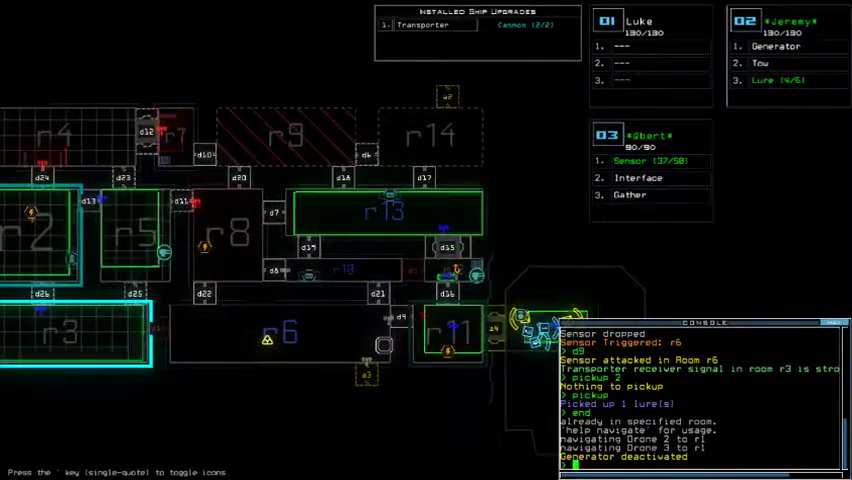
{"action": "key", "text": "space"}
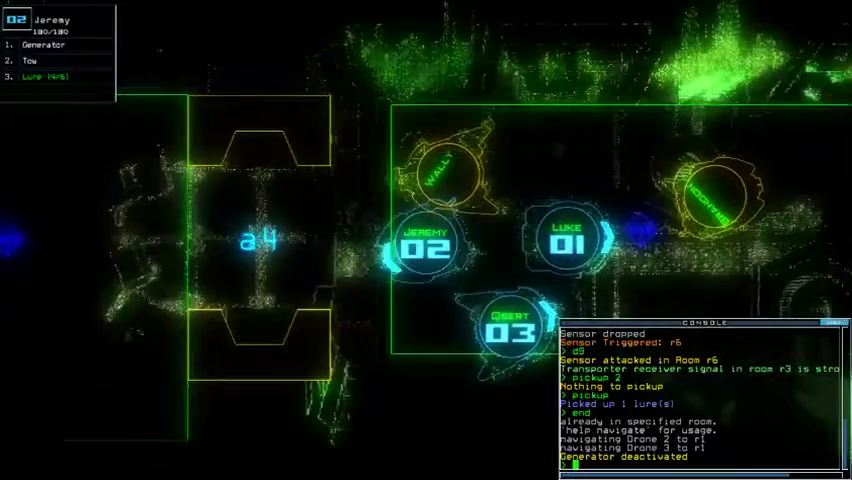
{"action": "key", "text": "3"}
{"action": "key", "text": "space"}
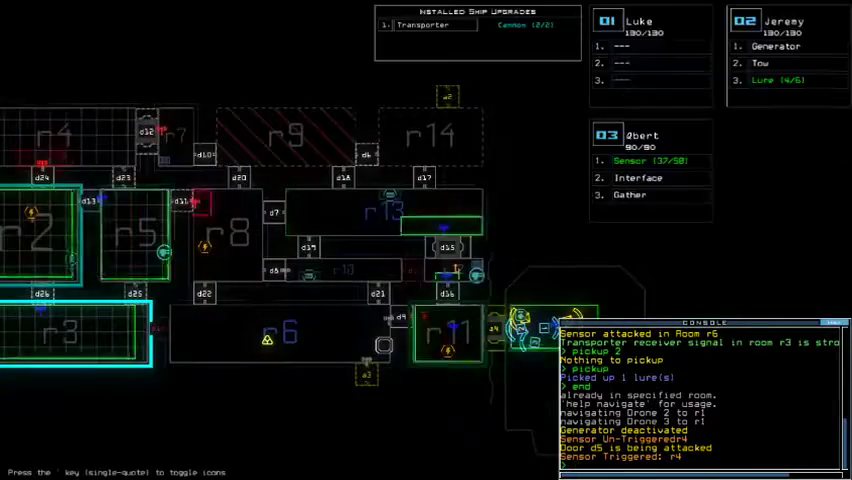
Step: Attempt to leave the derelict and read the ship status report
{"action": "key", "text": "space"}
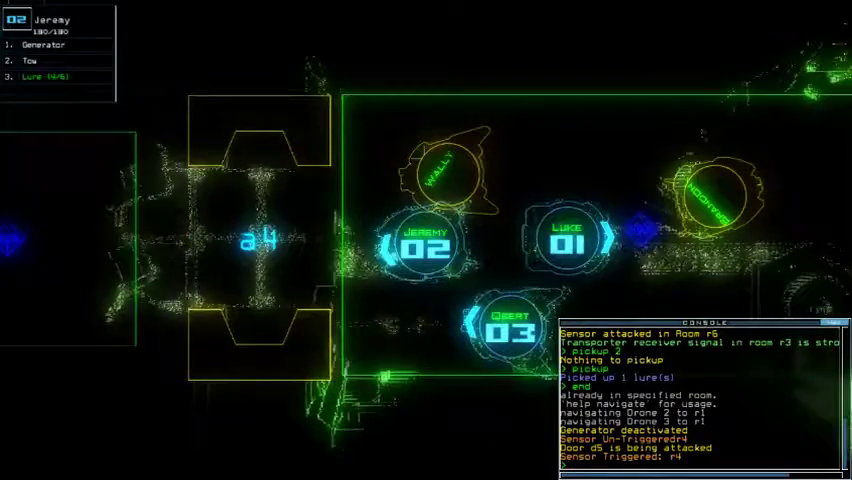
{"action": "type", "text": "ogo"}
{"action": "key", "text": "Return"}
{"action": "key", "text": "space"}
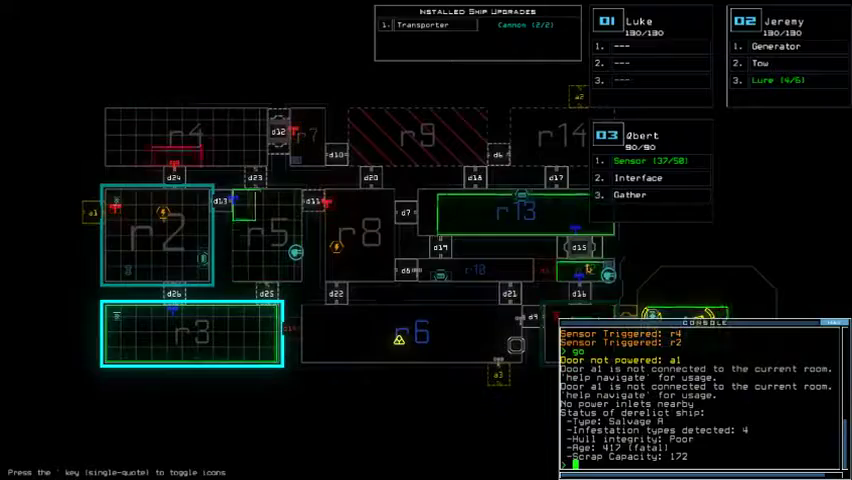
Step: Reactivate the generator with drone 02 and switch control to drone 03
{"action": "key", "text": "space"}
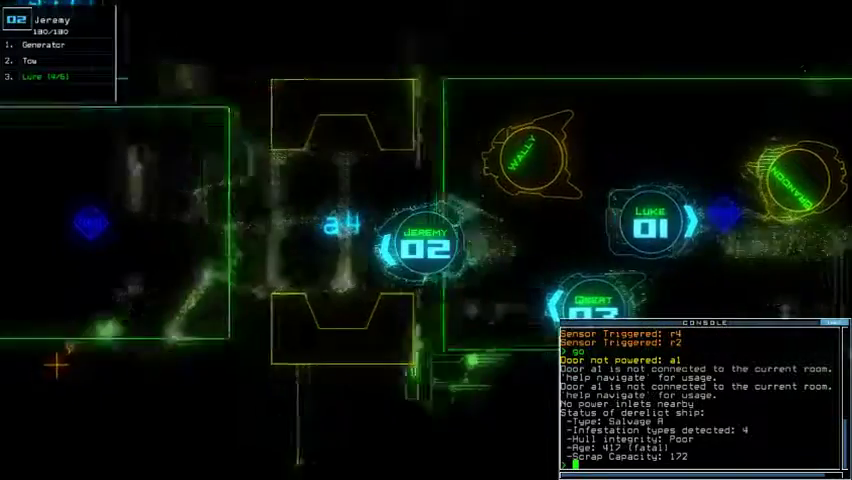
{"action": "type", "text": "generator"}
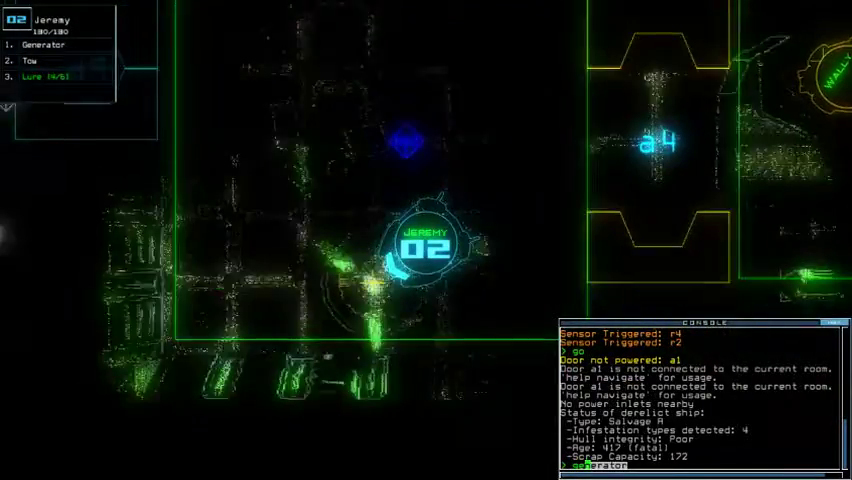
{"action": "key", "text": "Return"}
{"action": "key", "text": "3"}
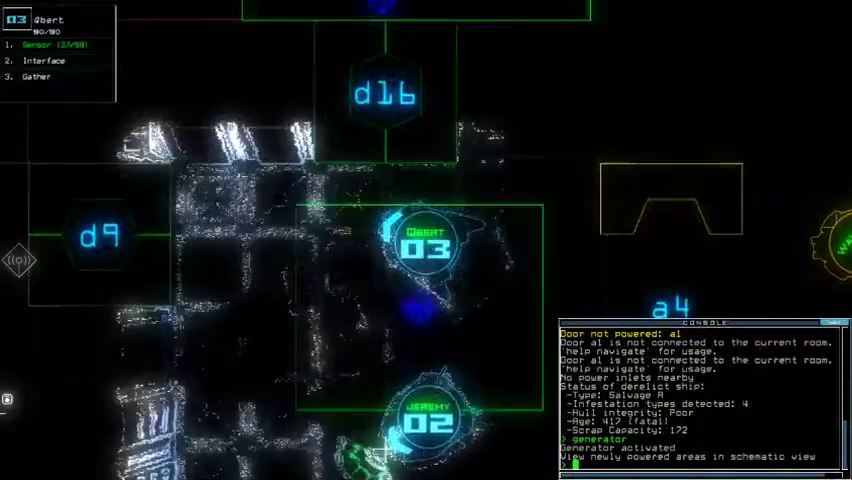
{"action": "type", "text": "swap"}
Step: Swap drone 03's sensor for drone 02's lure, then open door d15
{"action": "key", "text": "Return"}
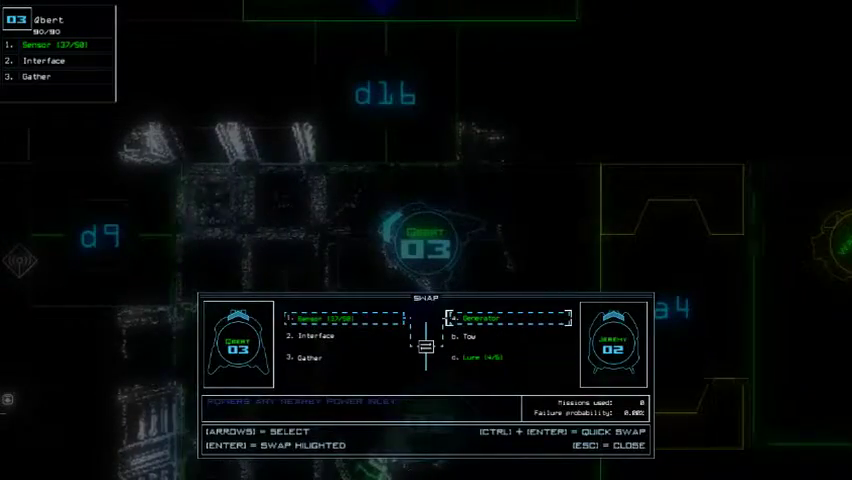
{"action": "key", "text": "Escape"}
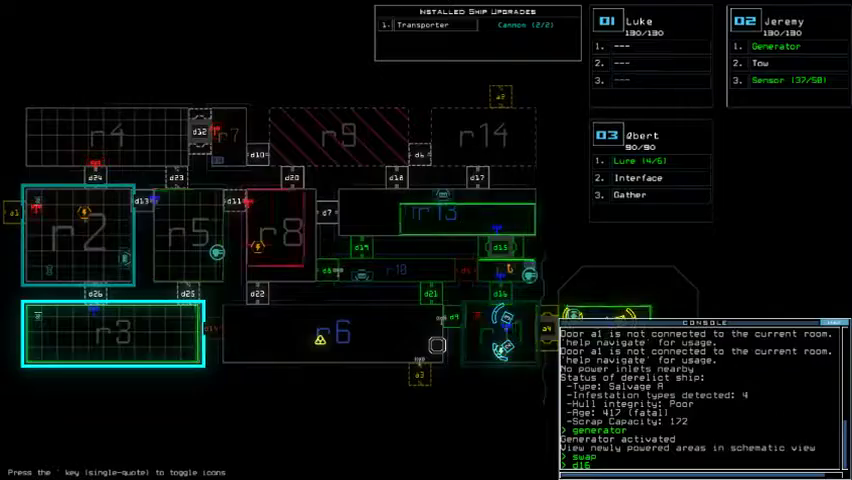
{"action": "type", "text": "d15"}
{"action": "key", "text": "Return"}
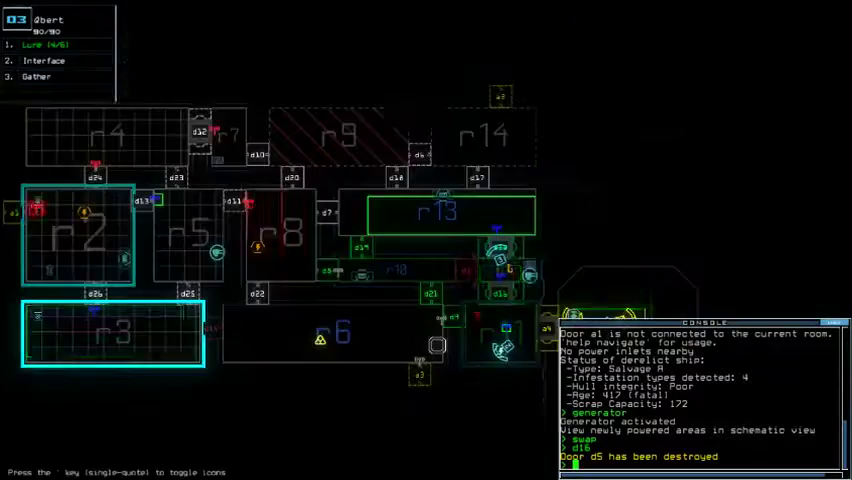
Step: Drop two of drone 03's lures in adjacent rooms and move it down through door d16
{"action": "key", "text": "space"}
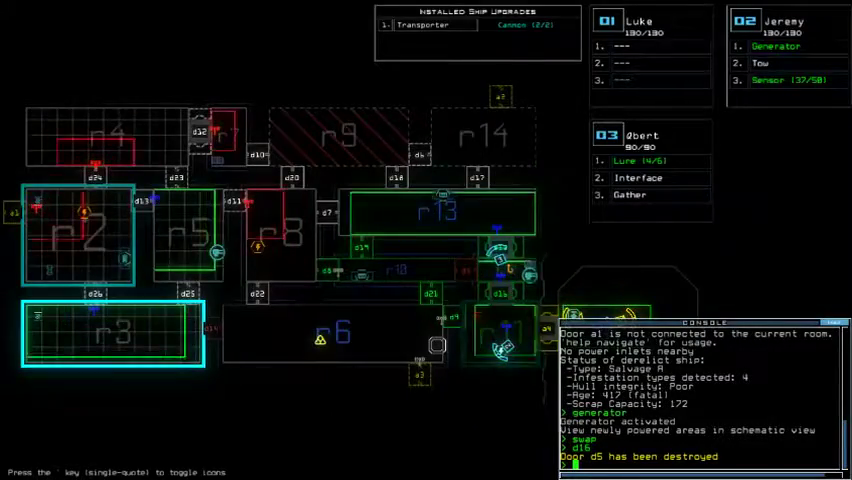
{"action": "key", "text": "space"}
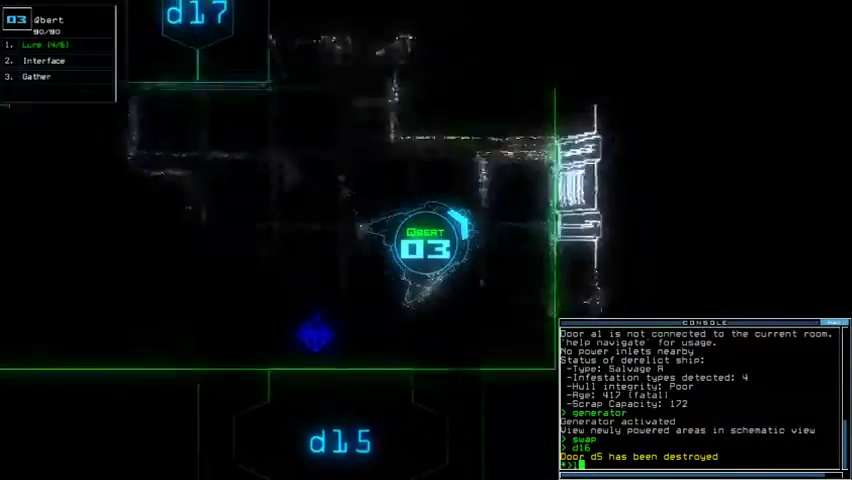
{"action": "key", "text": "1"}
{"action": "key", "text": "Down"}
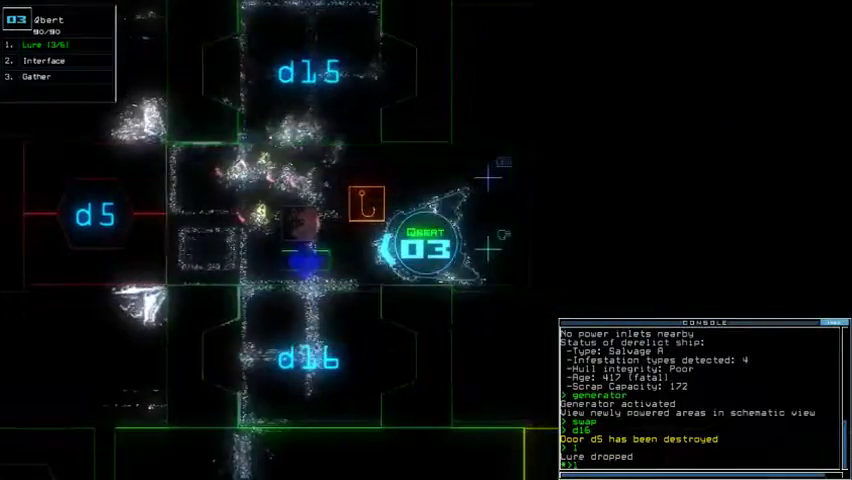
{"action": "key", "text": "1"}
{"action": "key", "text": "Left"}
{"action": "key", "text": "Down"}
{"action": "key", "text": "space"}
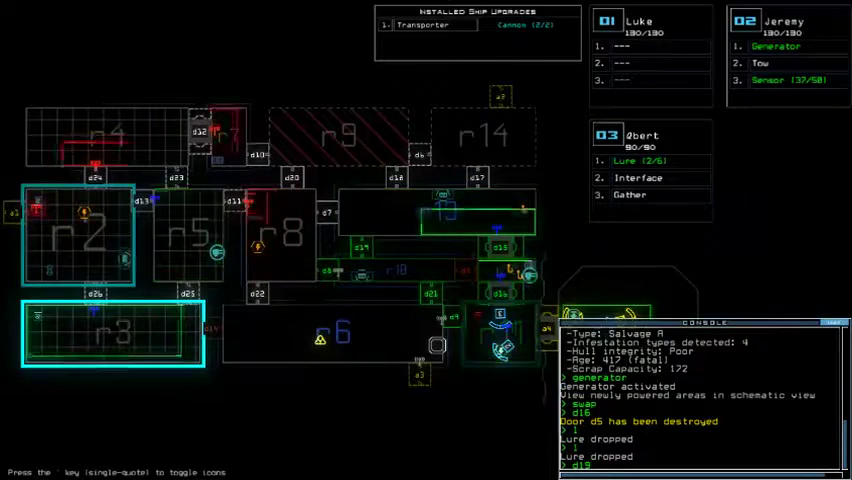
{"action": "type", "text": "d8"}
Step: Open doors d19 and d8 so enemies head for the lure in r13
{"action": "key", "text": "Return"}
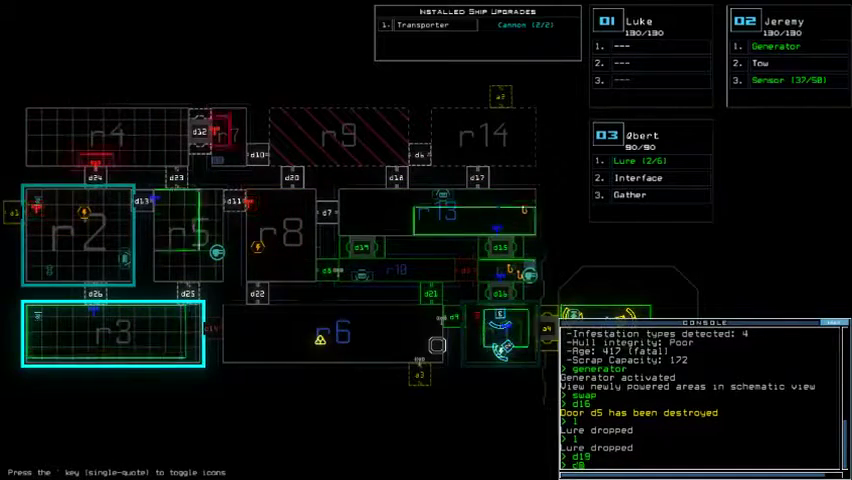
{"action": "key", "text": "Return"}
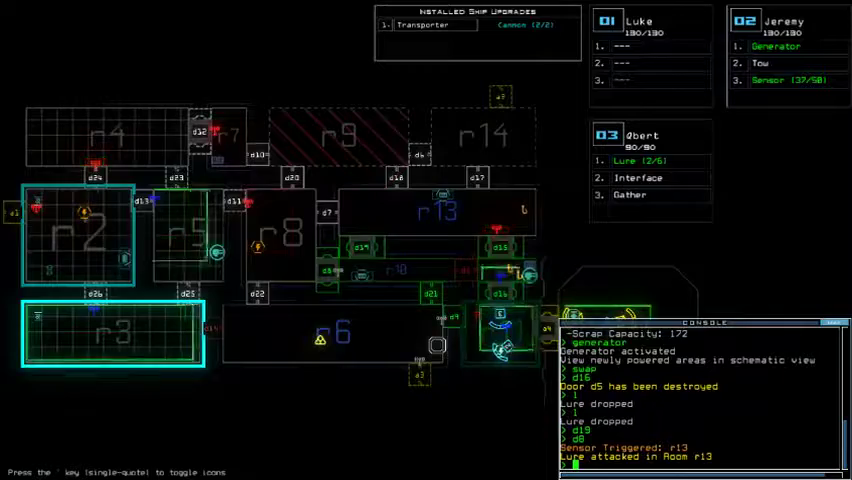
{"action": "key", "text": "space"}
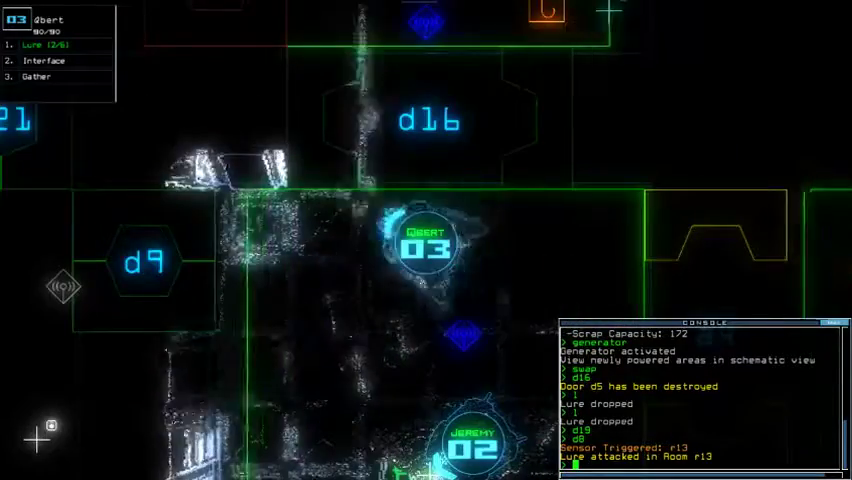
{"action": "key", "text": "space"}
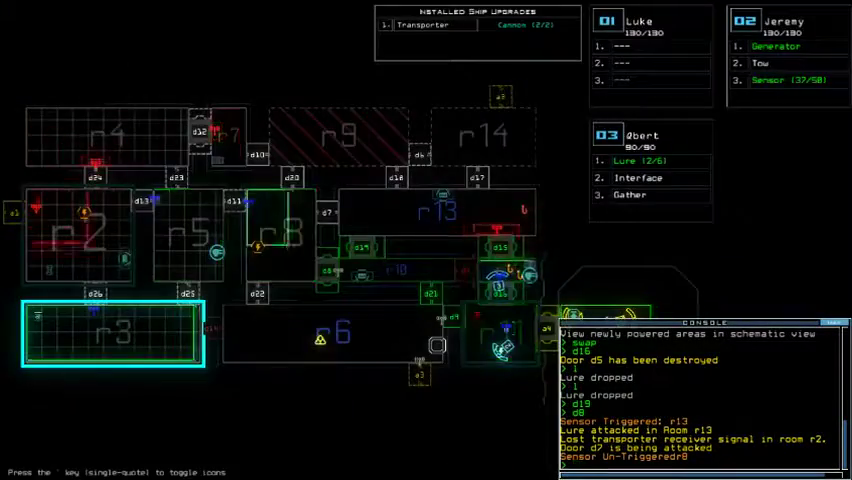
Step: Toggle doors d16 and d19, connect drone 03 to the terminal and activate the r12 defenses
{"action": "key", "text": "space"}
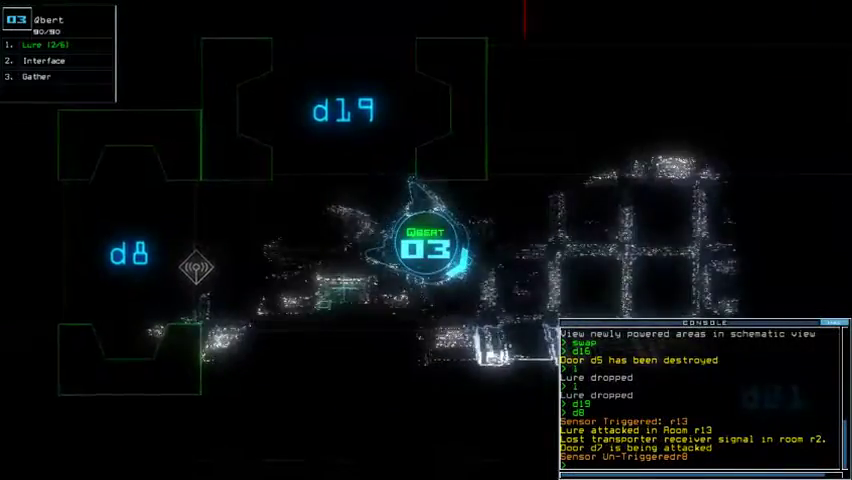
{"action": "key", "text": "space"}
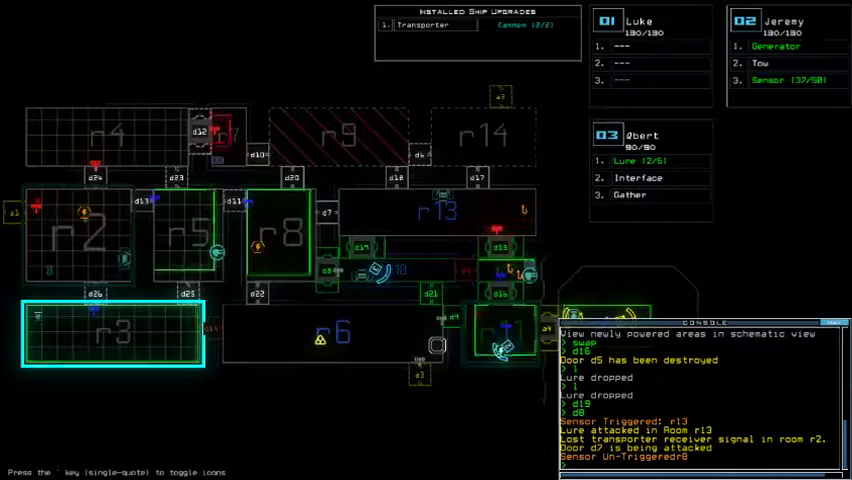
{"action": "type", "text": "16"}
{"action": "key", "text": "Return"}
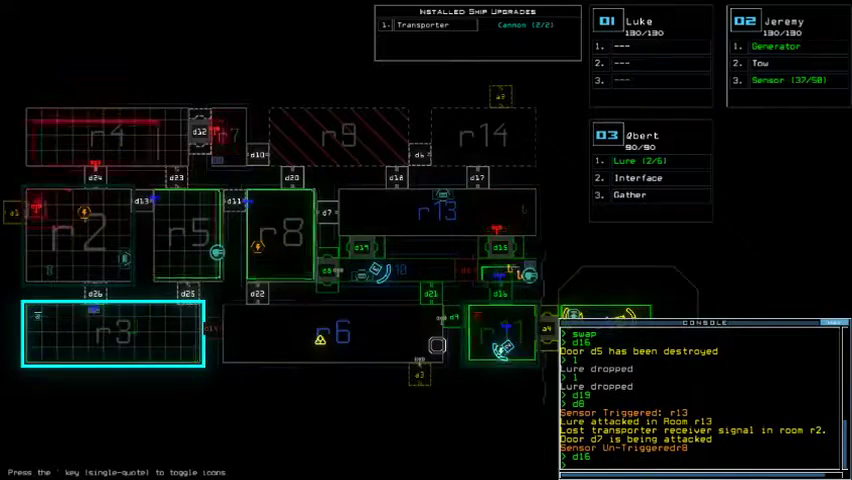
{"action": "key", "text": "Return"}
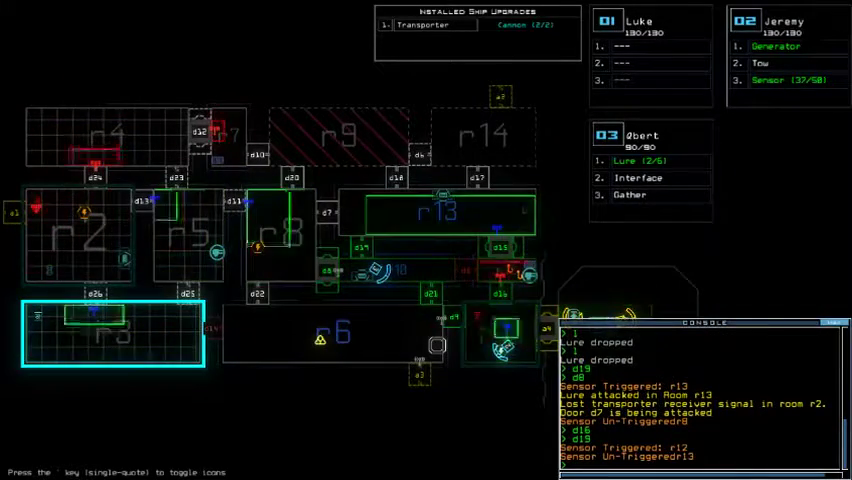
{"action": "key", "text": "space"}
{"action": "type", "text": "exe"}
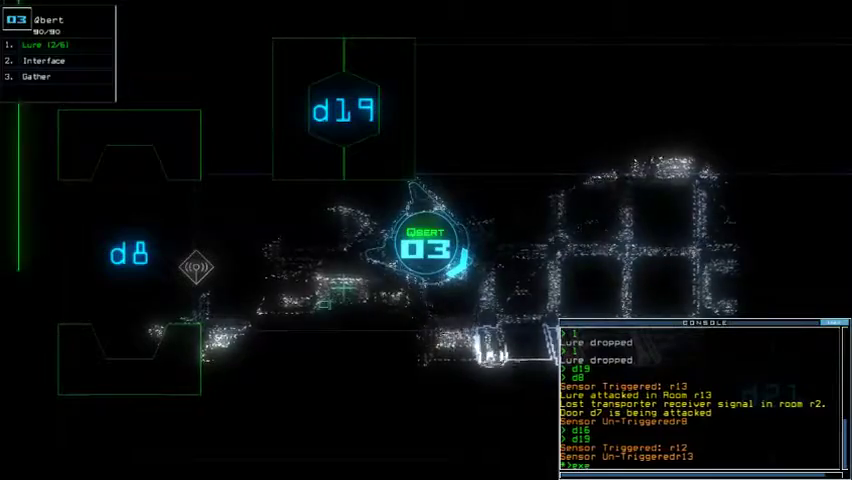
{"action": "key", "text": "Return"}
{"action": "type", "text": "defense"}
{"action": "key", "text": "Return"}
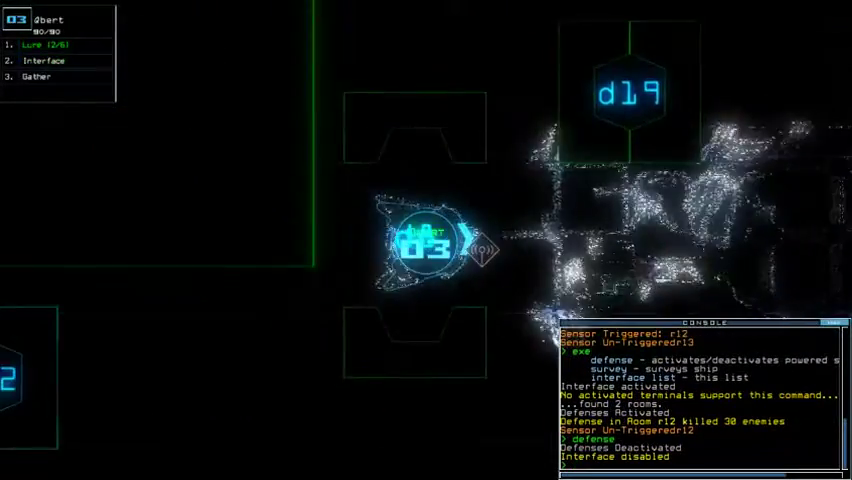
Step: Shut drone 02's generator off and then reactivate it
{"action": "key", "text": "space"}
{"action": "type", "text": "2"}
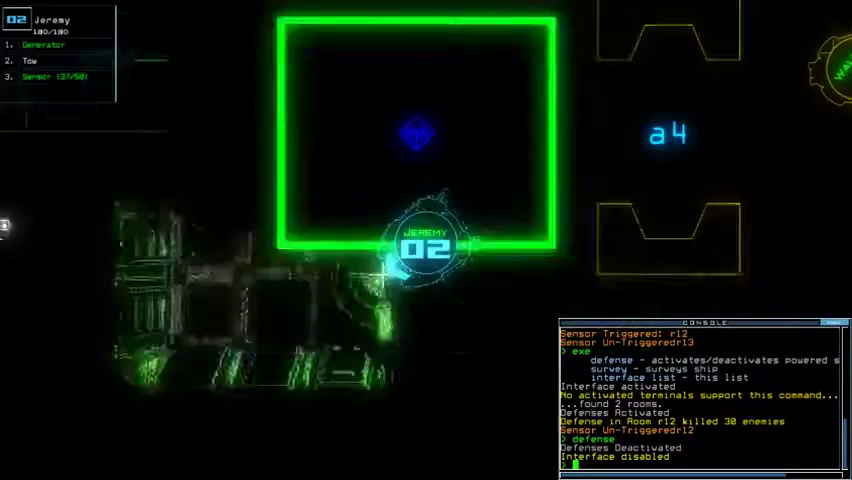
{"action": "type", "text": "generator"}
{"action": "key", "text": "Return"}
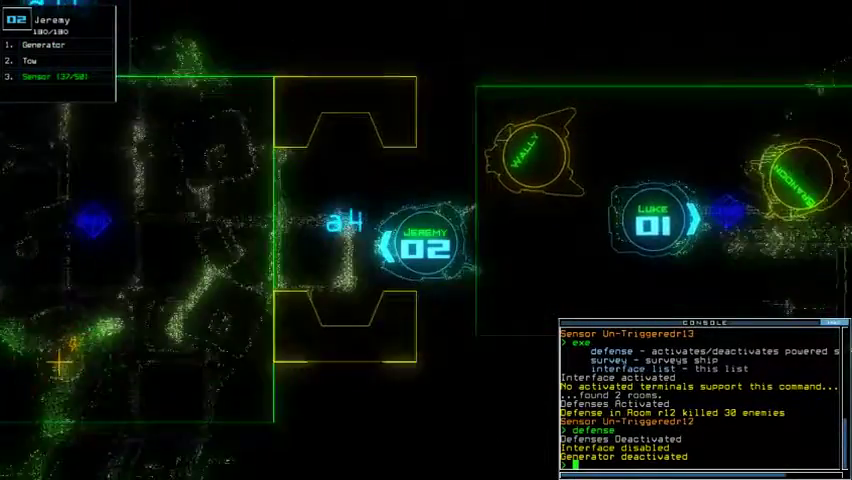
{"action": "key", "text": "space"}
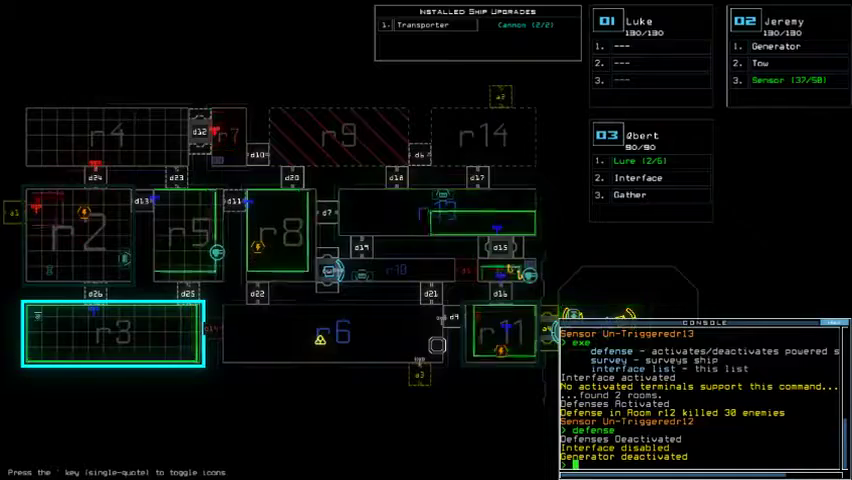
{"action": "key", "text": "Right"}
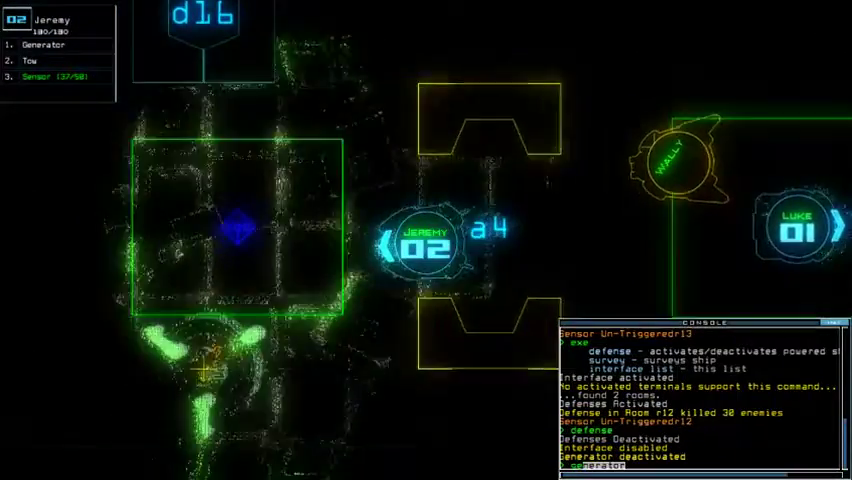
{"action": "key", "text": "Return"}
{"action": "key", "text": "3"}
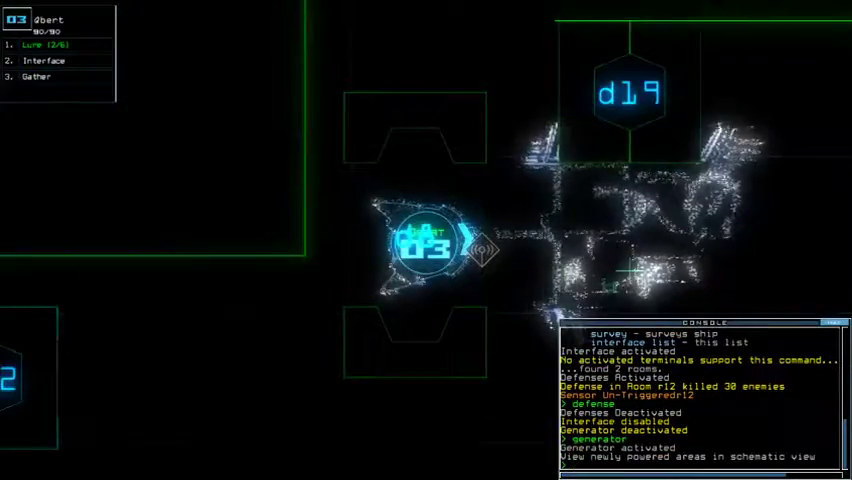
{"action": "type", "text": "d19"}
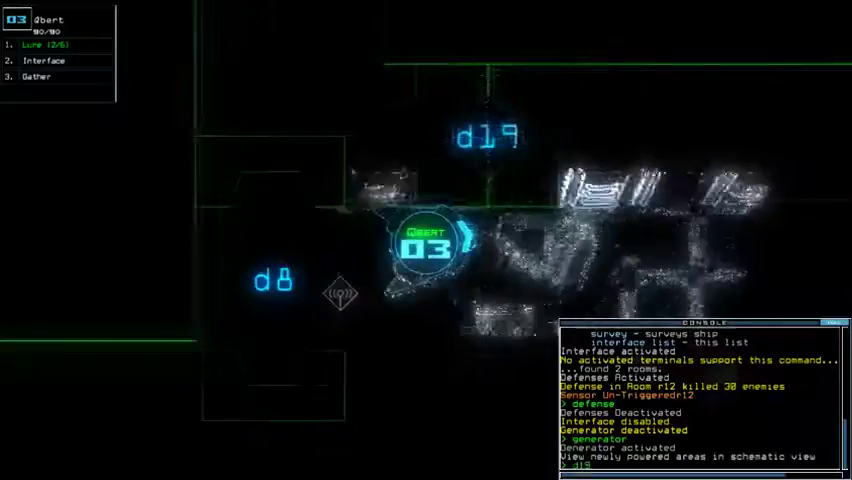
Step: Route drone 03 through d19 and d21, close the opened doors, pick up a lure and head through d16
{"action": "key", "text": "Return"}
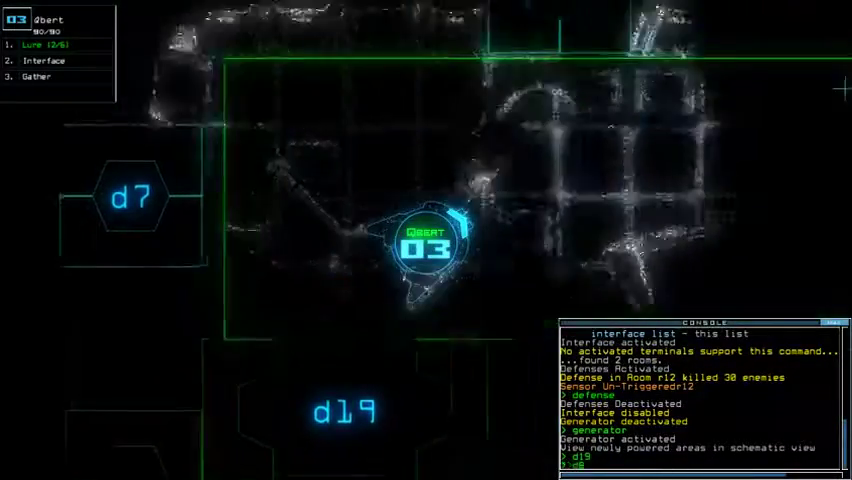
{"action": "type", "text": "d21"}
{"action": "key", "text": "Return"}
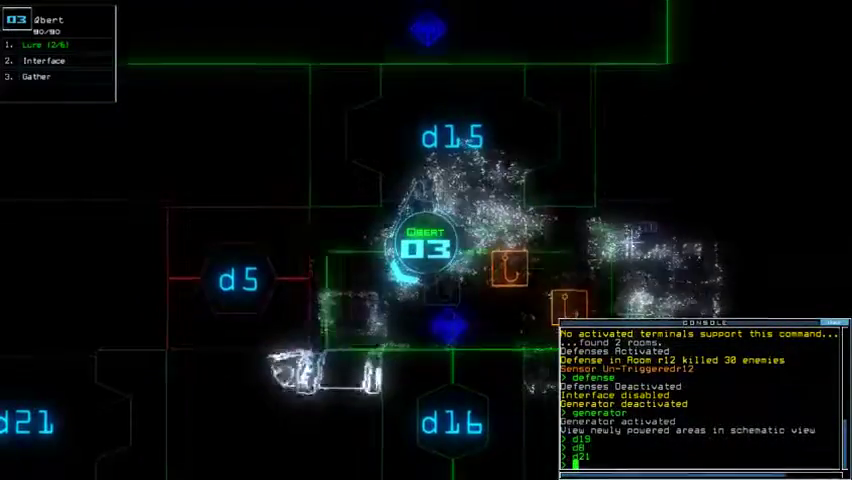
{"action": "key", "text": "Return"}
{"action": "type", "text": "cccc"}
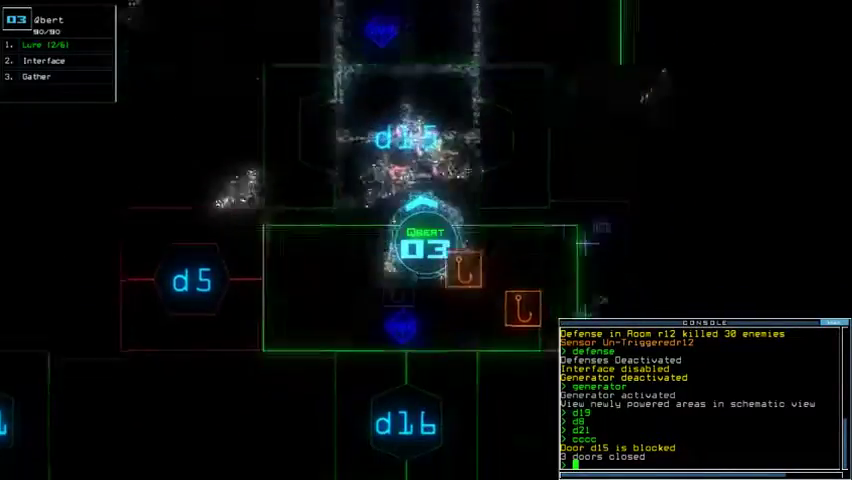
{"action": "type", "text": "pickup"}
{"action": "key", "text": "Return"}
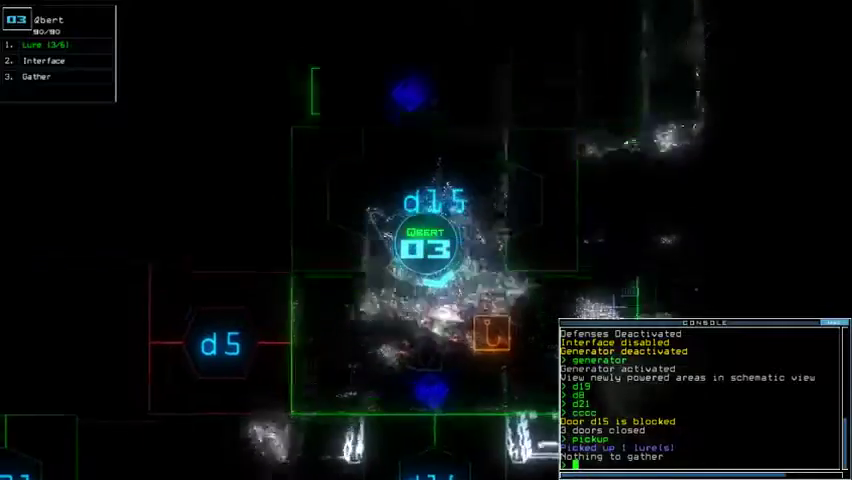
{"action": "type", "text": "d16"}
{"action": "key", "text": "Return"}
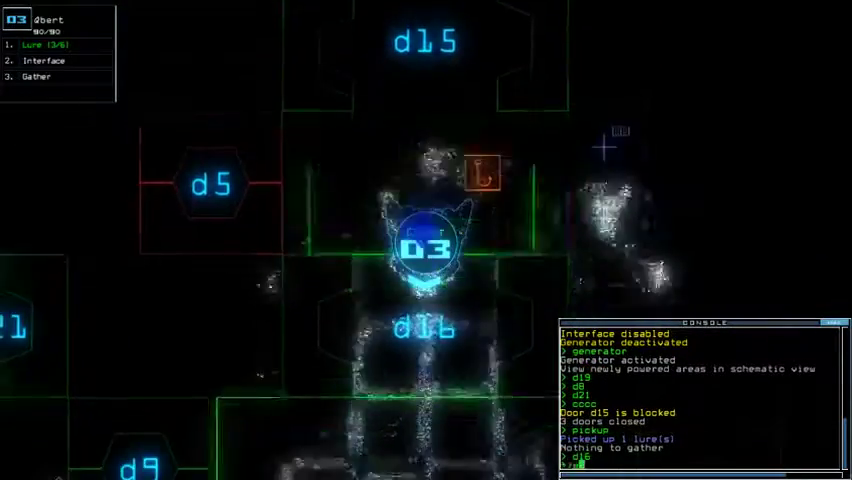
Step: Trade drone 03's lures for drone 02's sensor and drop a sensor near d16
{"action": "key", "text": "Tab"}
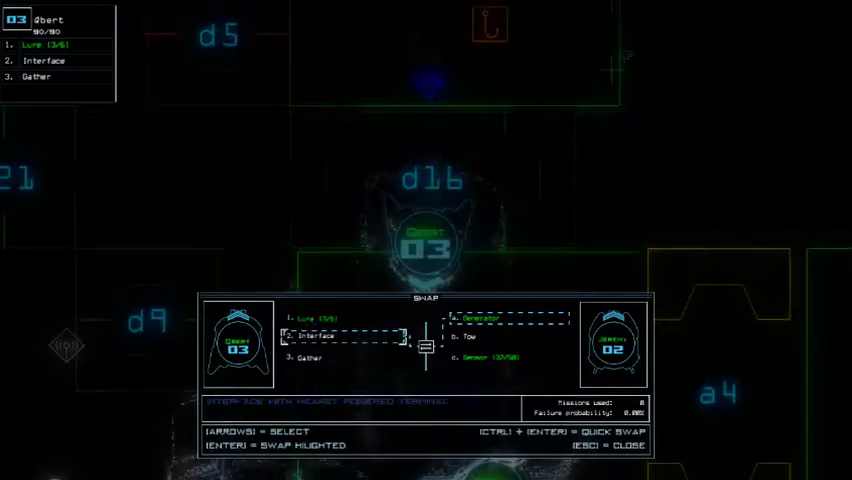
{"action": "key", "text": "Return"}
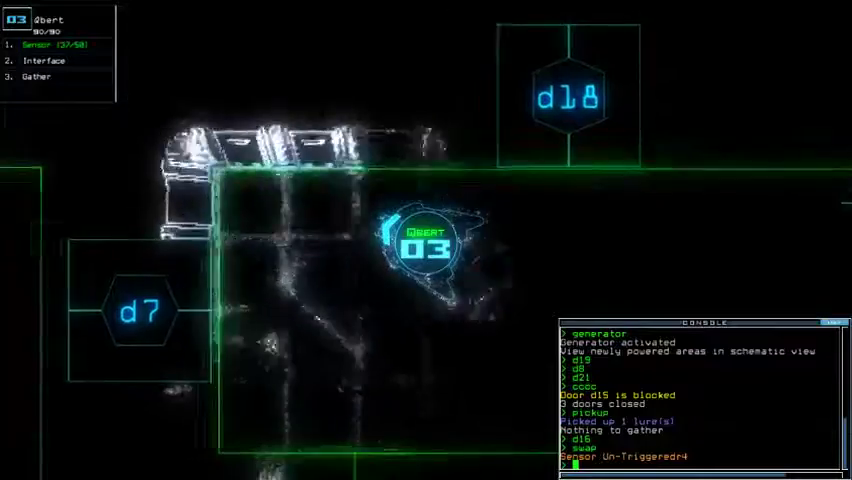
{"action": "type", "text": "sensor"}
{"action": "key", "text": "Return"}
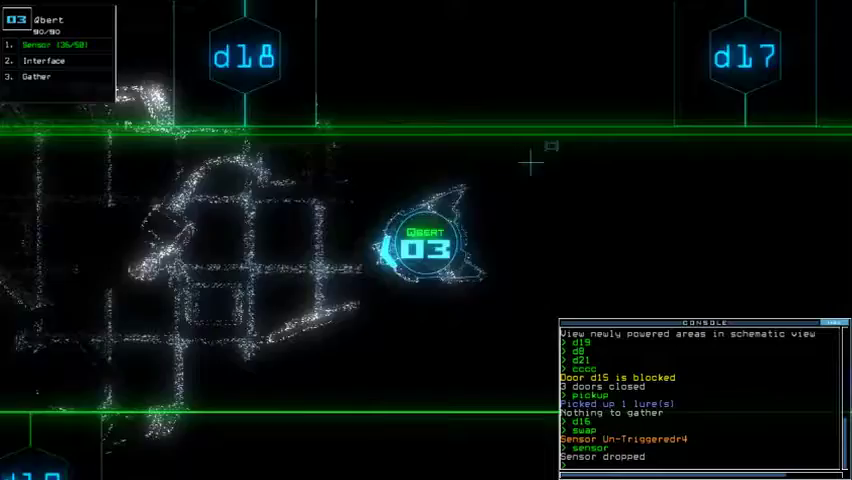
{"action": "key", "text": "space"}
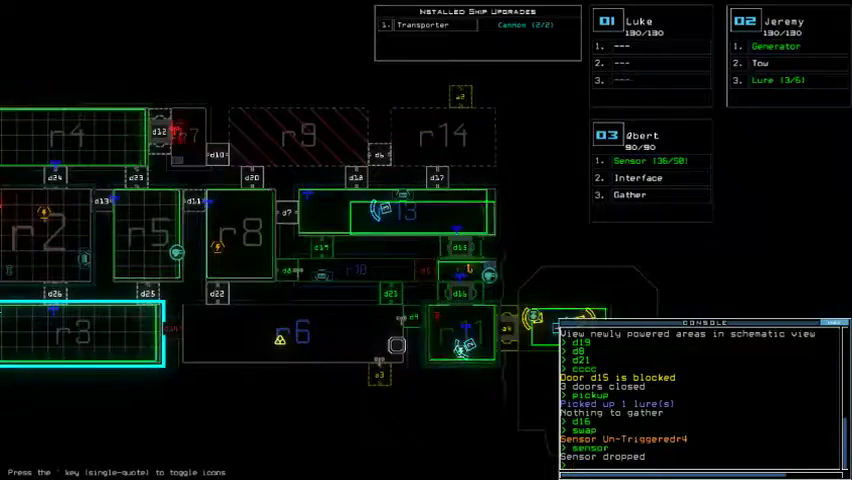
{"action": "key", "text": "space"}
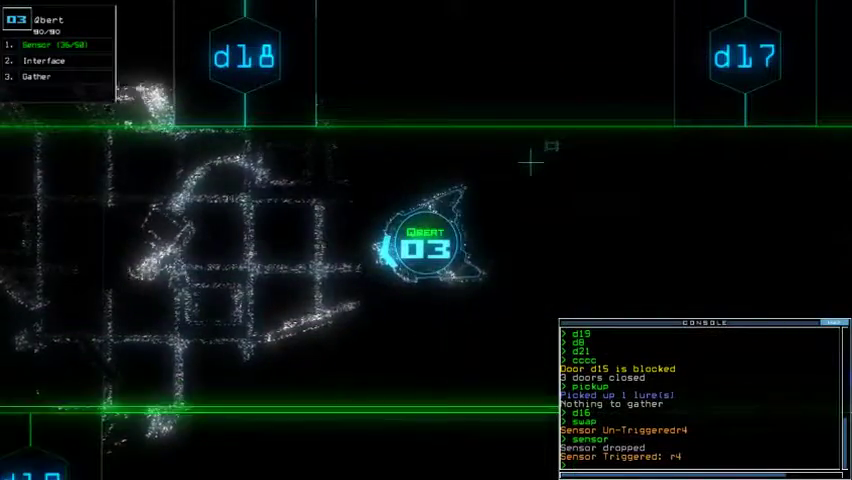
{"action": "key", "text": "space"}
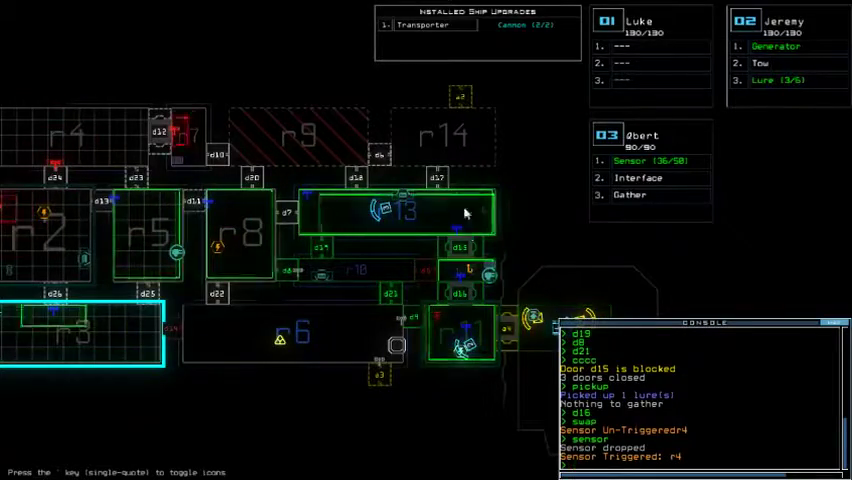
{"action": "key", "text": "space"}
{"action": "type", "text": "d13"}
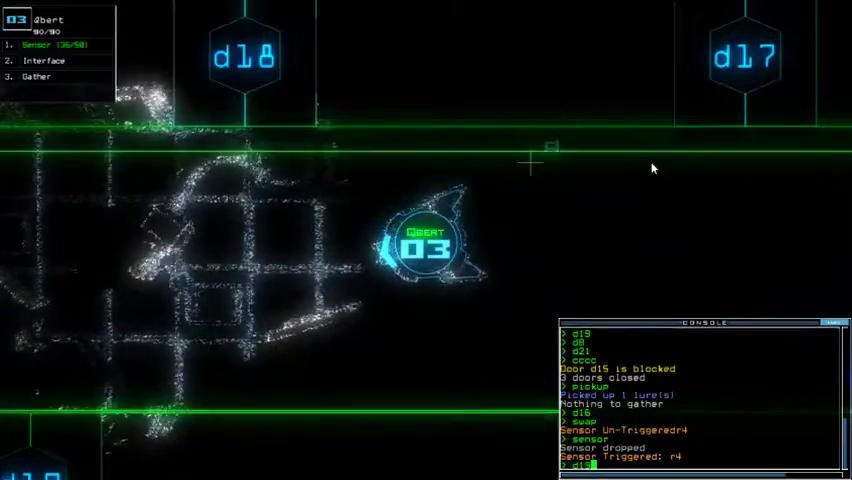
Step: Open door d19 and drop a second motion sensor in the area beyond it
{"action": "key", "text": "Return"}
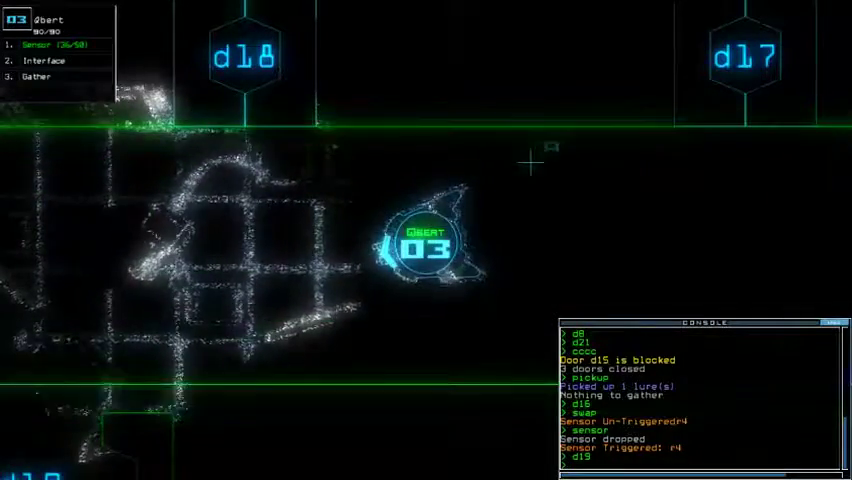
{"action": "key", "text": "Escape"}
{"action": "key", "text": "3"}
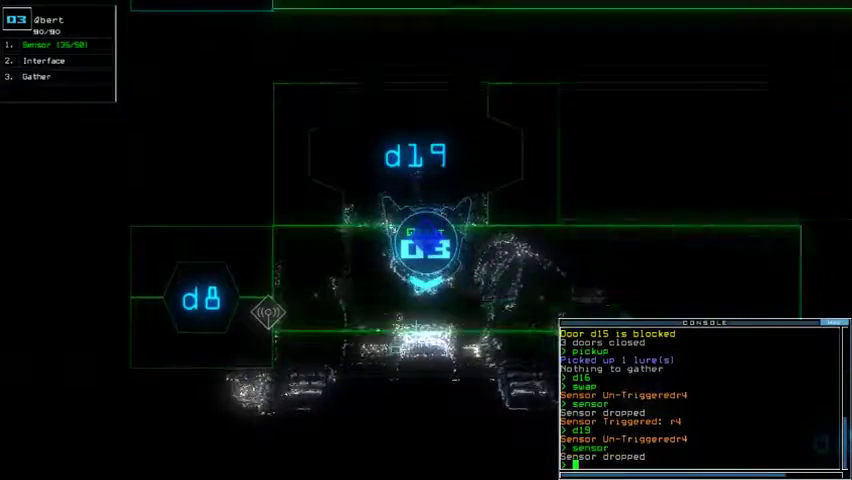
{"action": "key", "text": "space"}
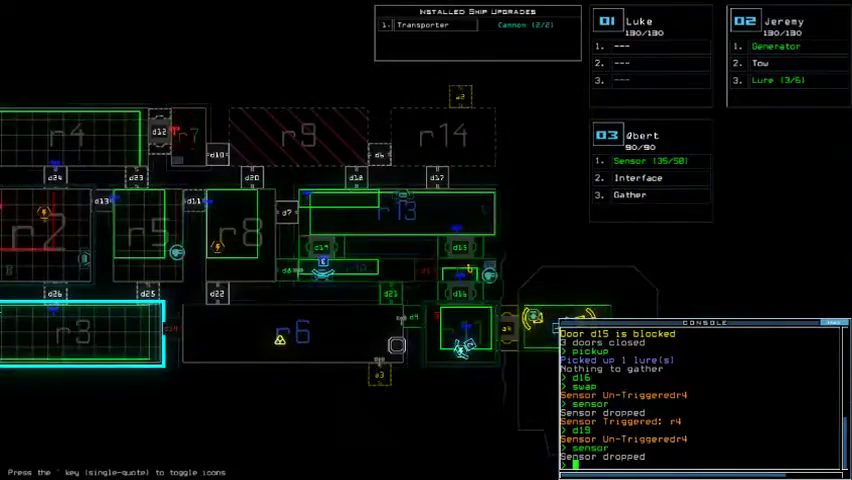
{"action": "key", "text": "space"}
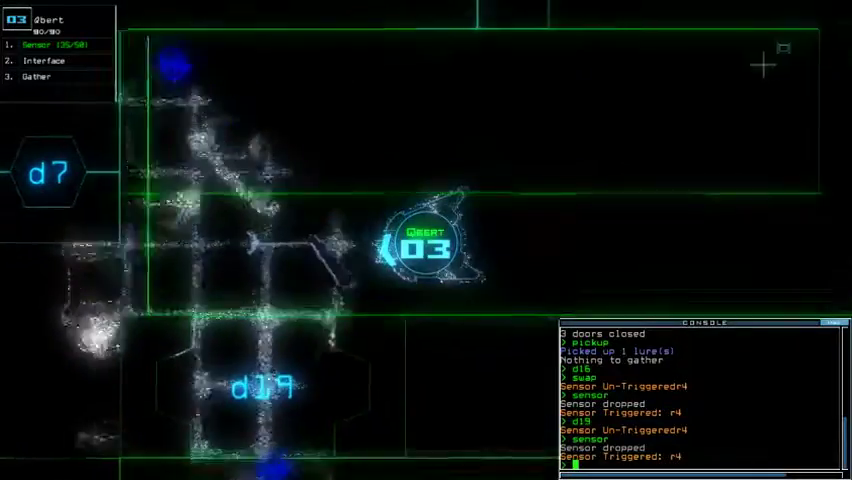
{"action": "key", "text": "space"}
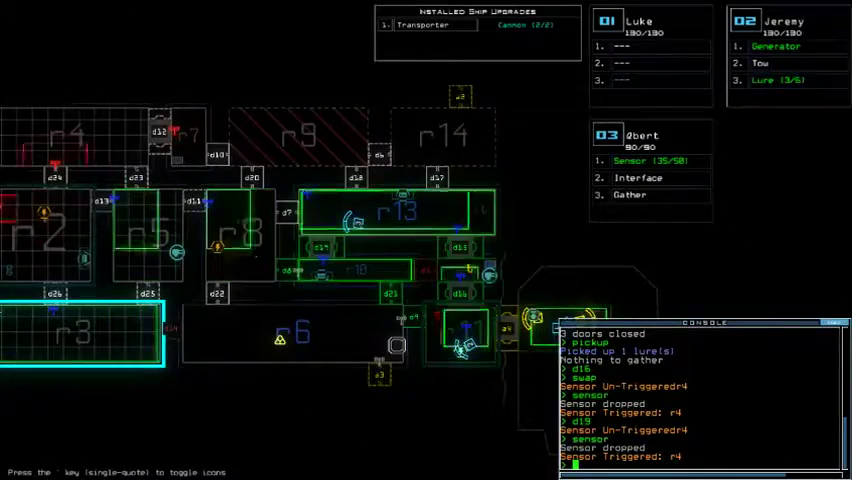
{"action": "key", "text": "space"}
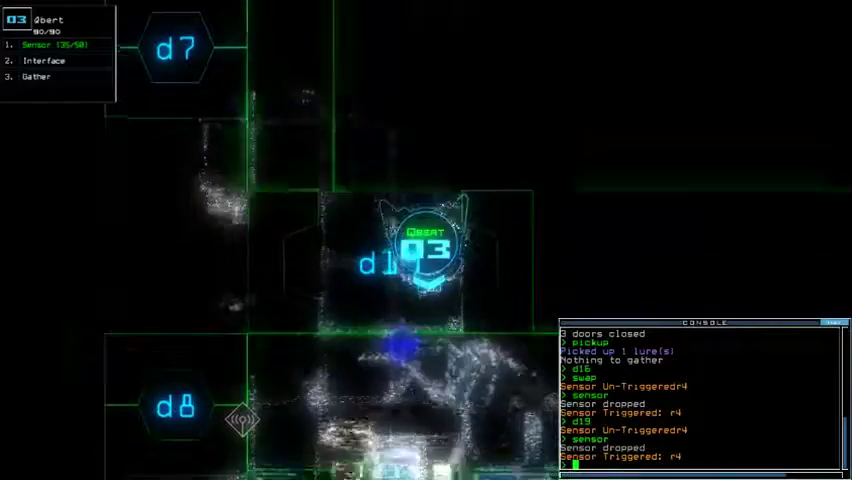
Step: Activate drone 02's generator to repower the surrounding areas, then check on drone 03
{"action": "key", "text": "2"}
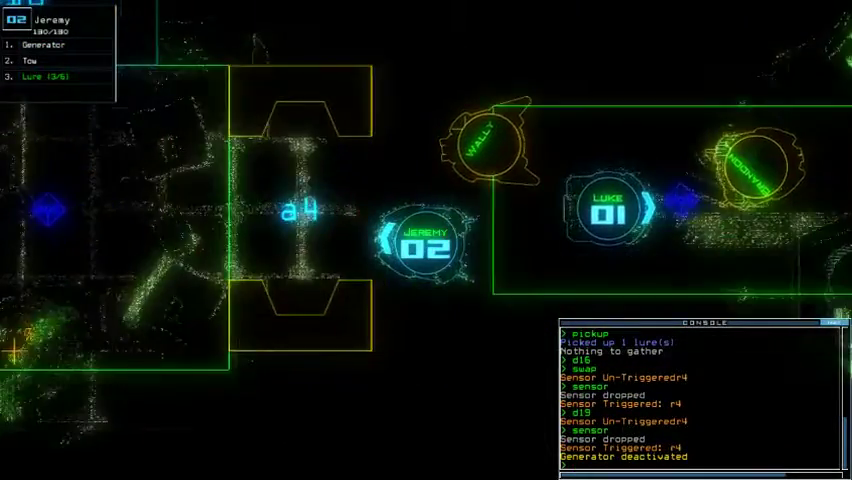
{"action": "key", "text": "space"}
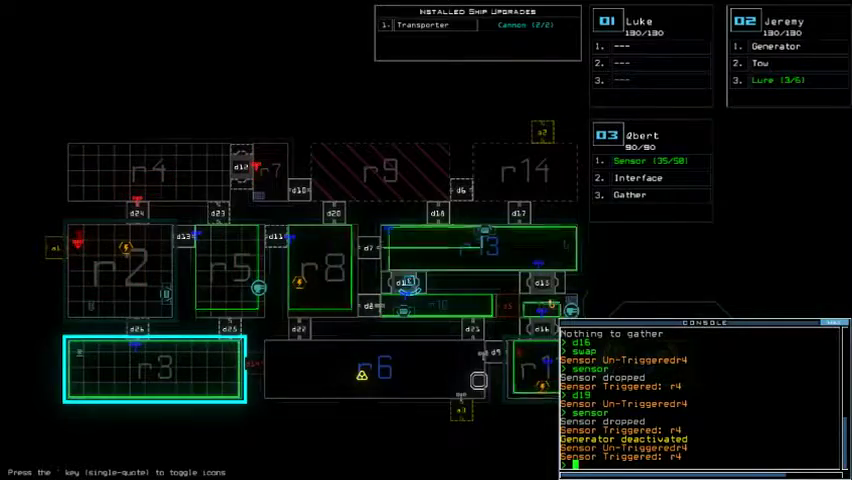
{"action": "key", "text": "3"}
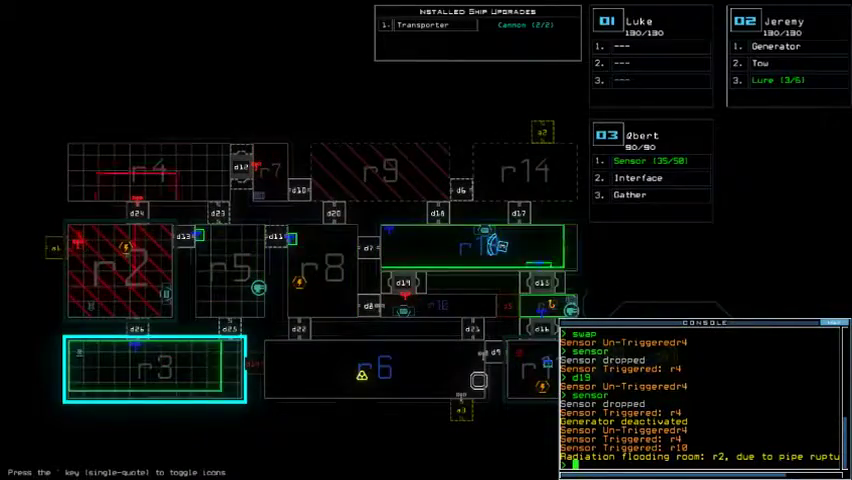
{"action": "key", "text": "2"}
{"action": "type", "text": "ge"}
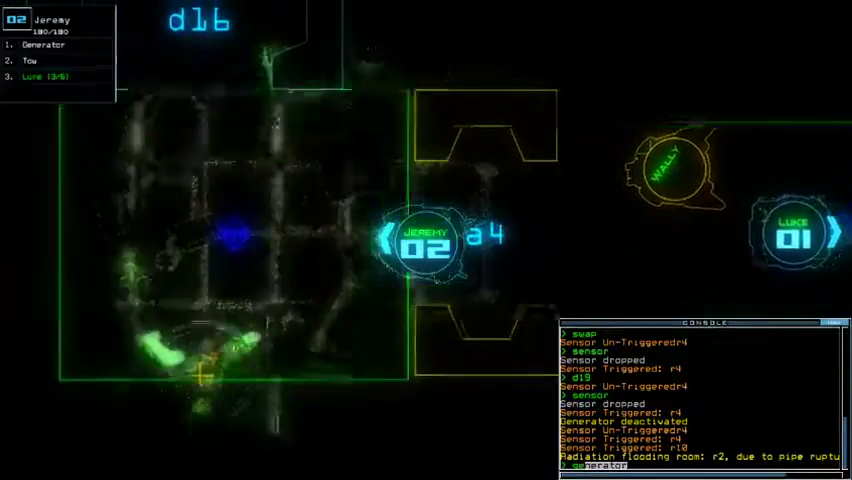
{"action": "key", "text": "Return"}
{"action": "key", "text": "3"}
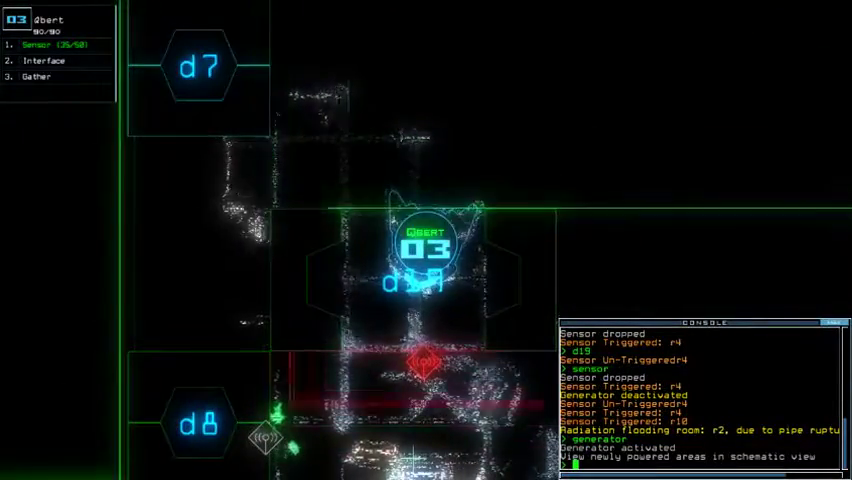
{"action": "key", "text": "space"}
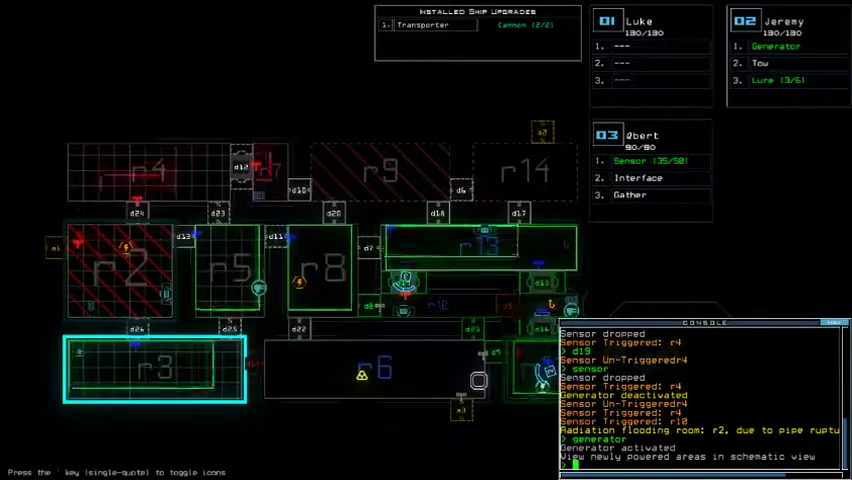
Step: Toggle door d19 and follow drone 03 moving down past it toward the dock
{"action": "key", "text": "space"}
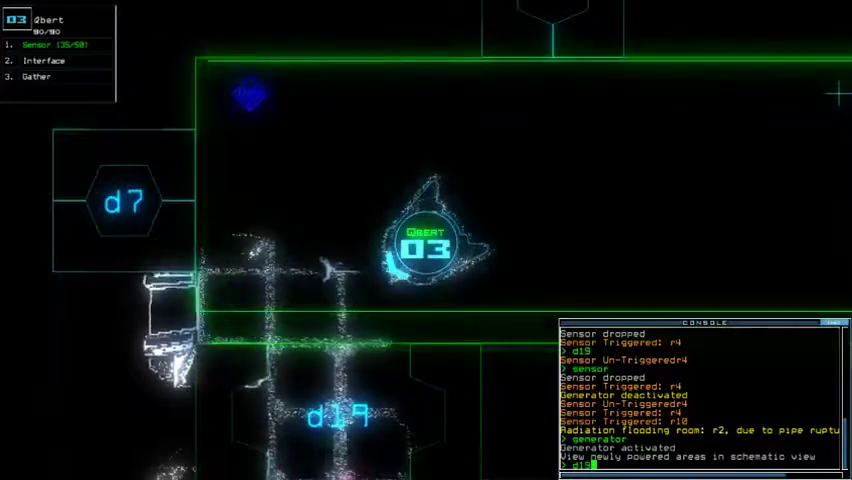
{"action": "type", "text": "d19"}
{"action": "key", "text": "Return"}
{"action": "key", "text": "space"}
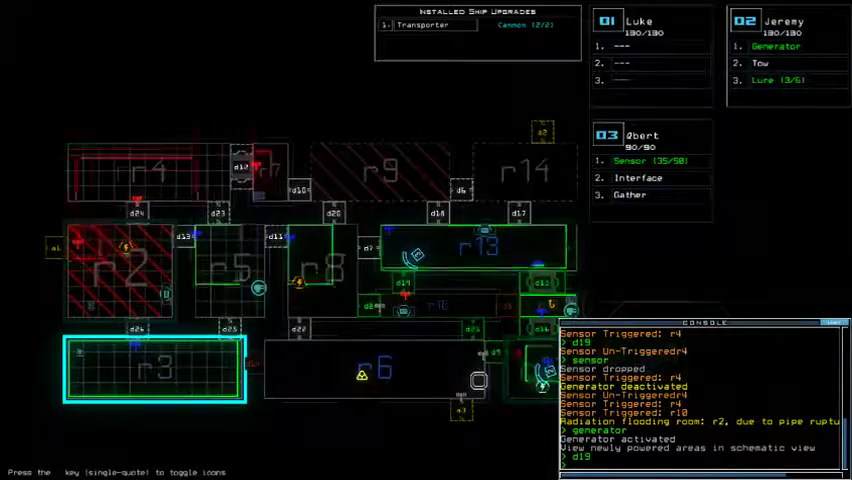
{"action": "key", "text": "ctrl+Right"}
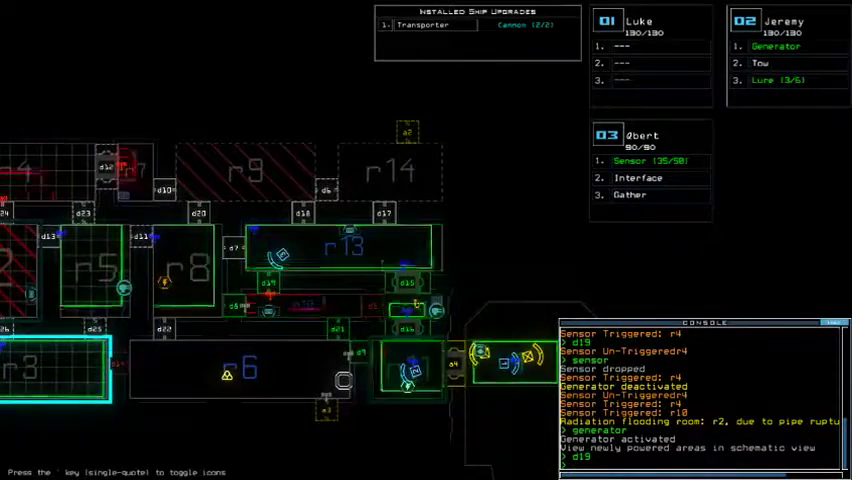
{"action": "key", "text": "Tab"}
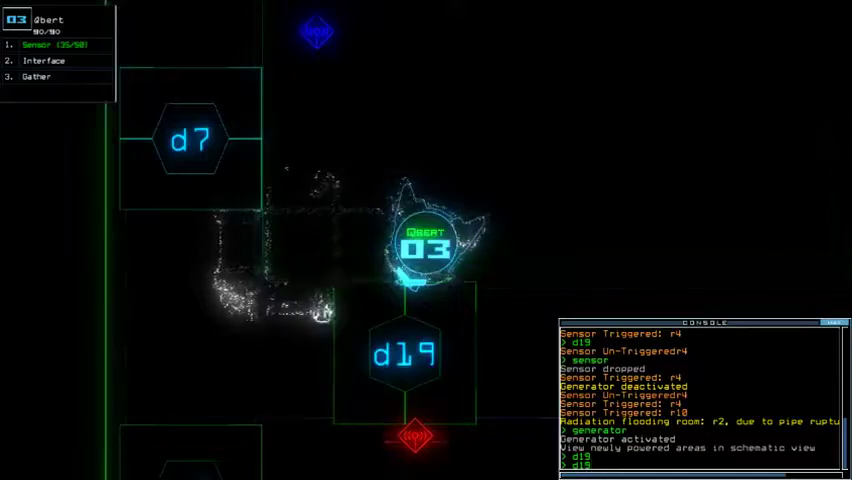
{"action": "key", "text": "Down"}
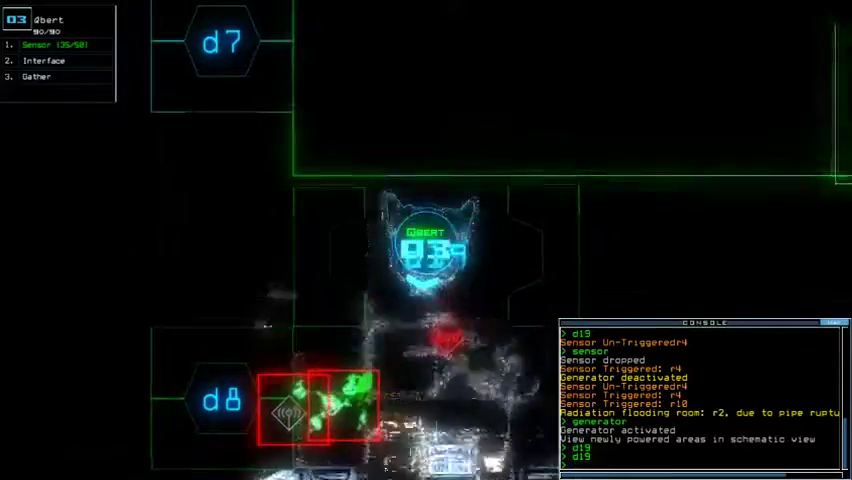
{"action": "key", "text": "Tab"}
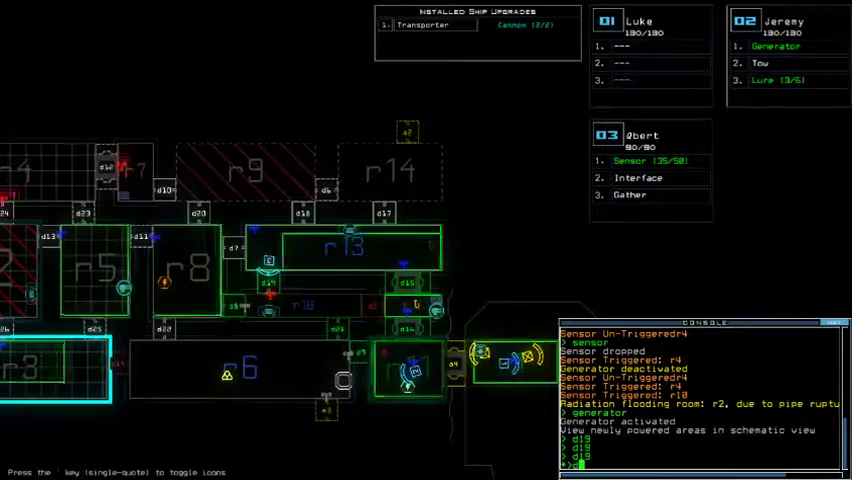
Step: Open door d21 for drone 03, then toggle it again as the drone passes through
{"action": "key", "text": "Return"}
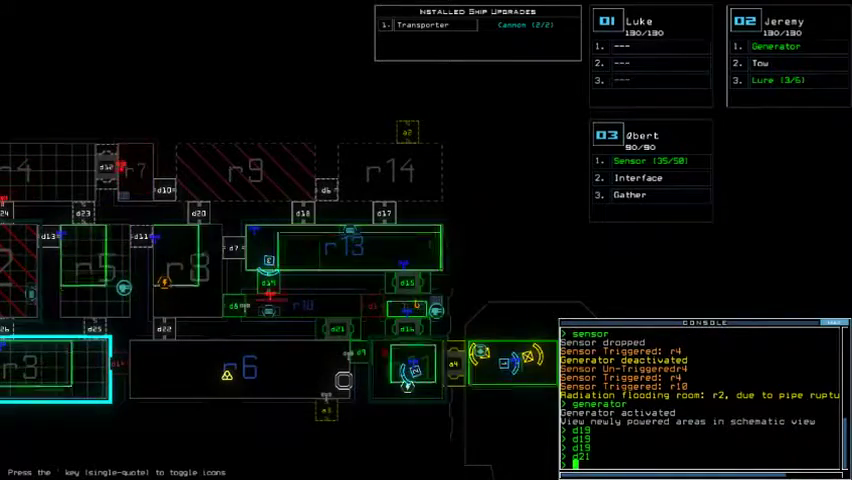
{"action": "key", "text": "Tab"}
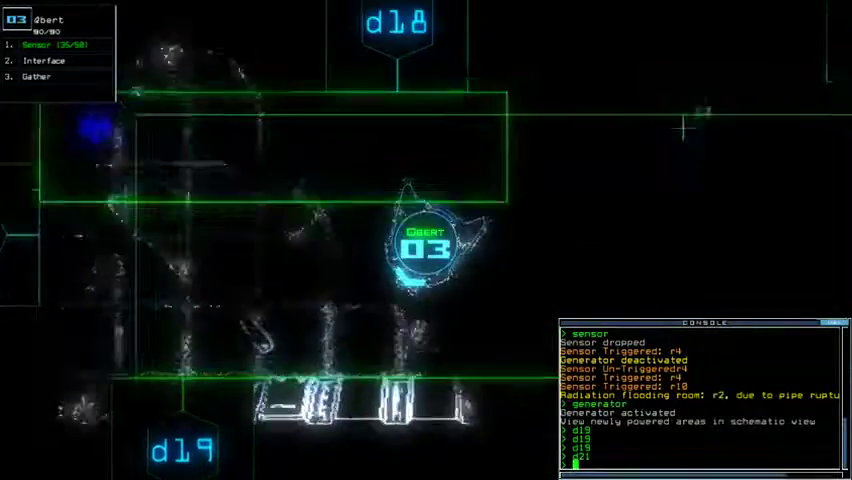
{"action": "key", "text": "Tab"}
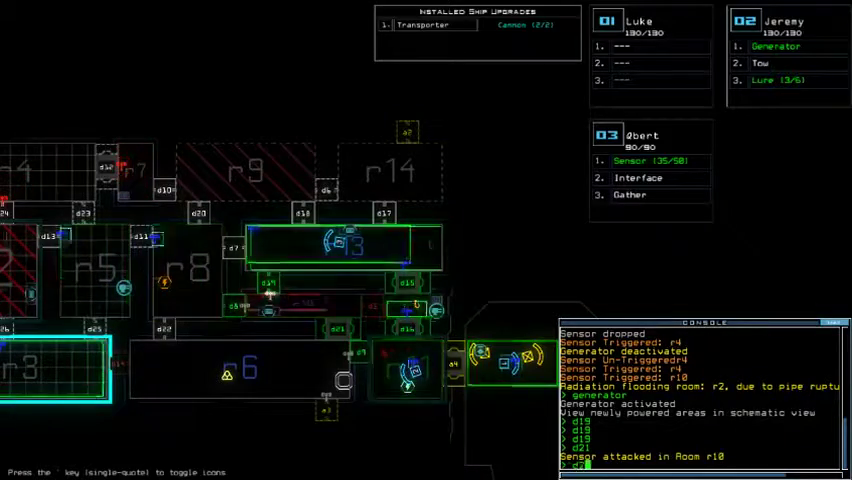
{"action": "key", "text": "Return"}
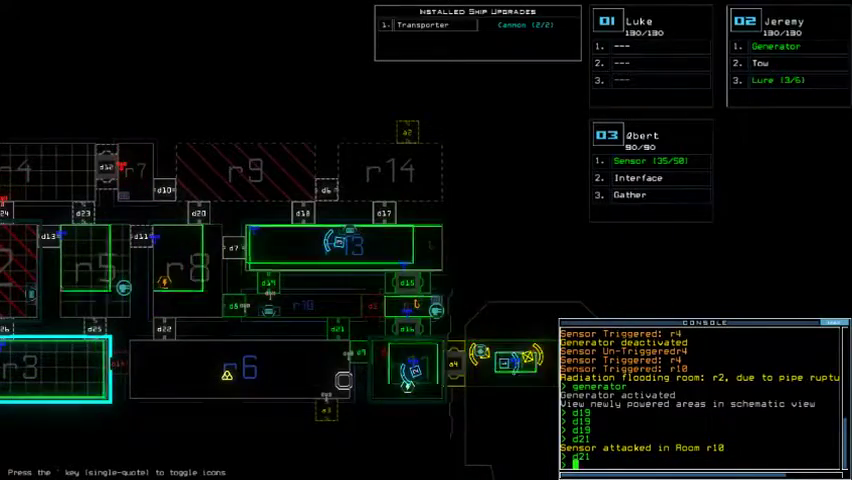
{"action": "key", "text": "Tab"}
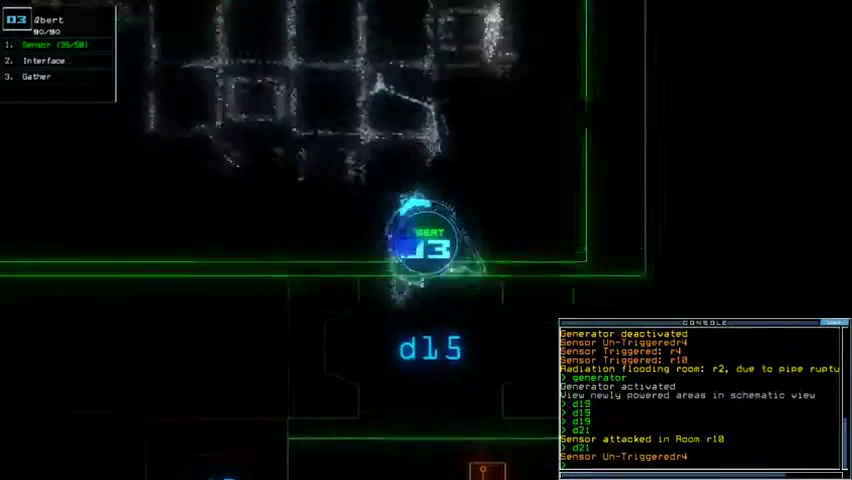
{"action": "key", "text": "Tab"}
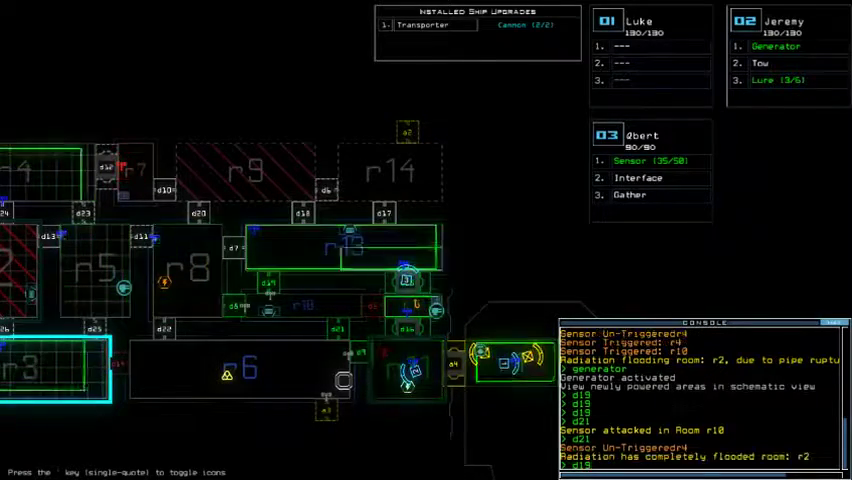
{"action": "key", "text": "Tab"}
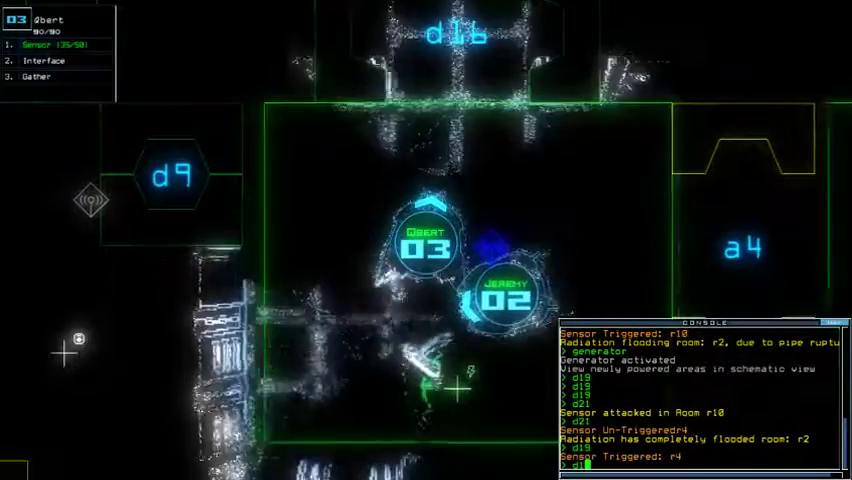
{"action": "key", "text": "Tab"}
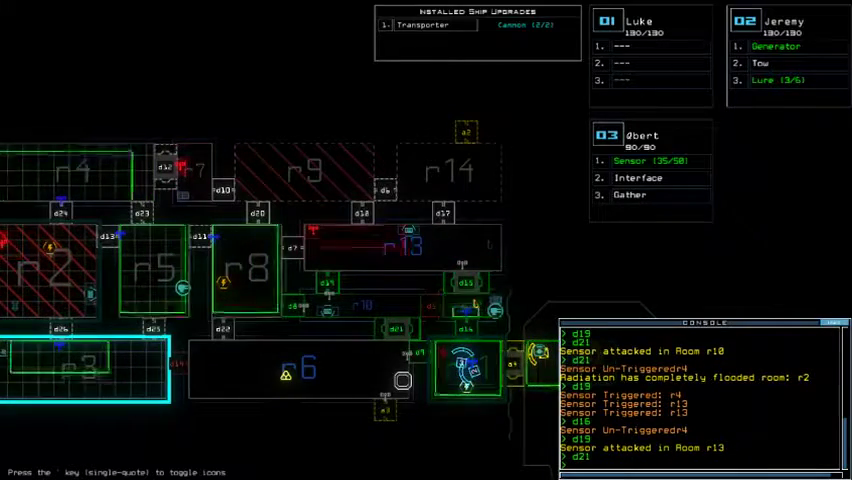
Step: Send drones 02 and 03 back to the dock and check the full ship map
{"action": "key", "text": "Return"}
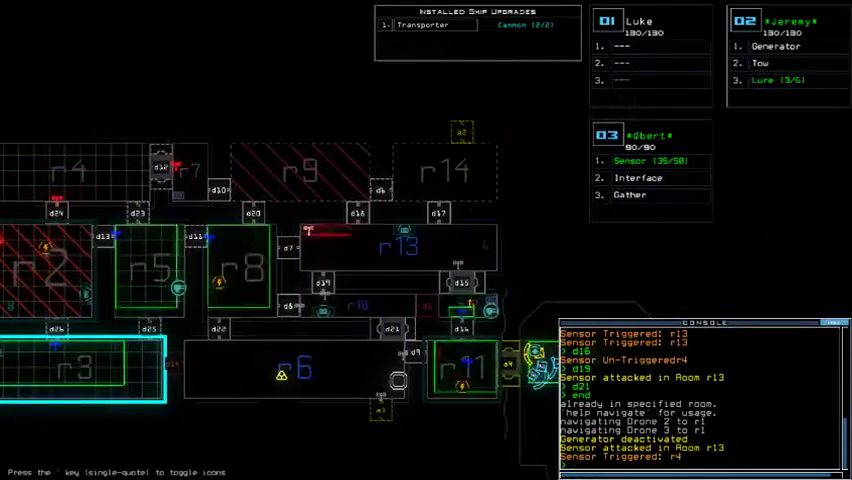
{"action": "key", "text": "Escape"}
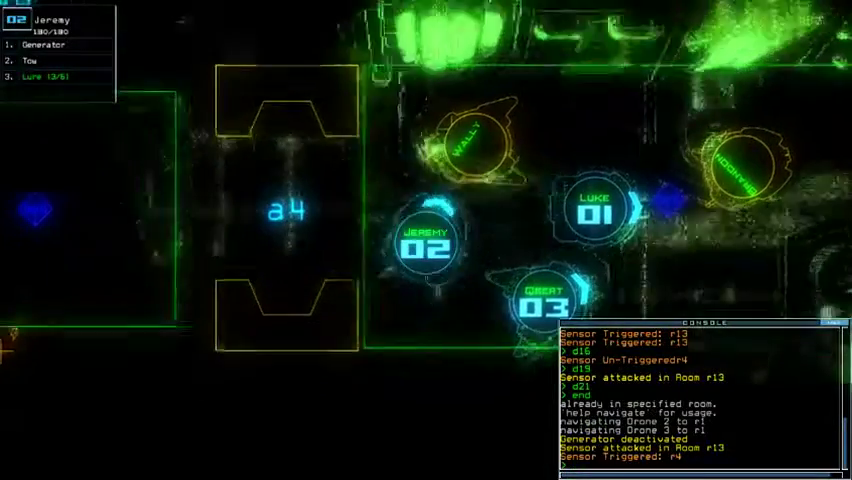
{"action": "key", "text": "Escape"}
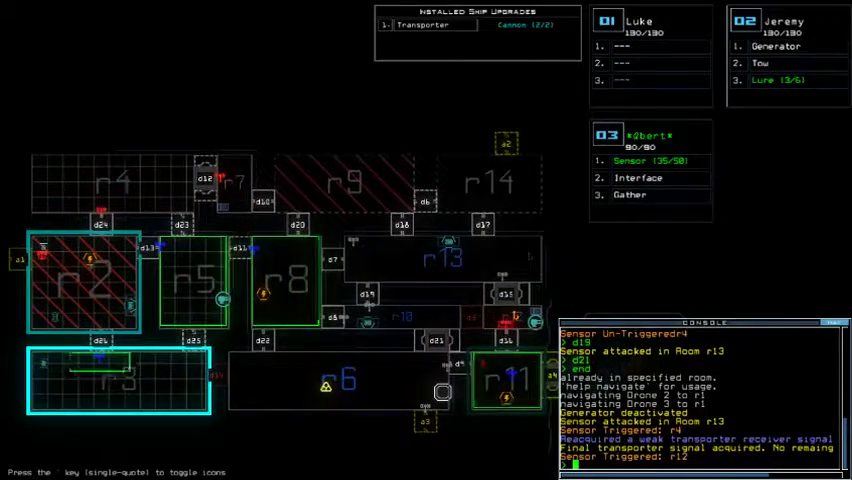
{"action": "type", "text": "2"}
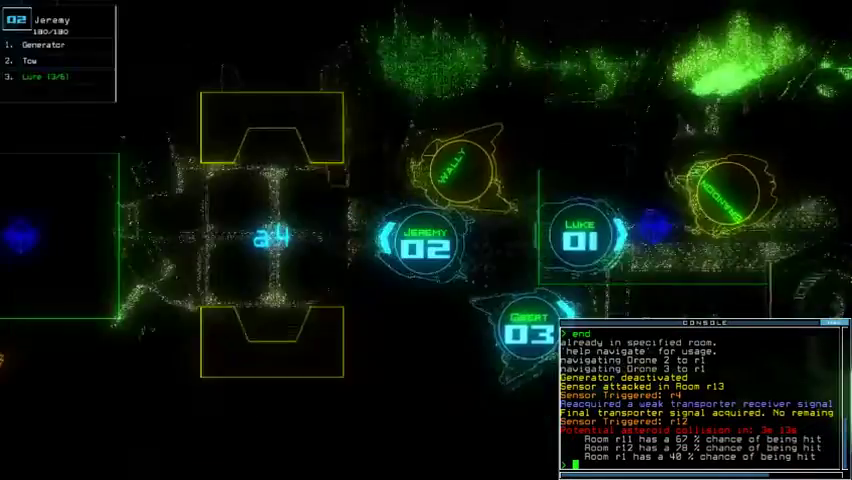
{"action": "type", "text": "generator"}
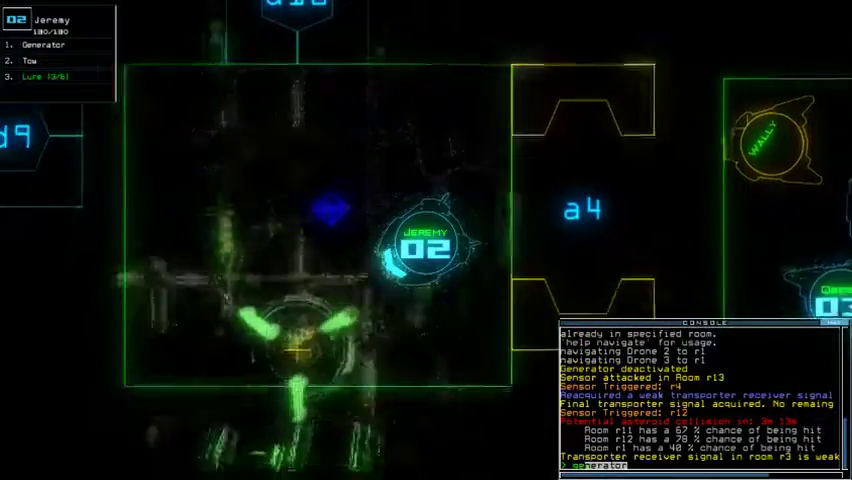
Step: Power up the generator and re-dock the boarding ship at airlock a3
{"action": "key", "text": "Return"}
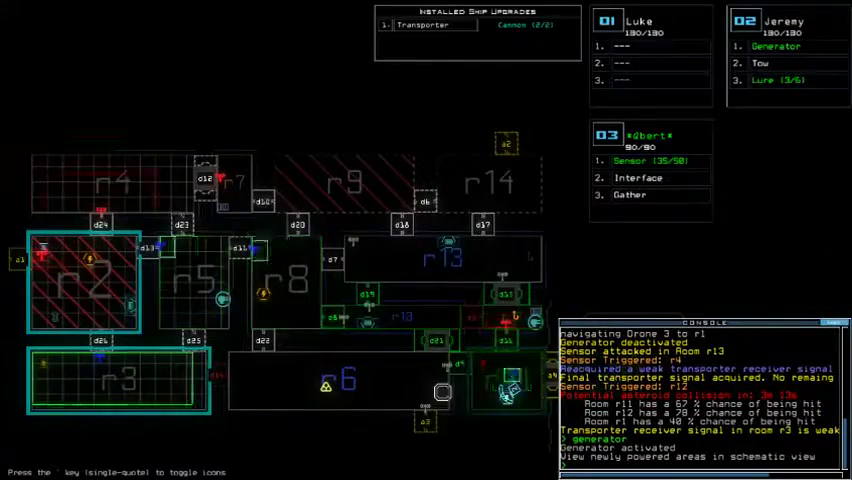
{"action": "key", "text": "3"}
{"action": "type", "text": "d"}
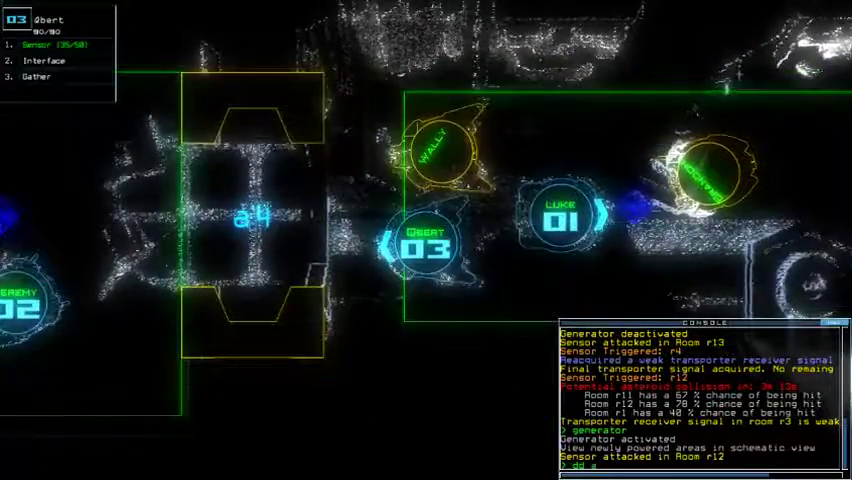
{"action": "type", "text": "d a3"}
{"action": "key", "text": "Return"}
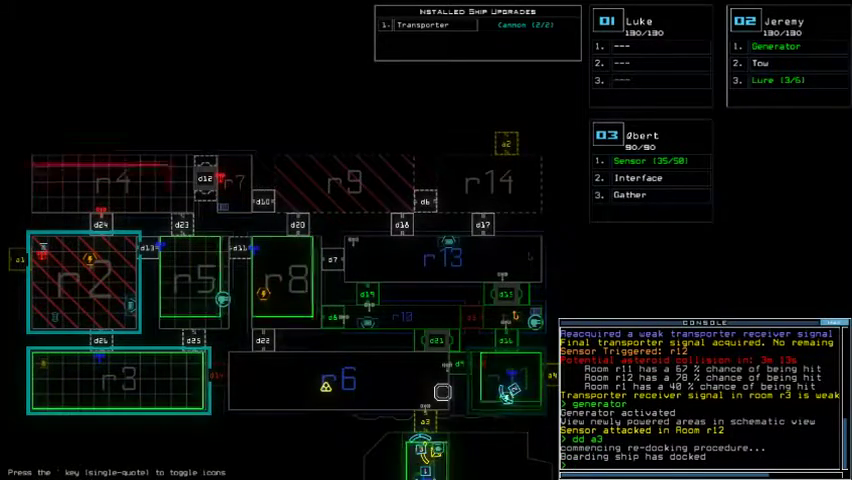
Step: Open all doors to room r1 and re-dock the boarding ship at airlock a4
{"action": "key", "text": "3"}
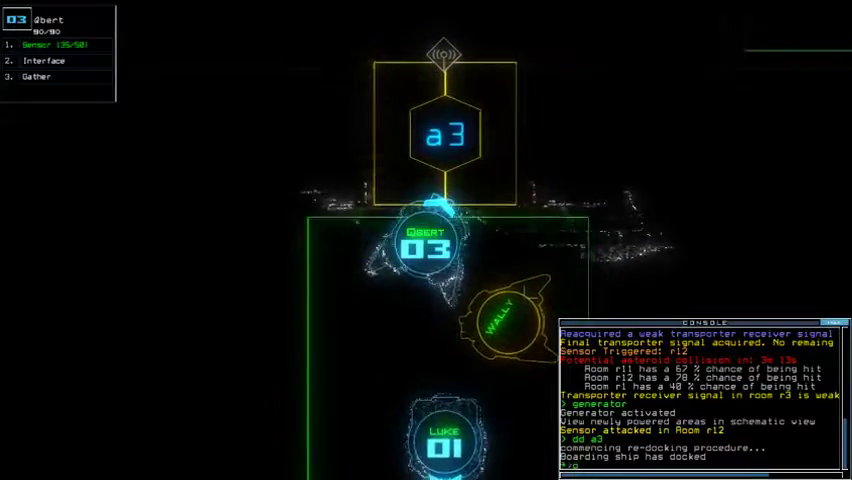
{"action": "type", "text": "r1"}
{"action": "key", "text": "Return"}
{"action": "key", "text": "space"}
{"action": "key", "text": "space"}
{"action": "type", "text": "dd a4;dd a4"}
{"action": "key", "text": "Return"}
{"action": "key", "text": "space"}
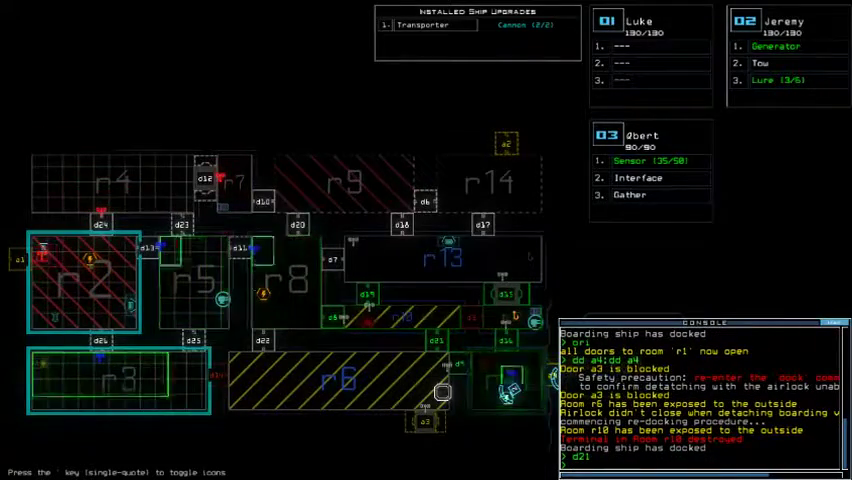
Step: Shift docking back to airlock a3, then settle the ship at airlock a4 again
{"action": "key", "text": "space"}
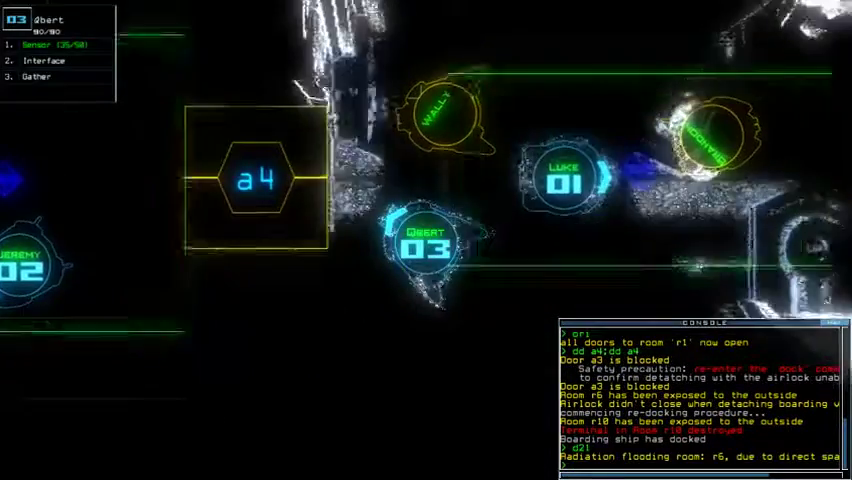
{"action": "key", "text": "space"}
{"action": "type", "text": "dd a3"}
{"action": "key", "text": "Return"}
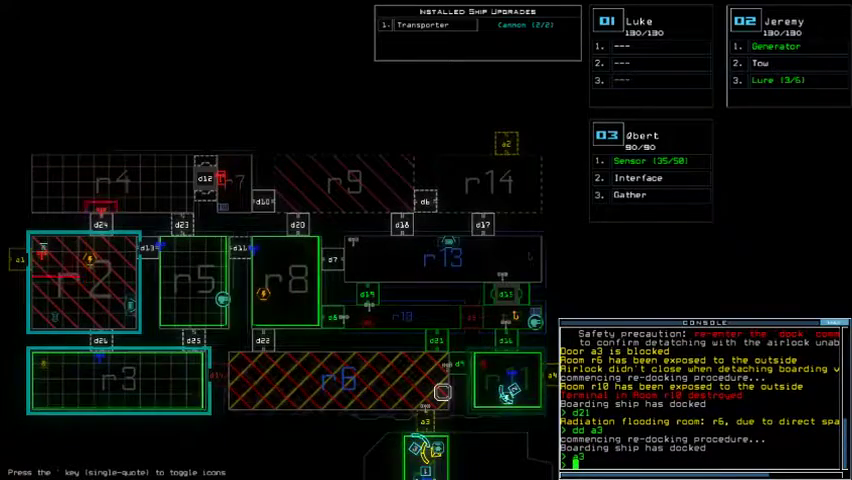
{"action": "key", "text": "Return"}
{"action": "type", "text": "dd a4"}
{"action": "key", "text": "Return"}
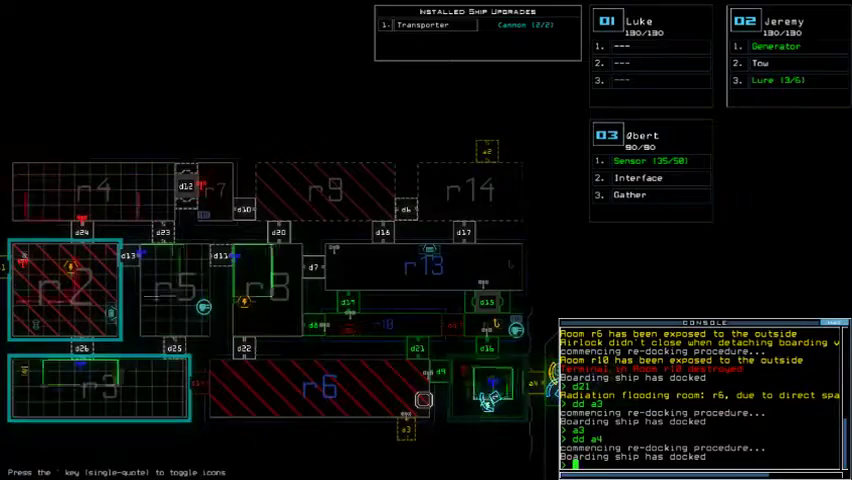
{"action": "type", "text": "o r1"}
Step: Open r1's doors, shut the generator down, close r1's doors and drop a lure
{"action": "key", "text": "Return"}
{"action": "key", "text": "Tab"}
{"action": "key", "text": "1"}
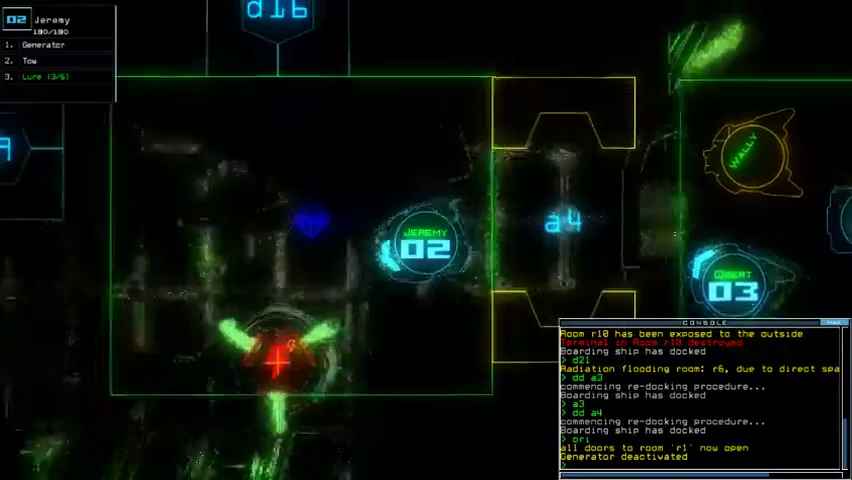
{"action": "type", "text": "c r1"}
{"action": "key", "text": "Return"}
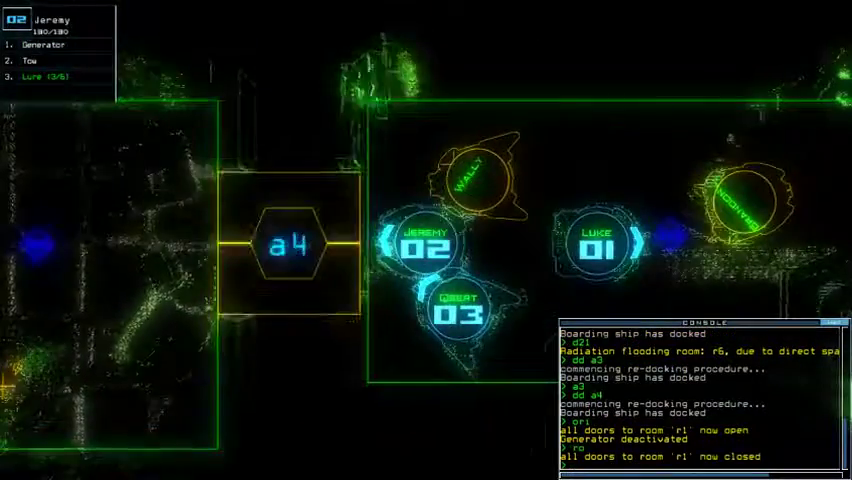
{"action": "key", "text": "Tab"}
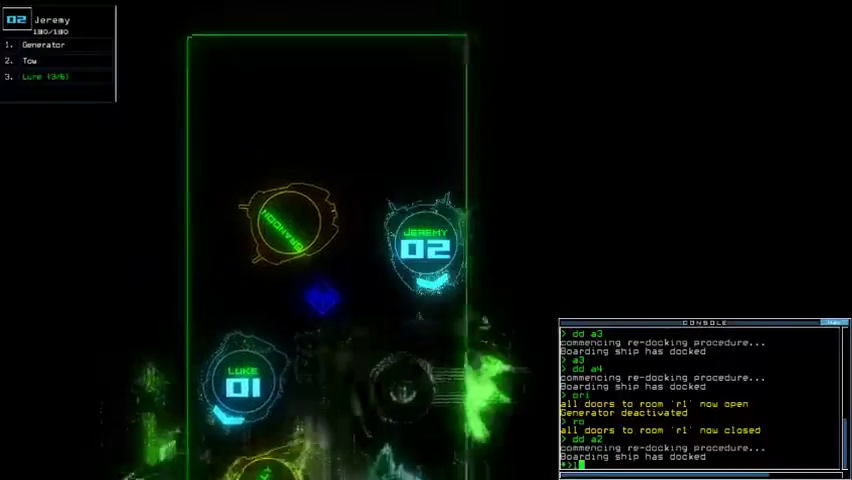
{"action": "type", "text": "l"}
{"action": "key", "text": "Return"}
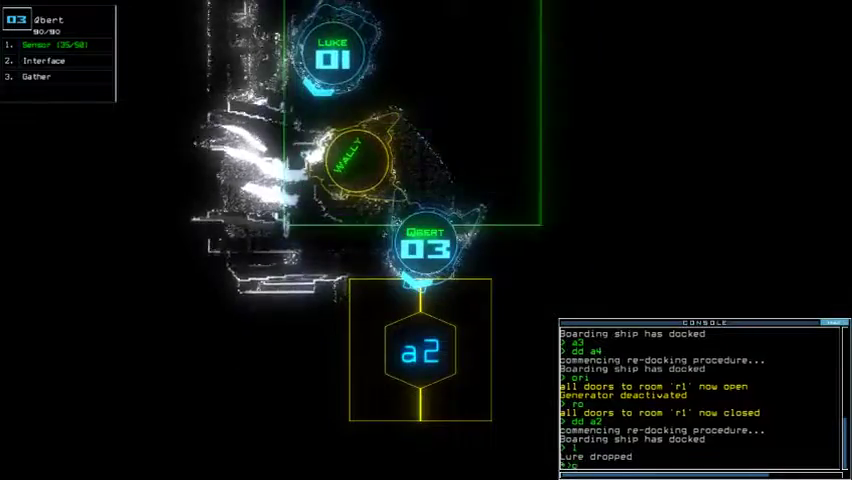
{"action": "type", "text": "or1"}
Step: Reopen r1, drop a sensor from drone 03, gather two scrap and reactivate the generator via drone 02
{"action": "key", "text": "Return"}
{"action": "type", "text": "nsor"}
{"action": "key", "text": "Return"}
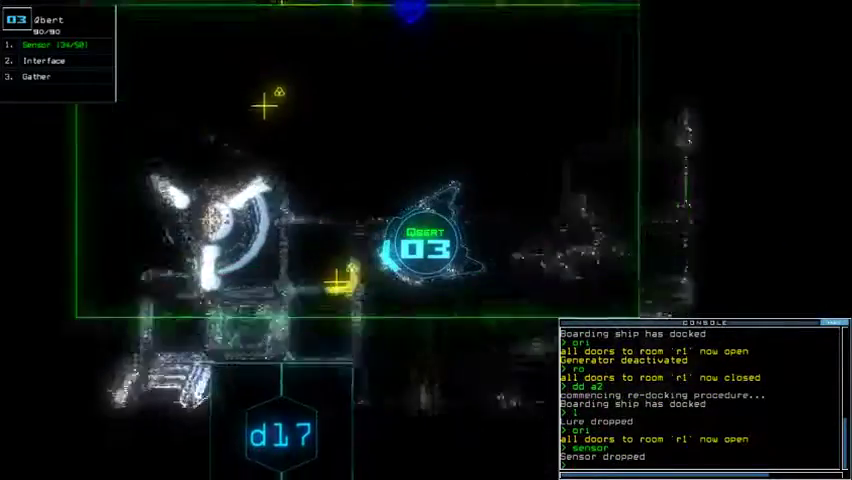
{"action": "type", "text": "g"}
{"action": "key", "text": "Return"}
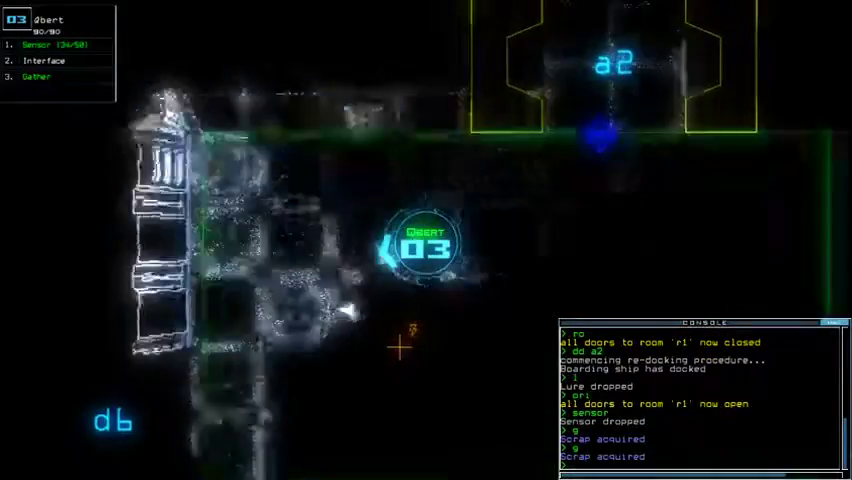
{"action": "type", "text": "g"}
{"action": "key", "text": "Return"}
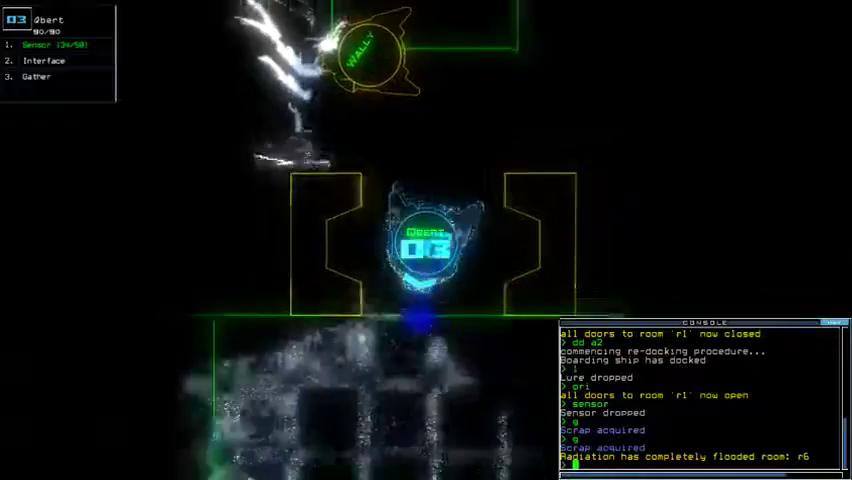
{"action": "key", "text": "2"}
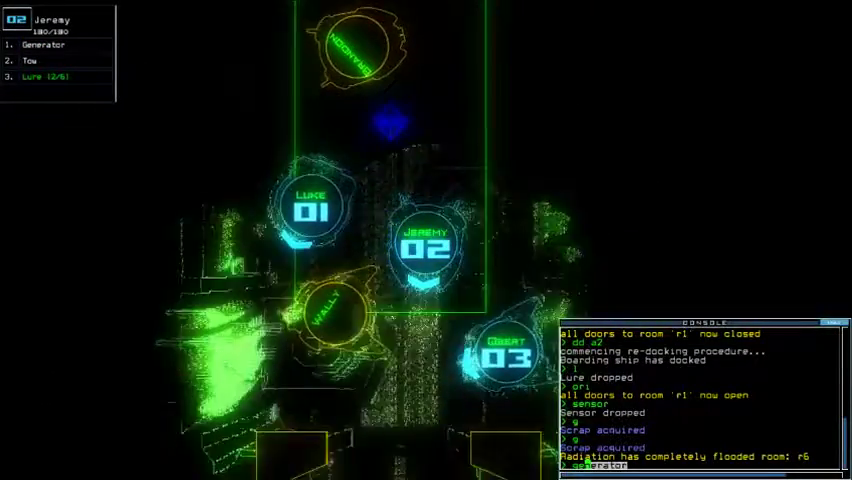
{"action": "type", "text": "generator"}
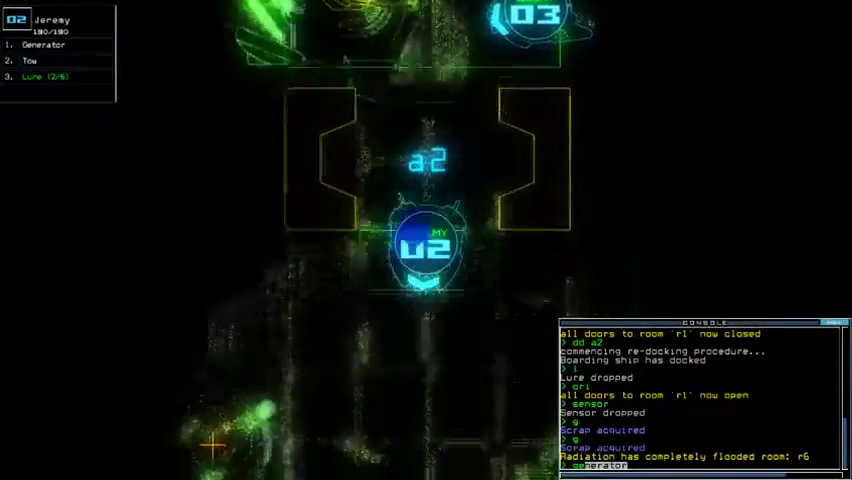
{"action": "key", "text": "Return"}
{"action": "key", "text": "Return"}
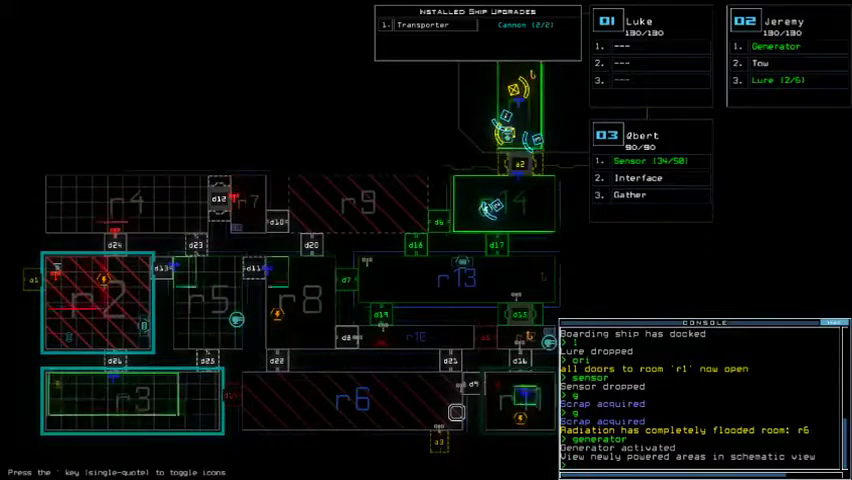
Step: Deactivate the generator from drone 02 and close all doors to room r1
{"action": "key", "text": "2"}
{"action": "key", "text": "w"}
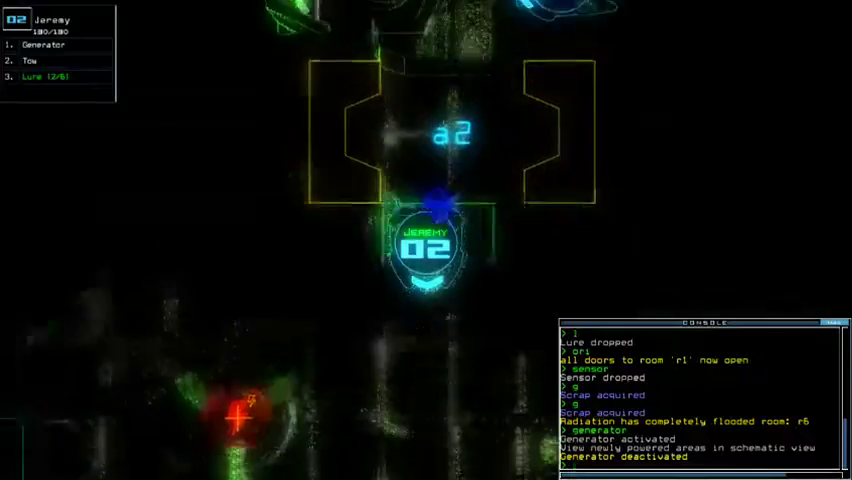
{"action": "type", "text": "rg"}
{"action": "type", "text": "c r1"}
{"action": "key", "text": "Return"}
{"action": "key", "text": "space"}
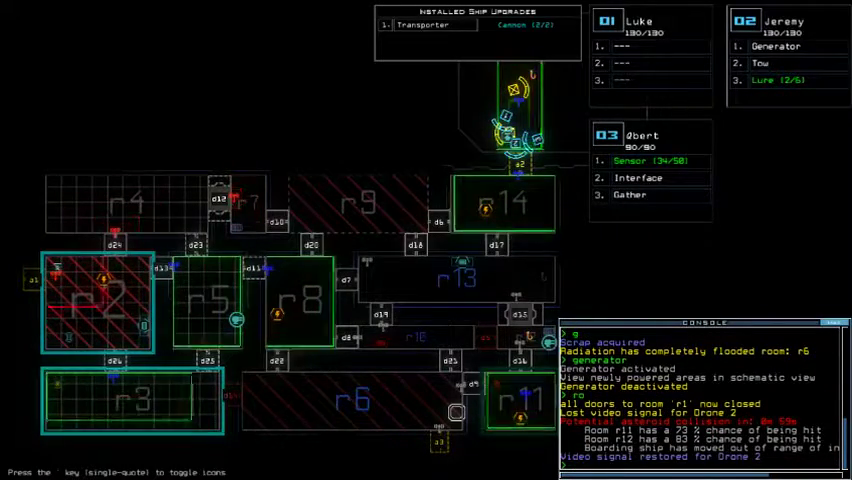
{"action": "mouse_move", "coordinate": [640, 474]}
{"action": "left_mouse_down"}
{"action": "mouse_move", "coordinate": [716, 474]}
{"action": "mouse_move", "coordinate": [600, 474]}
{"action": "left_mouse_up"}
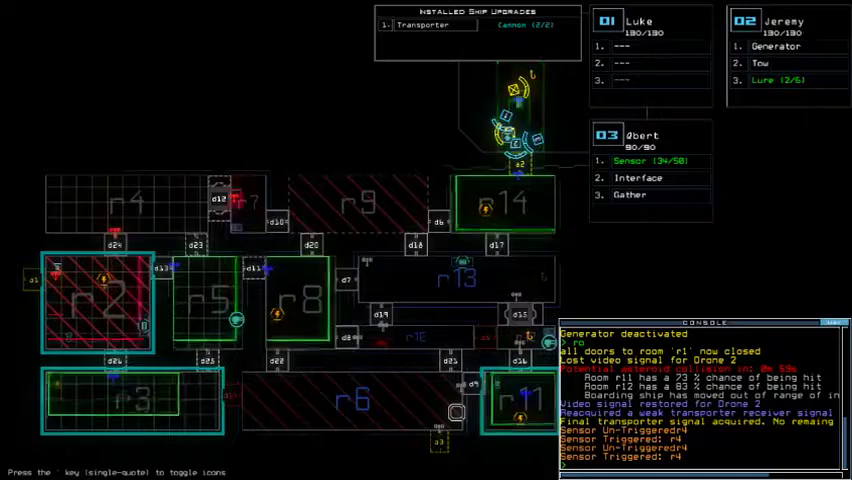
{"action": "type", "text": "gatout"}
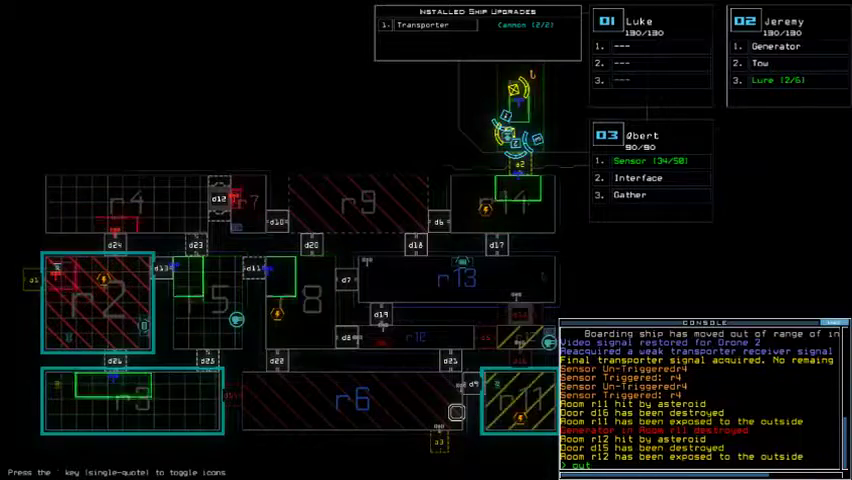
Step: Depart the derelict with 'out', ending the run at a daily score of 1130
{"action": "key", "text": "Return"}
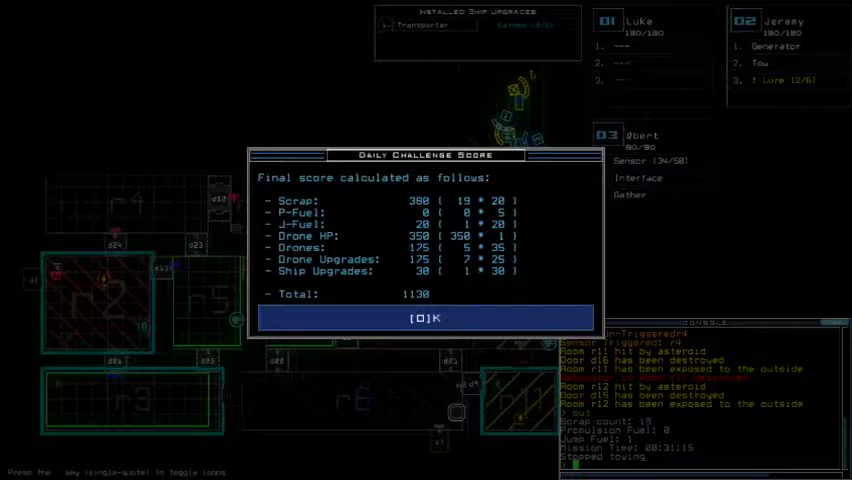
Step: Accept the score dialog to show the daily leaderboard with 1130 in second place
{"action": "key", "text": "o"}
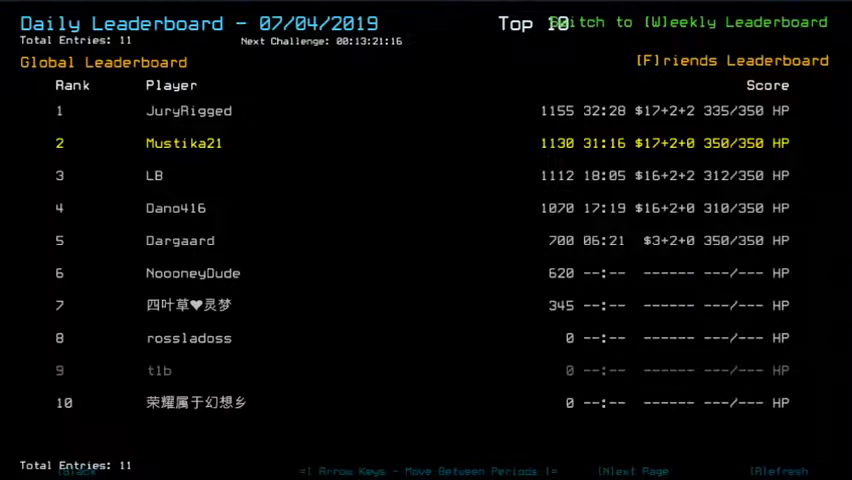